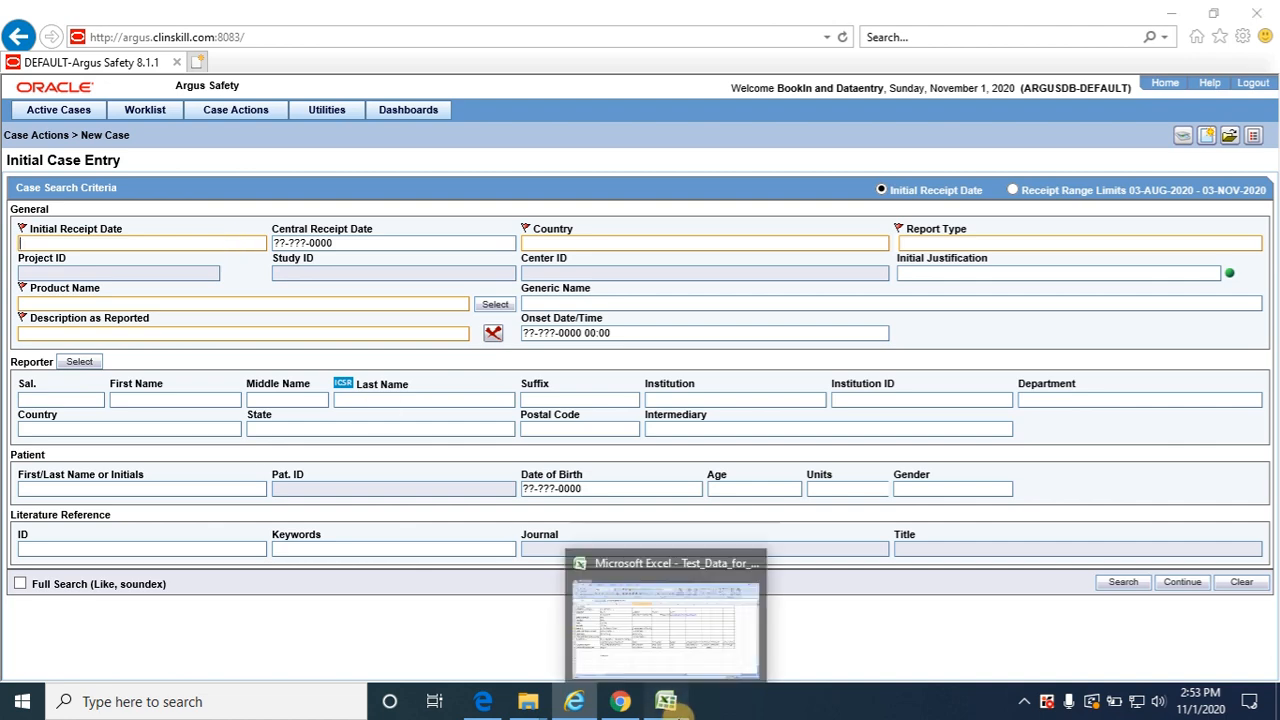
Consult the test data workbook, then set the initial receipt date to 31-OCT-2020, country to UNITED STATES and report type to Spontaneous
{"action": "left_click", "coordinate": [670, 704]}
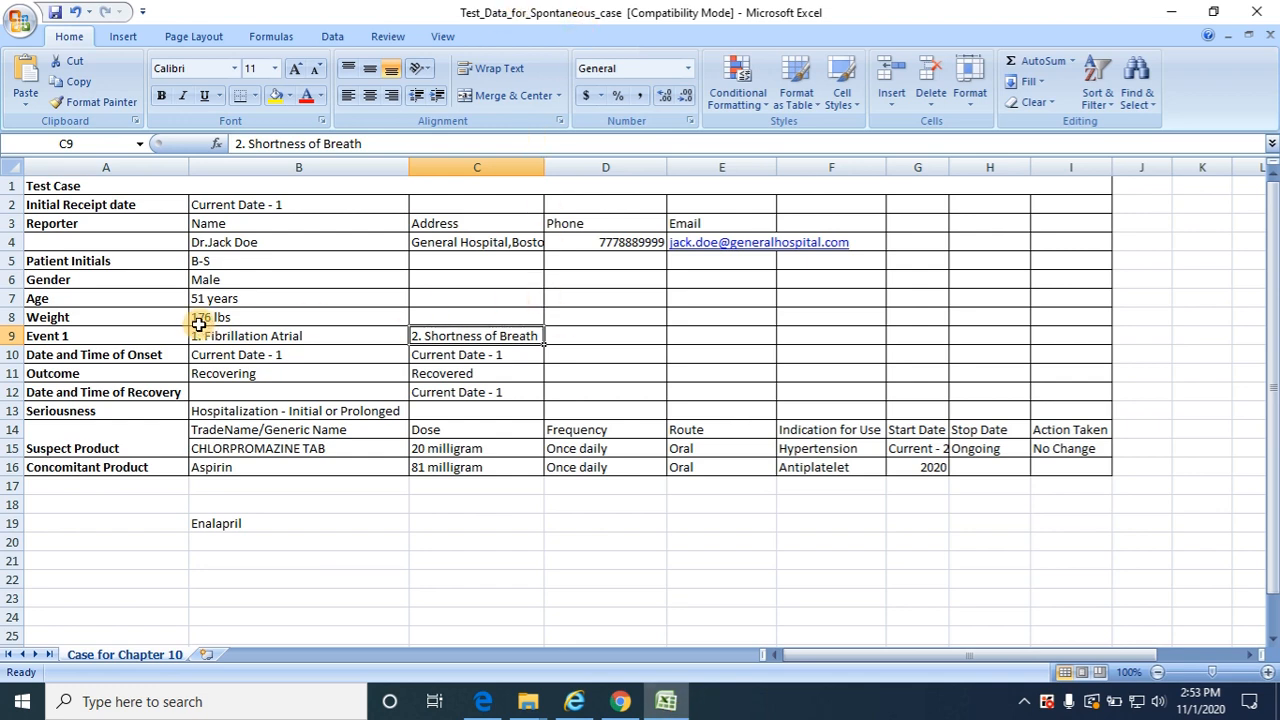
{"action": "left_click", "coordinate": [660, 703]}
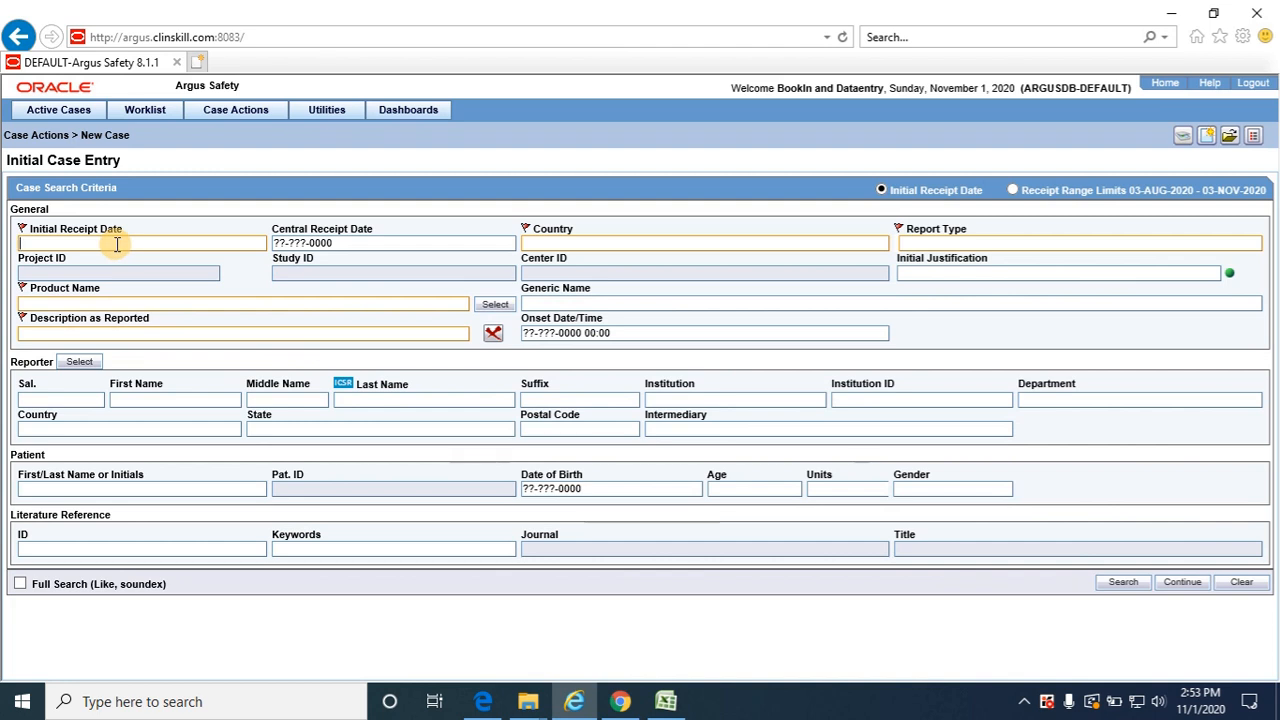
{"action": "type", "text": "31-OCT-2020"}
{"action": "key", "text": "Tab"}
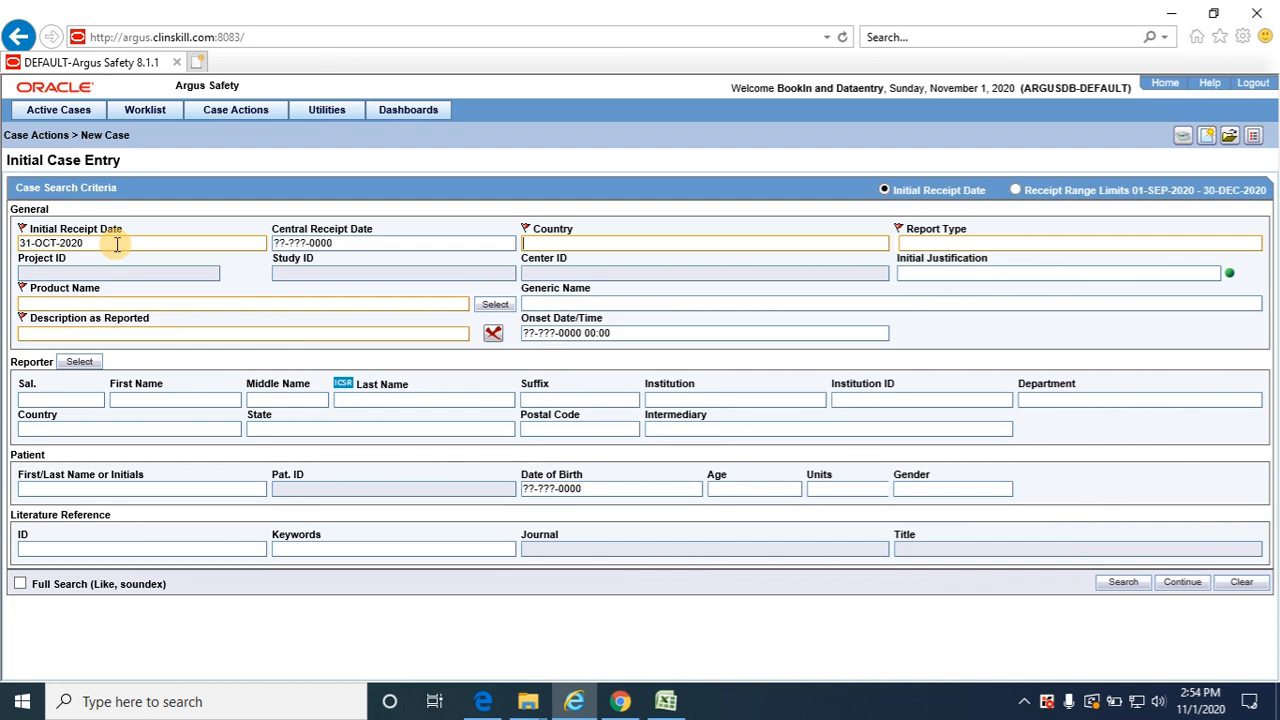
{"action": "key", "text": "Tab"}
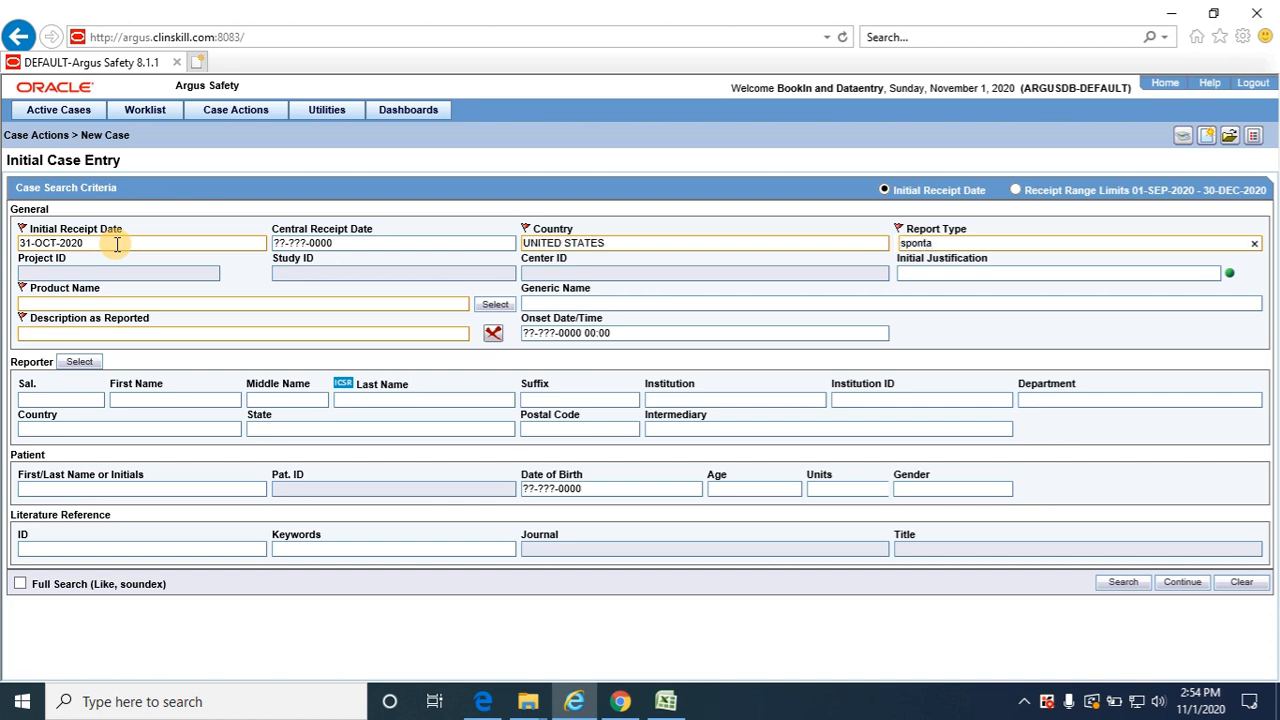
{"action": "key", "text": "Down"}
{"action": "key", "text": "Return"}
Choose the trade name CHLORPROMAZINE TAB (UNITED STATES) from the product browser as the case's product
{"action": "left_click", "coordinate": [496, 305]}
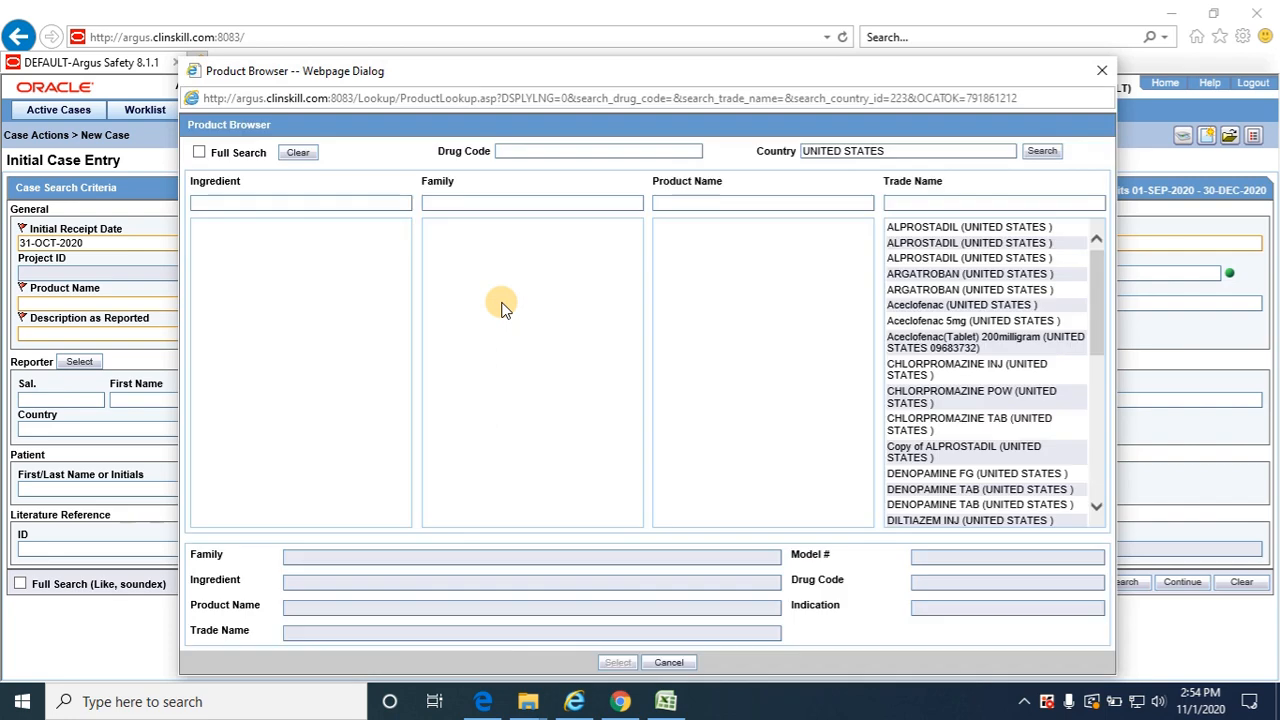
{"action": "left_click", "coordinate": [958, 425]}
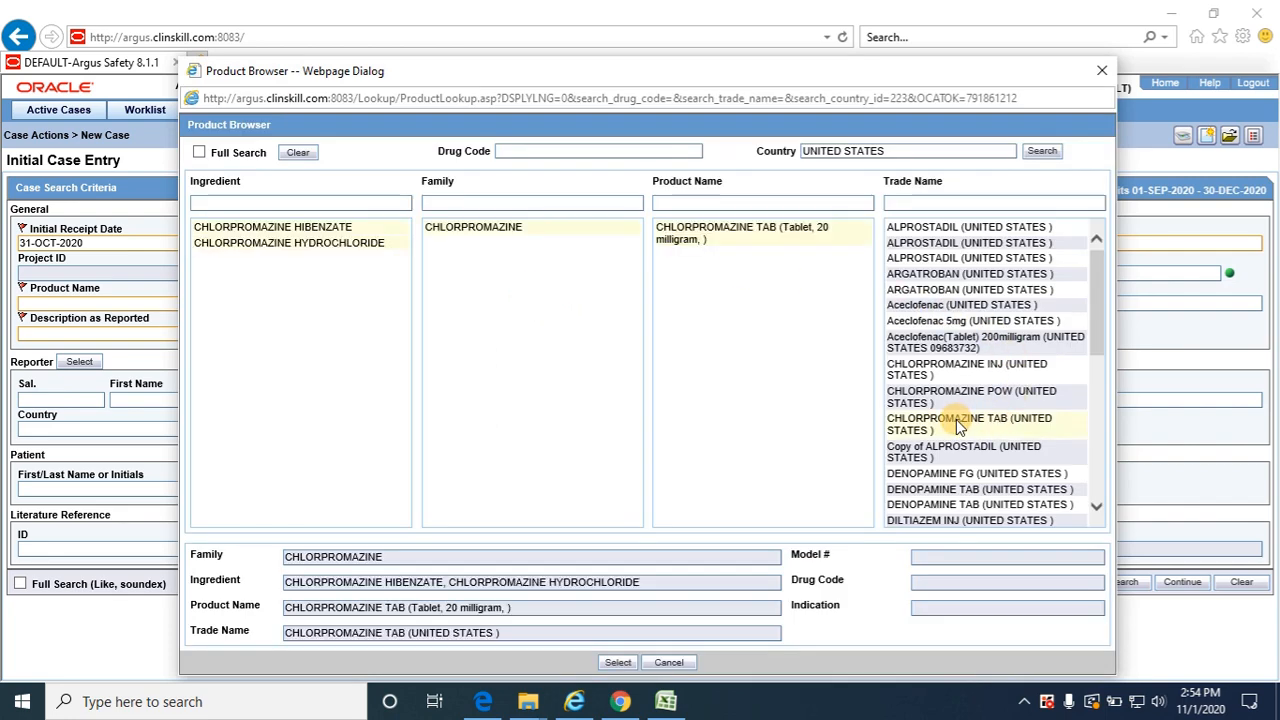
{"action": "left_click", "coordinate": [622, 662]}
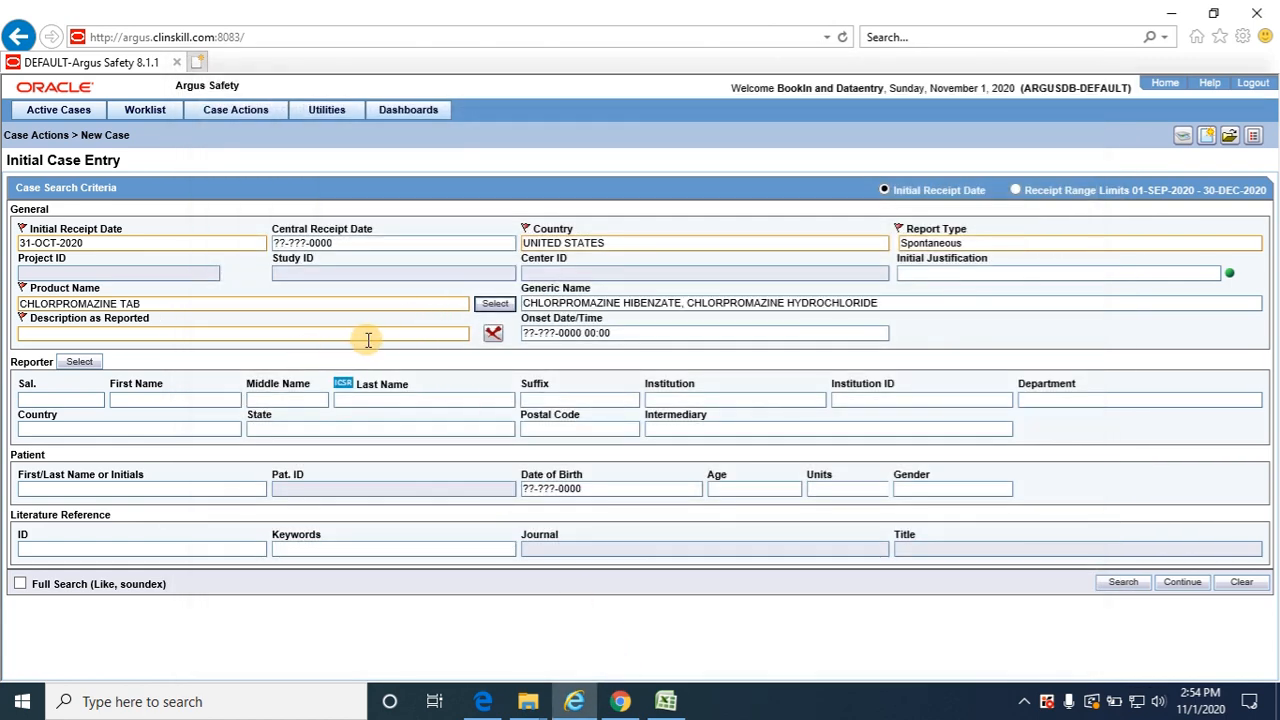
Copy "Fibrillation Atrial" from the Excel test data into Description as Reported in Argus Safety and check its MedDRA coding
{"action": "key", "text": "alt+Tab"}
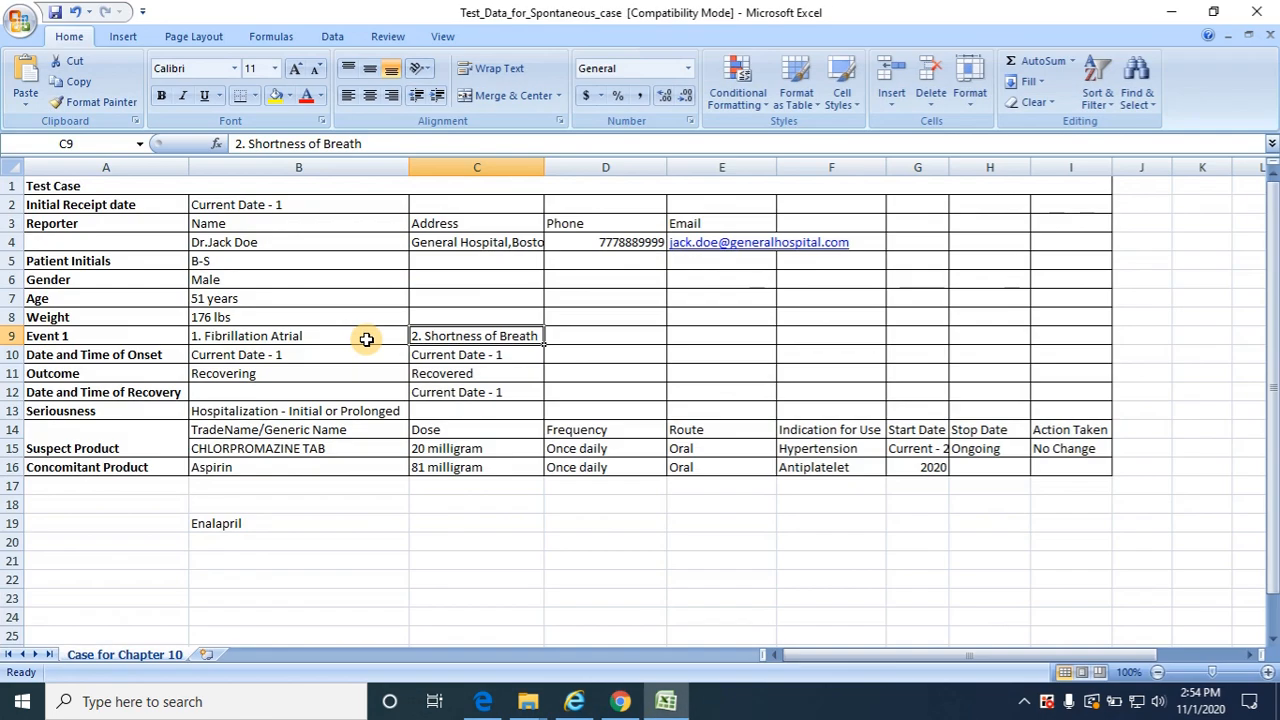
{"action": "left_click", "coordinate": [337, 336]}
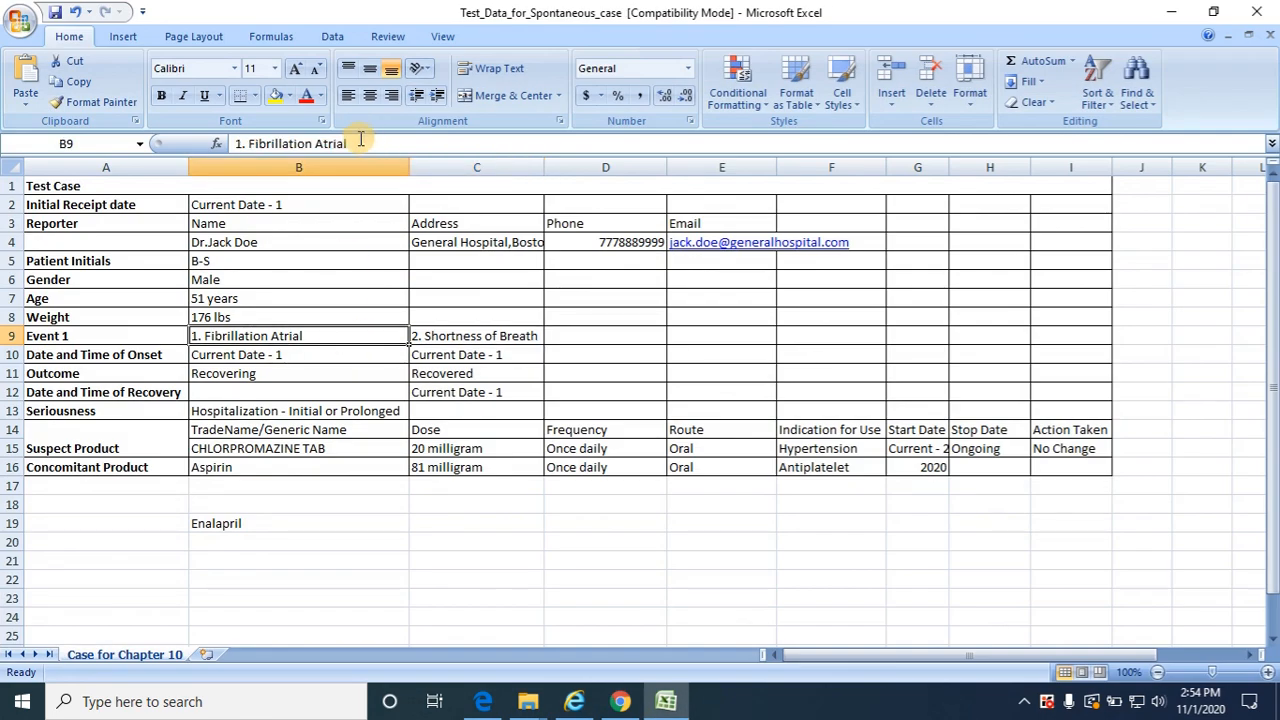
{"action": "left_click_drag", "start_coordinate": [348, 143], "coordinate": [252, 143]}
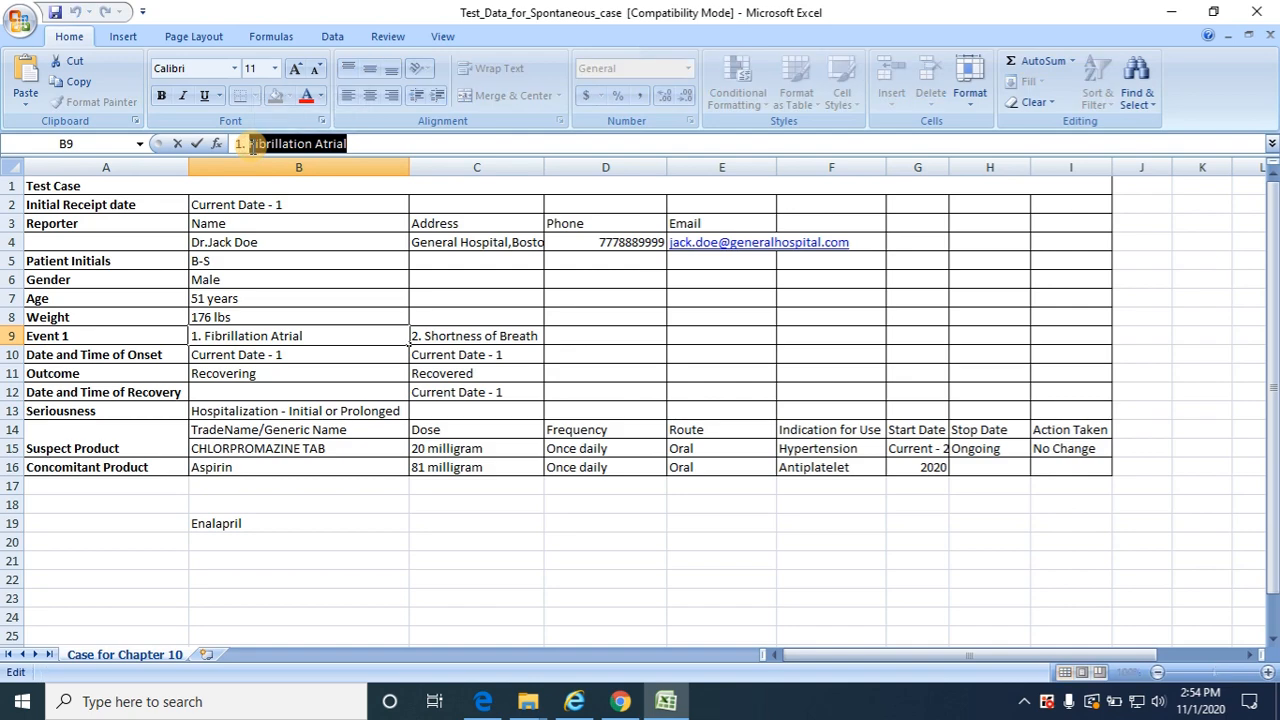
{"action": "key", "text": "ctrl+c"}
{"action": "key", "text": "alt+Tab"}
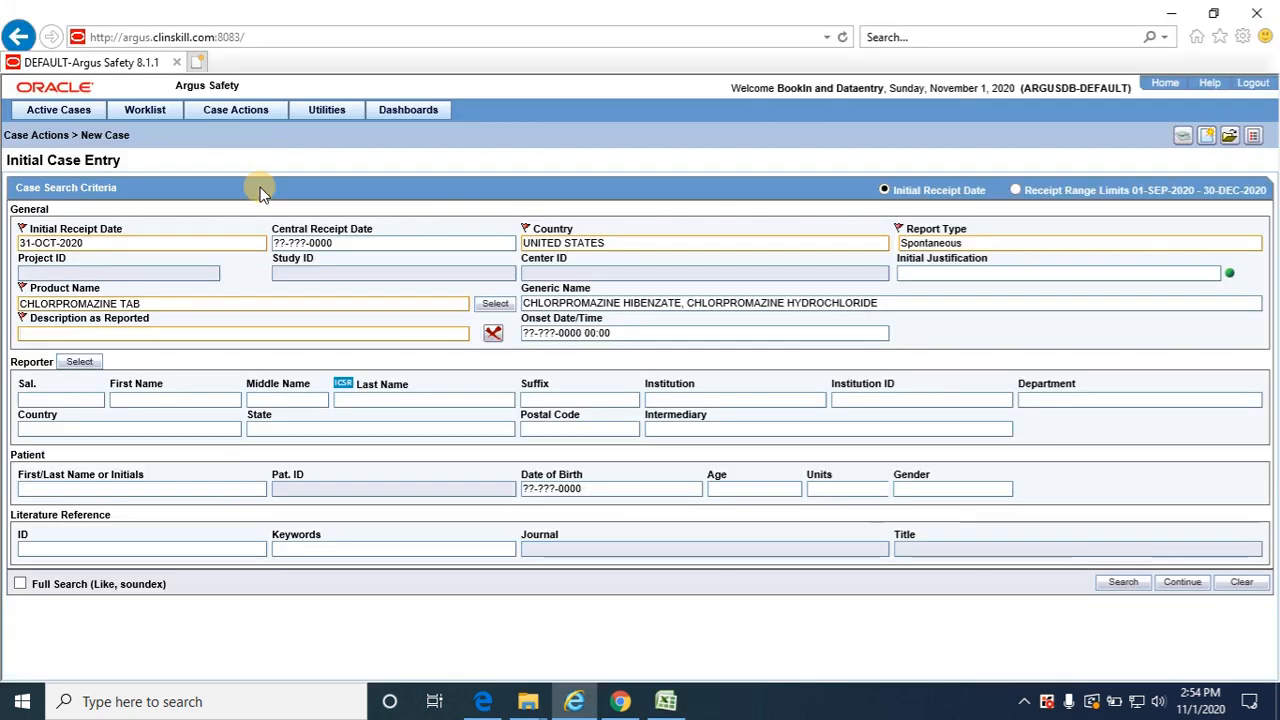
{"action": "key", "text": "ctrl+v"}
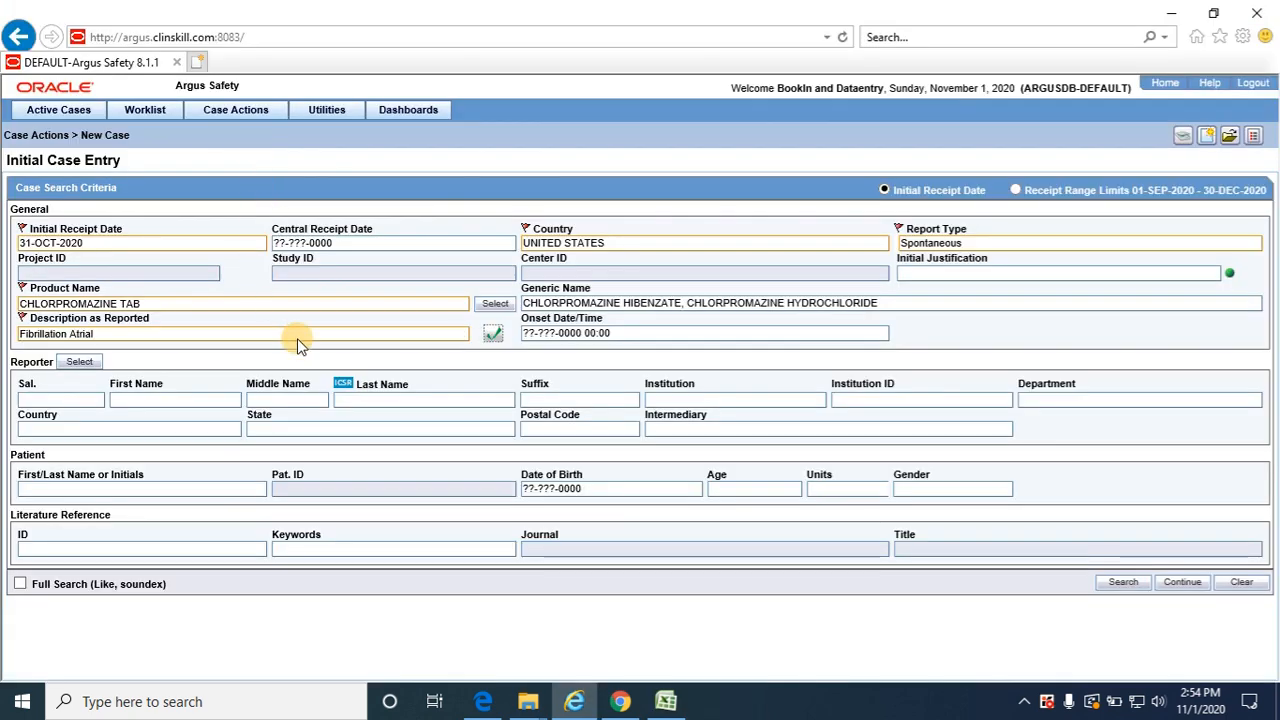
{"action": "left_click", "coordinate": [497, 336]}
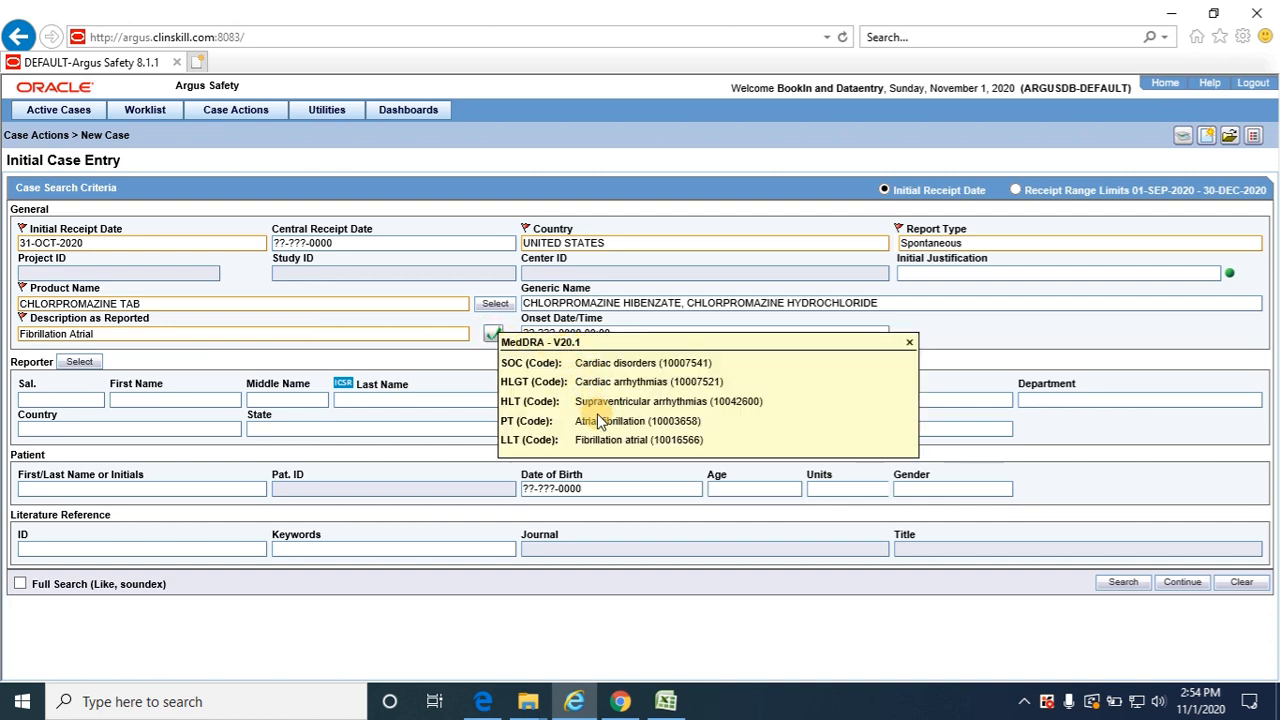
{"action": "left_click", "coordinate": [456, 374]}
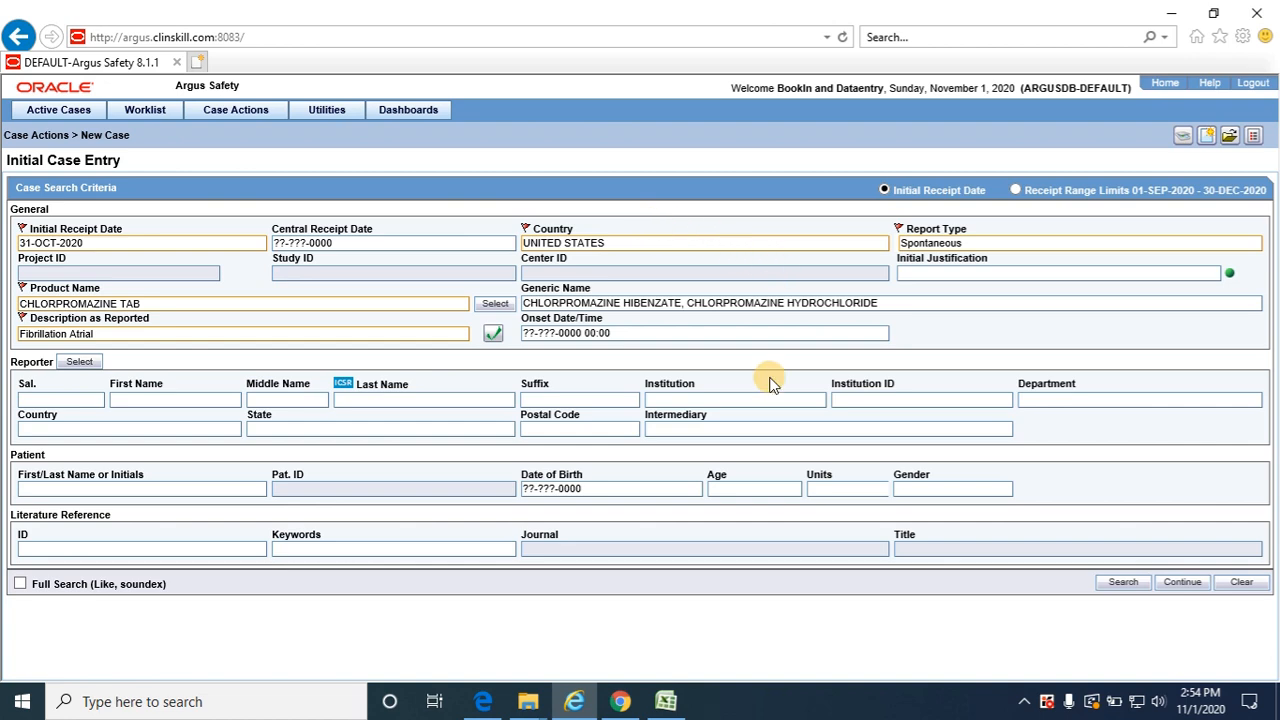
Continue to the book-in section and mark the case as Hospitalized with Hospitalization Prolonged, per the test data's seriousness
{"action": "left_click", "coordinate": [1180, 584]}
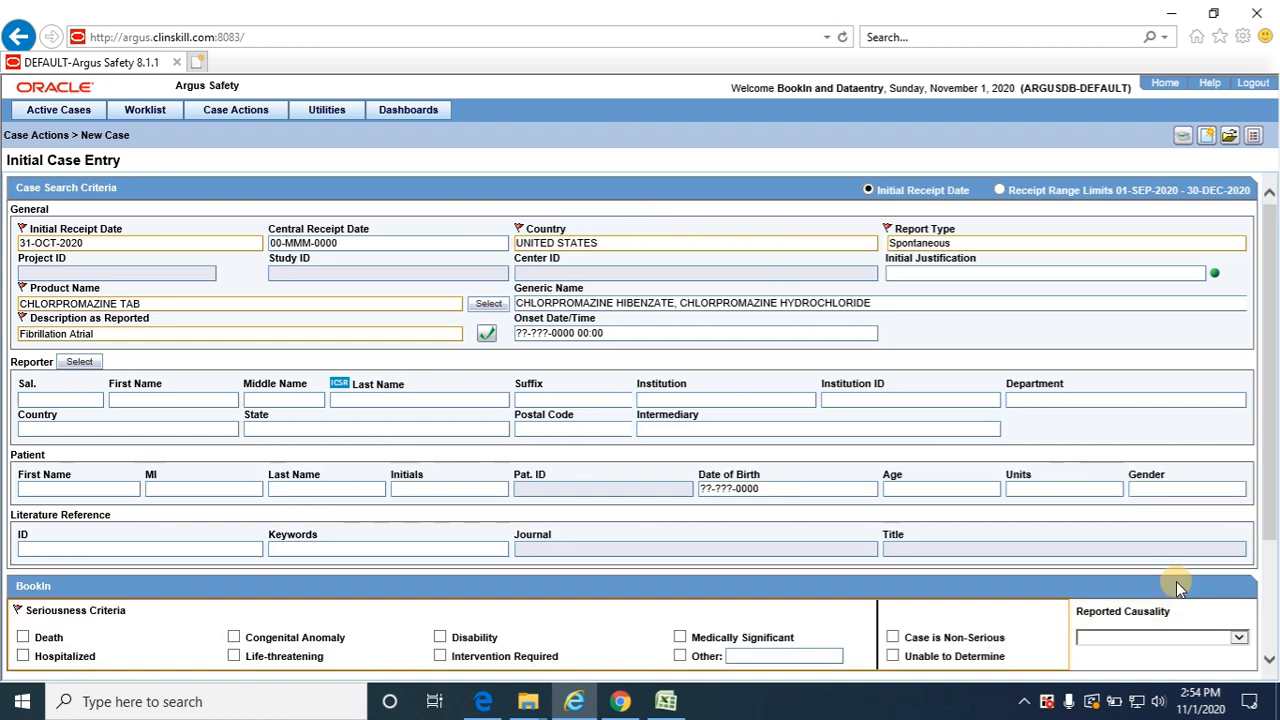
{"action": "left_click_drag", "start_coordinate": [1270, 530], "coordinate": [1275, 598]}
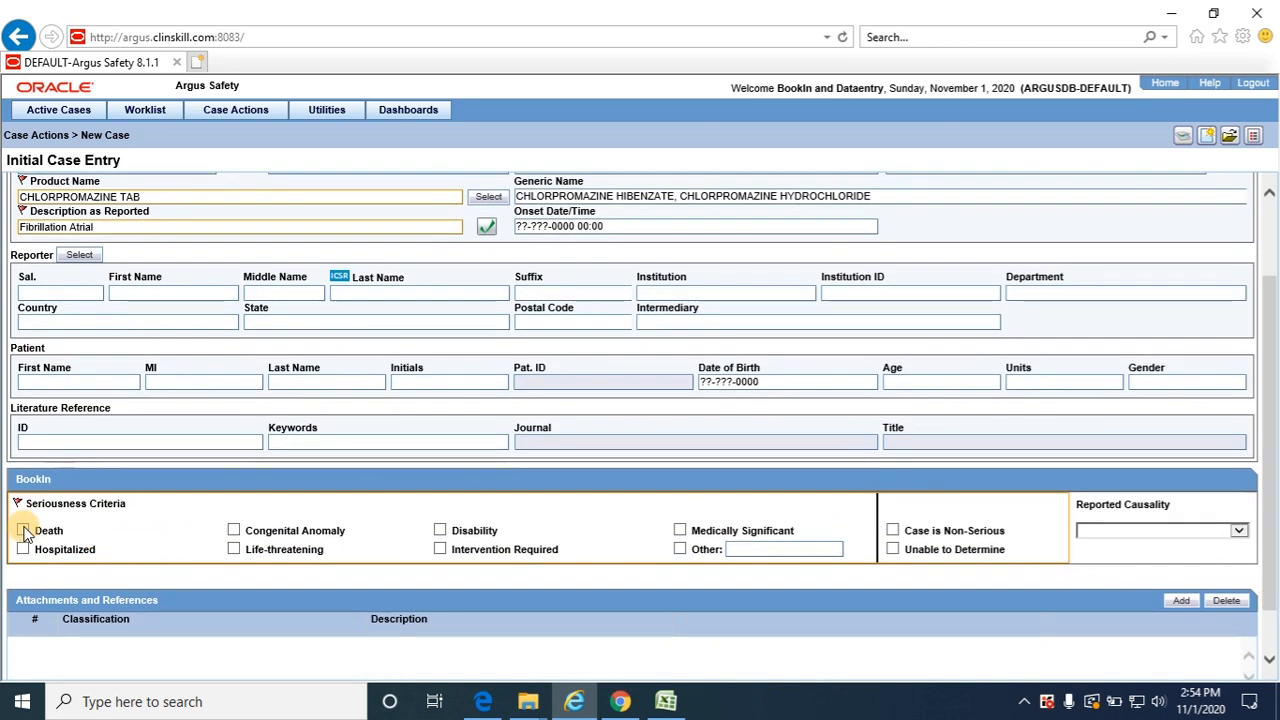
{"action": "key", "text": "alt+Tab"}
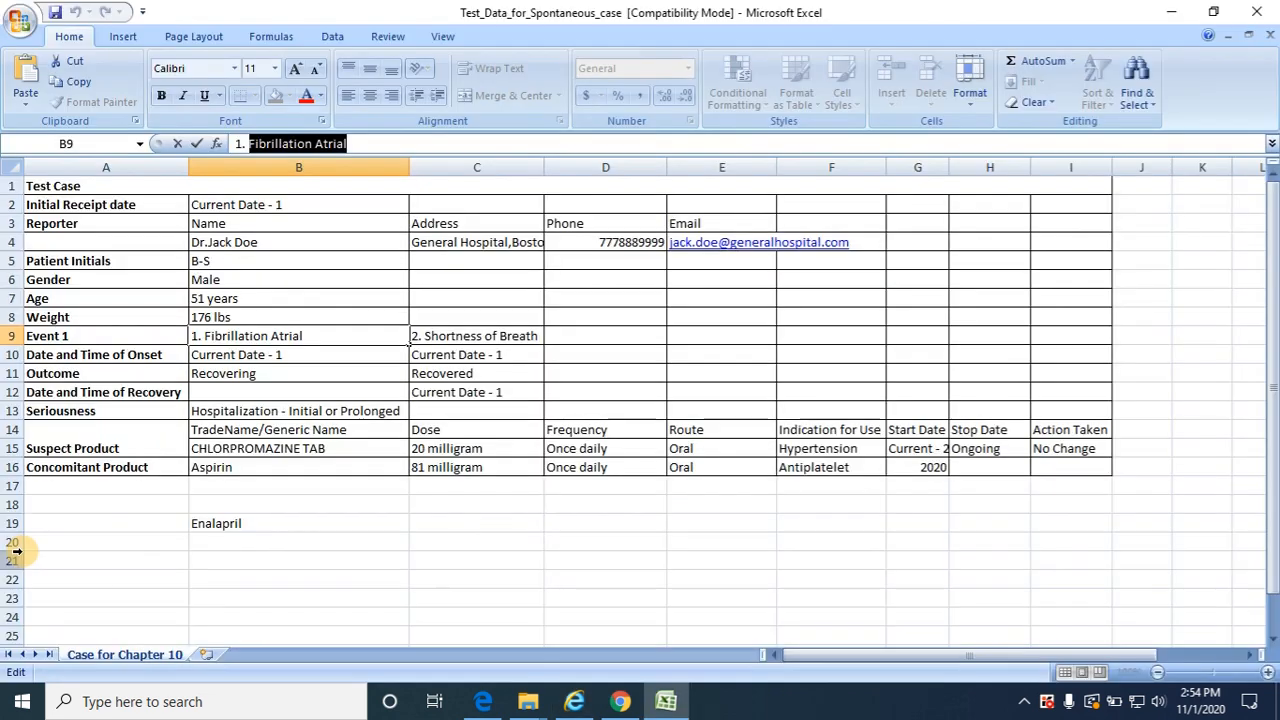
{"action": "key", "text": "alt+Tab"}
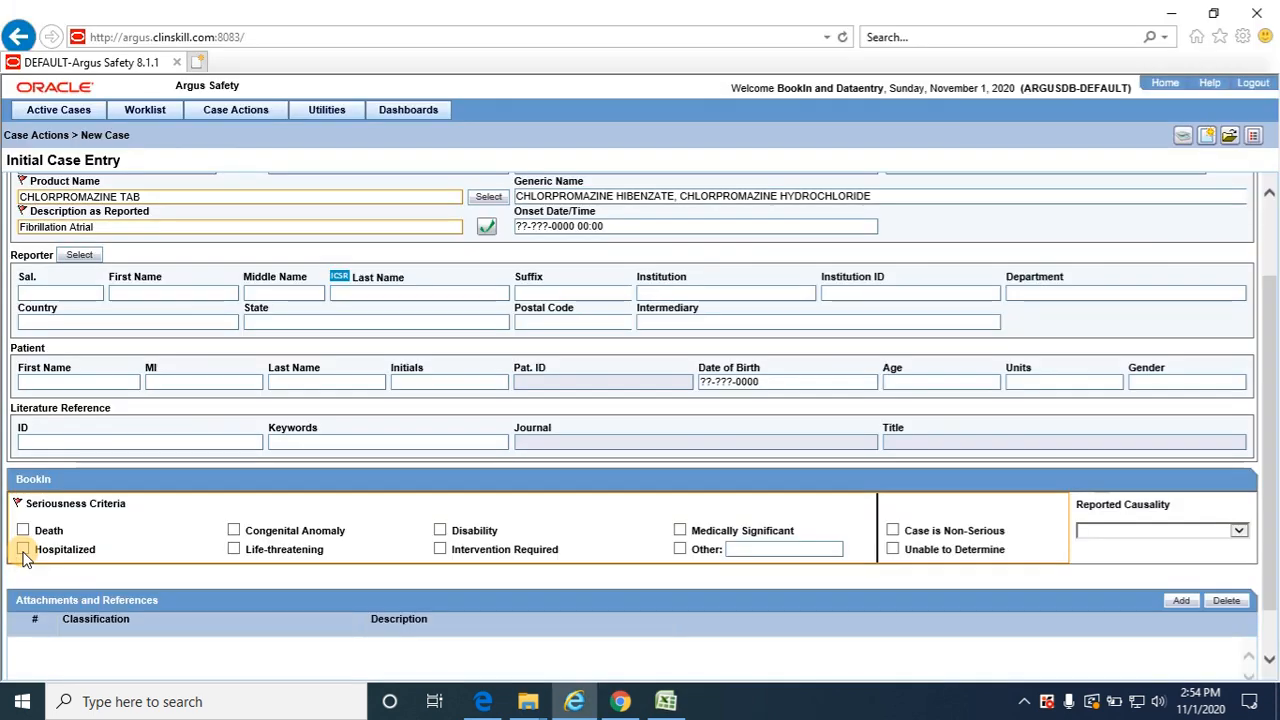
{"action": "left_click", "coordinate": [23, 551]}
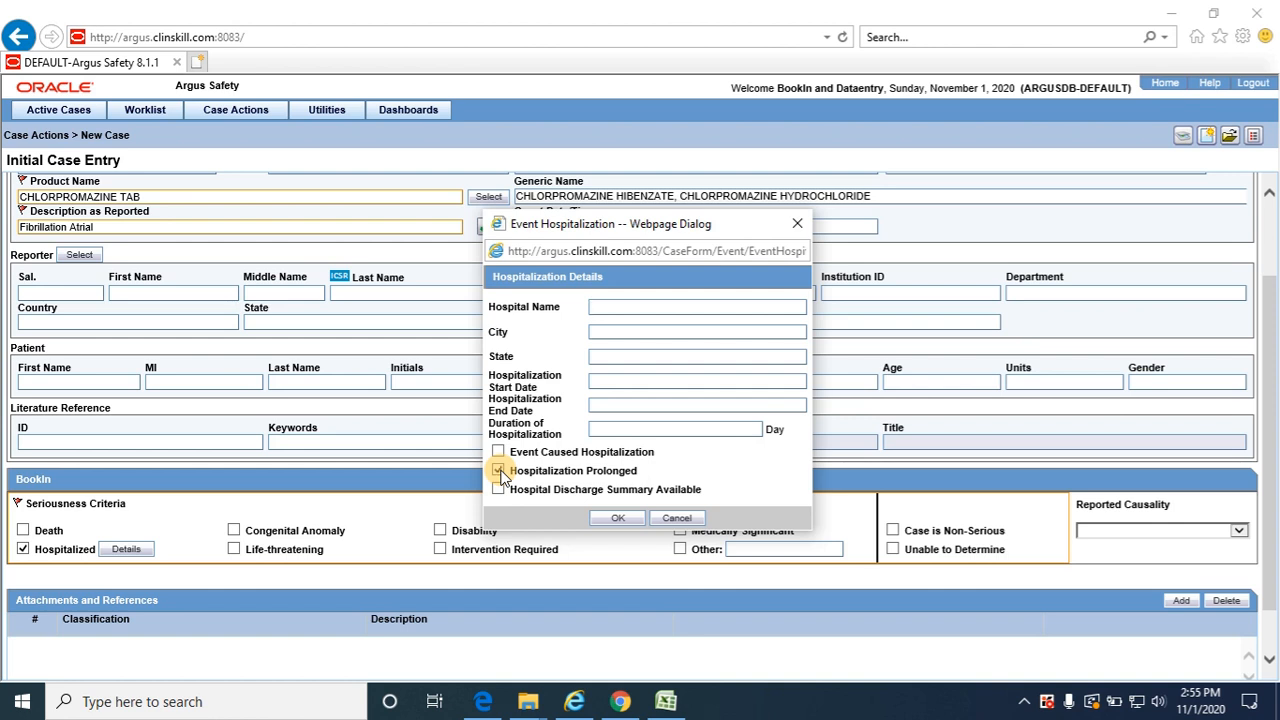
{"action": "left_click", "coordinate": [498, 470]}
{"action": "left_click", "coordinate": [617, 518]}
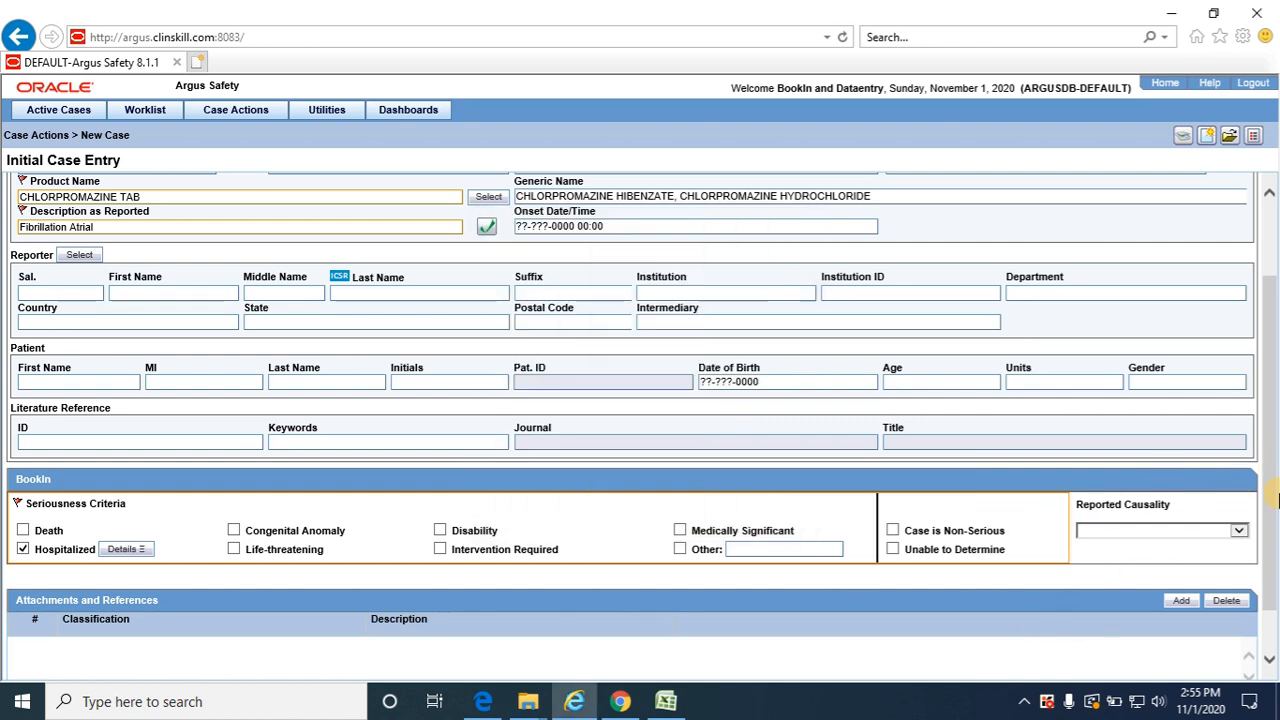
Book in the new case and open its case form
{"action": "left_click_drag", "start_coordinate": [1271, 493], "coordinate": [1272, 584]}
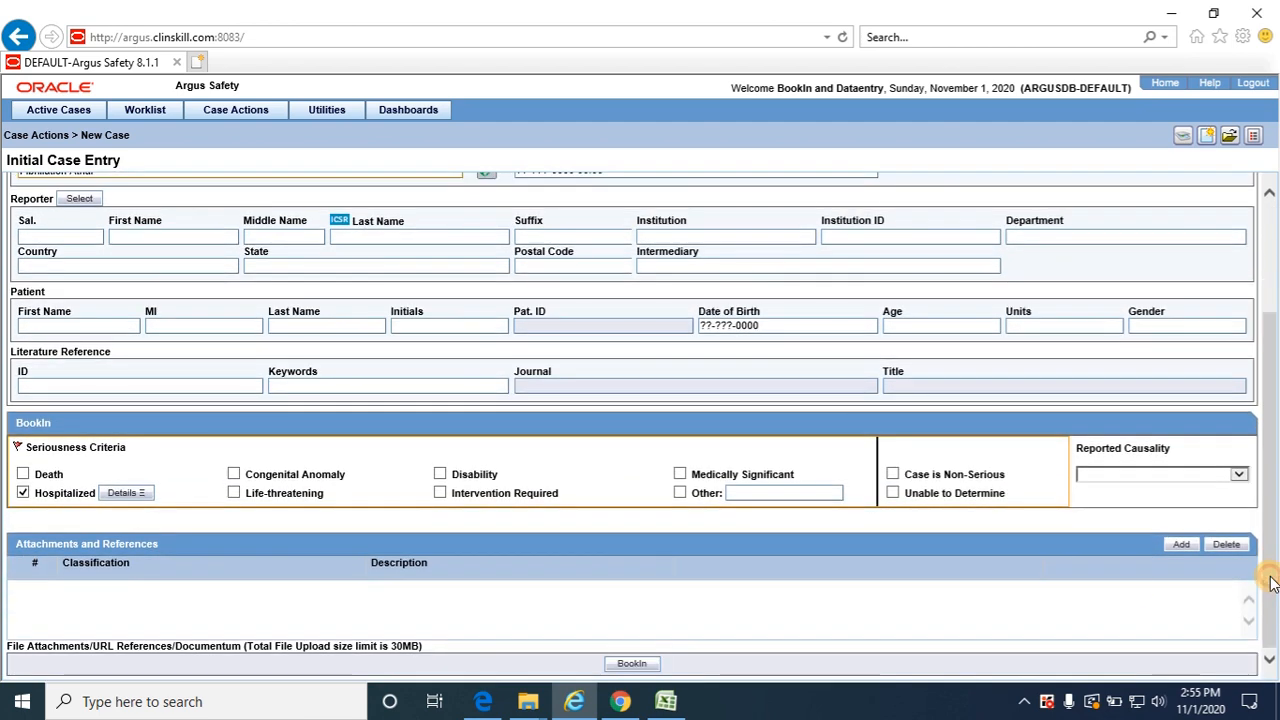
{"action": "left_click", "coordinate": [629, 665]}
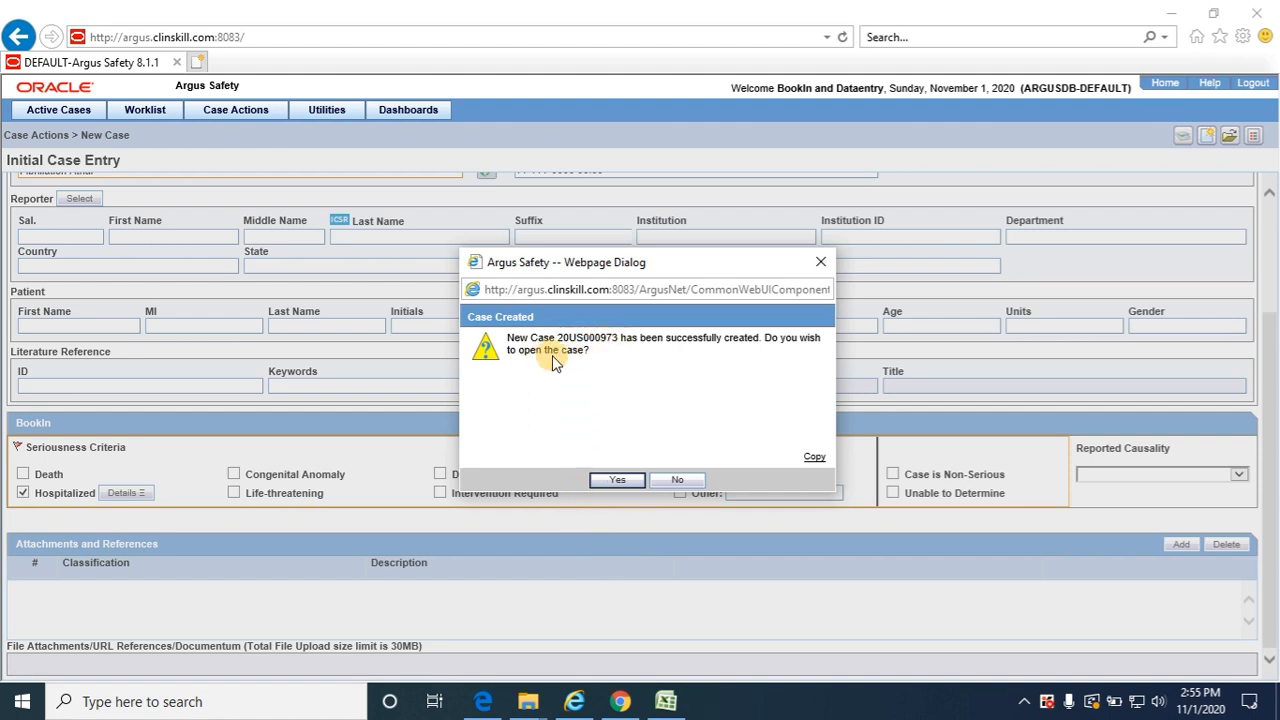
{"action": "left_click", "coordinate": [619, 481]}
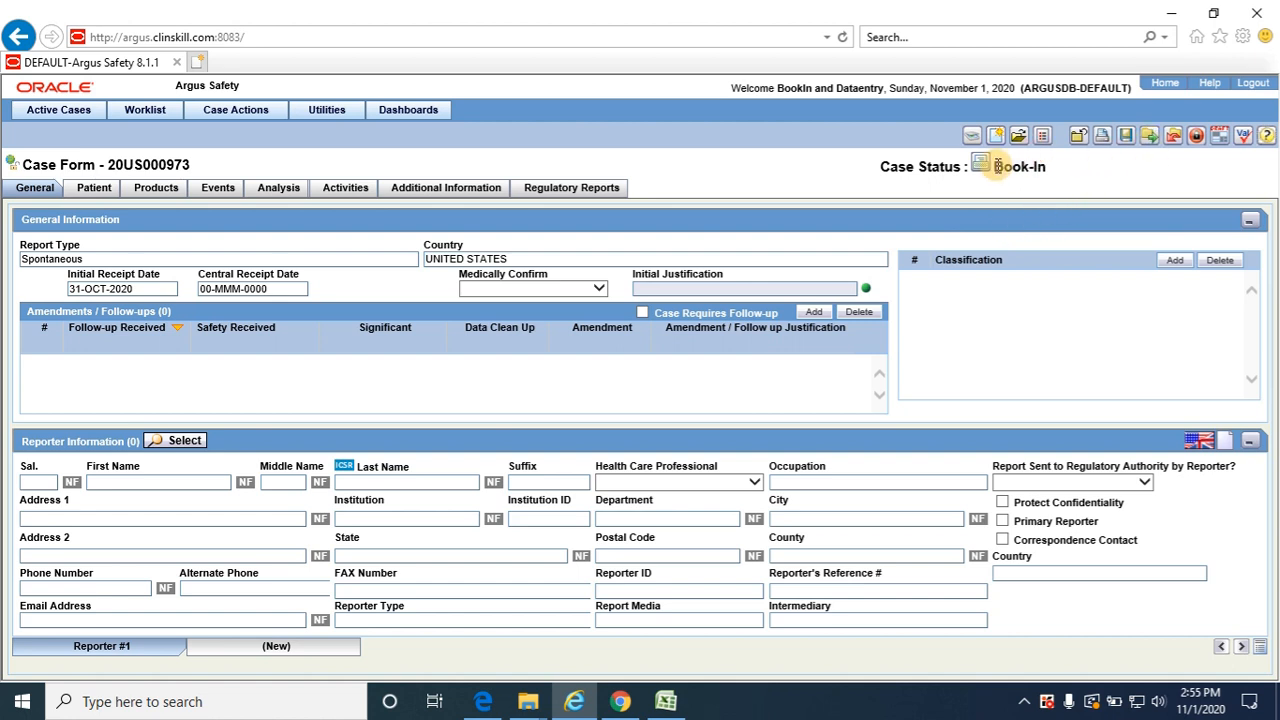
Route the case to Data Entry (Data Entry Group) for Any user, with a comment starting "Case routed to Data Entry for further"
{"action": "left_click_drag", "start_coordinate": [993, 166], "coordinate": [1050, 166]}
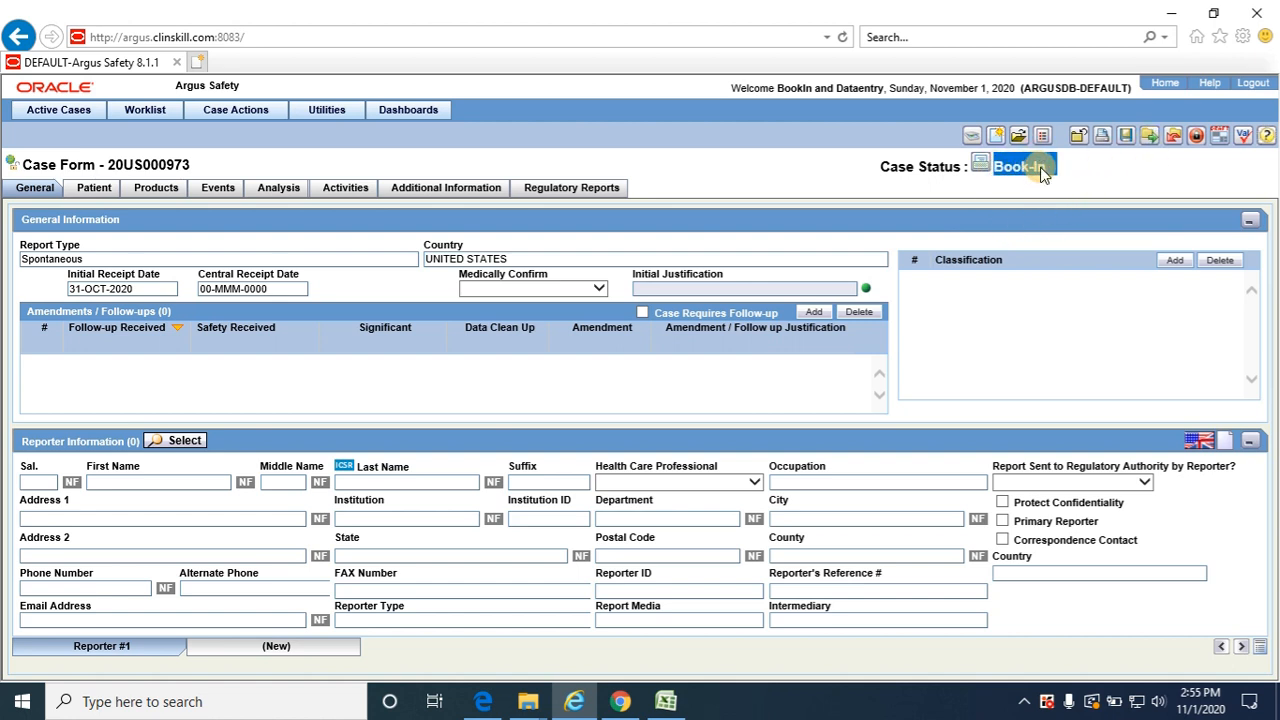
{"action": "left_click", "coordinate": [1150, 137]}
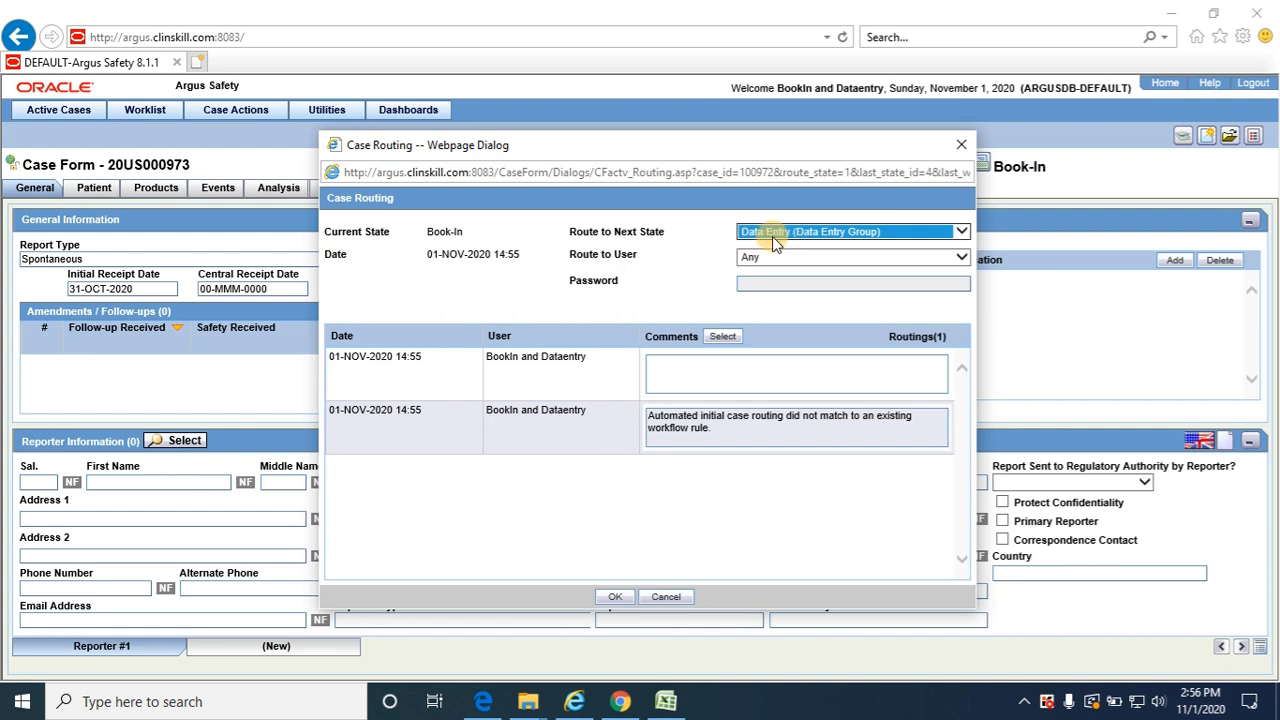
{"action": "left_click", "coordinate": [769, 258]}
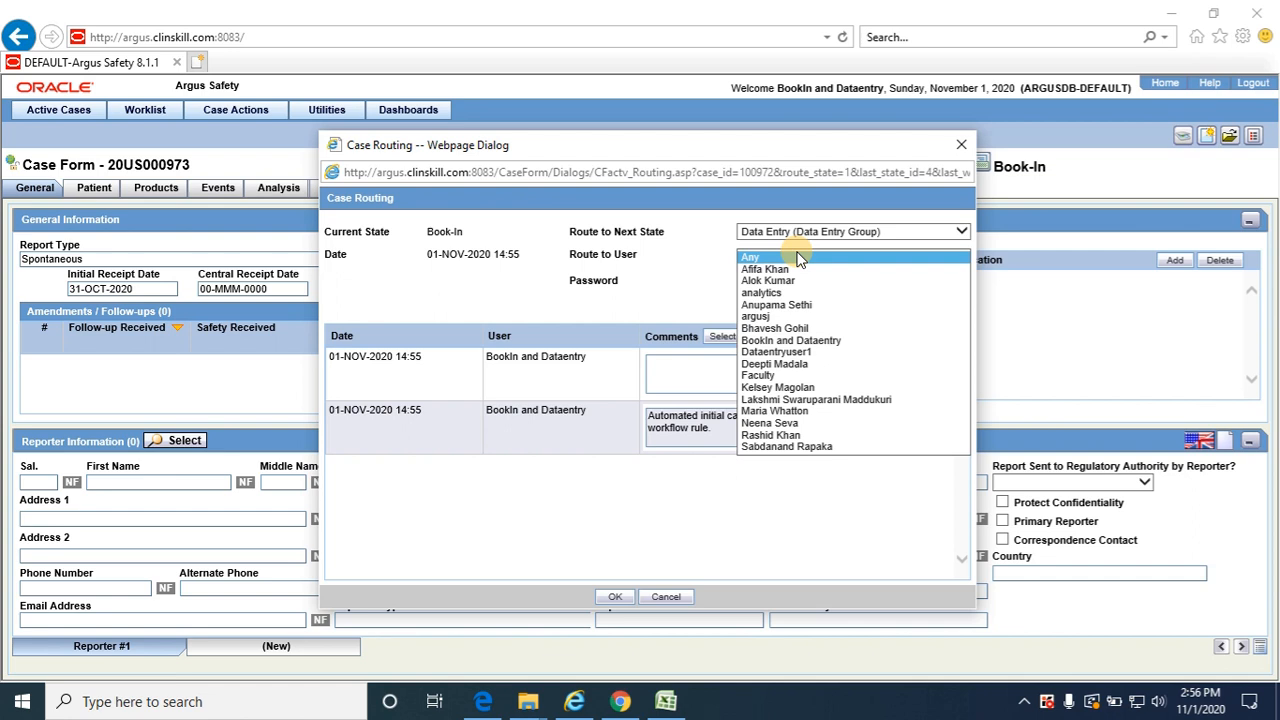
{"action": "left_click", "coordinate": [800, 258]}
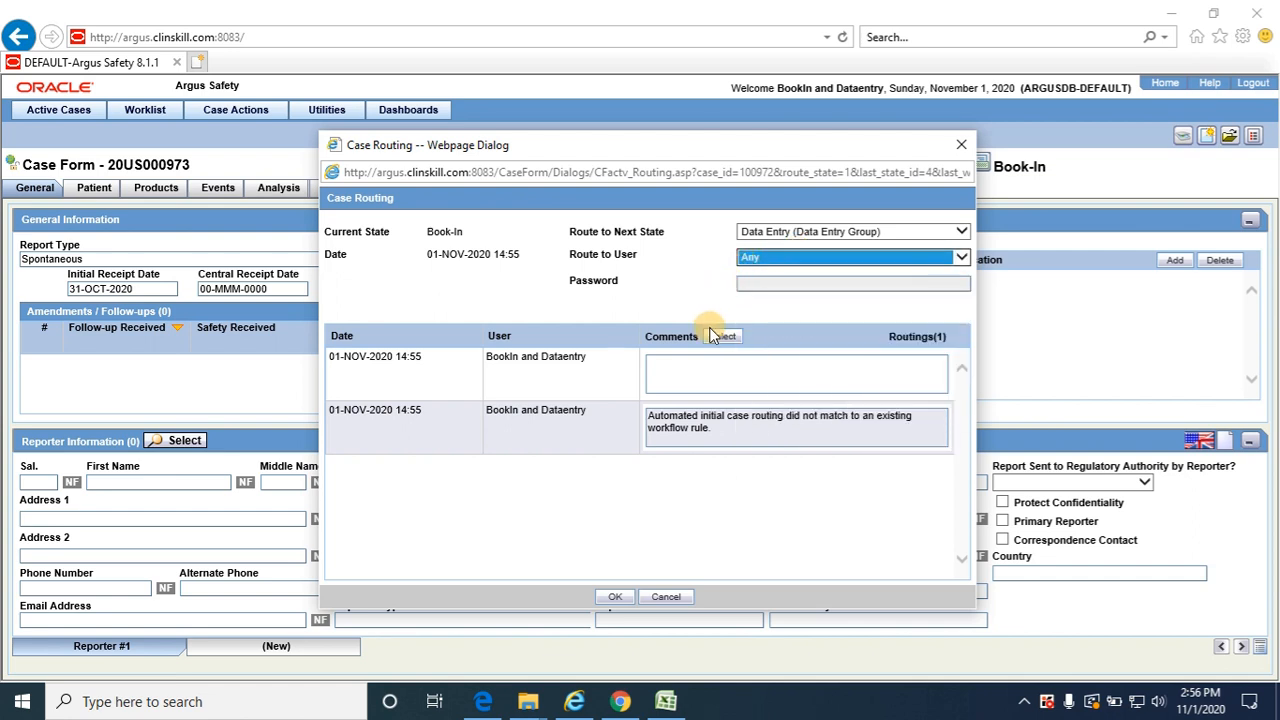
{"action": "left_click", "coordinate": [714, 372]}
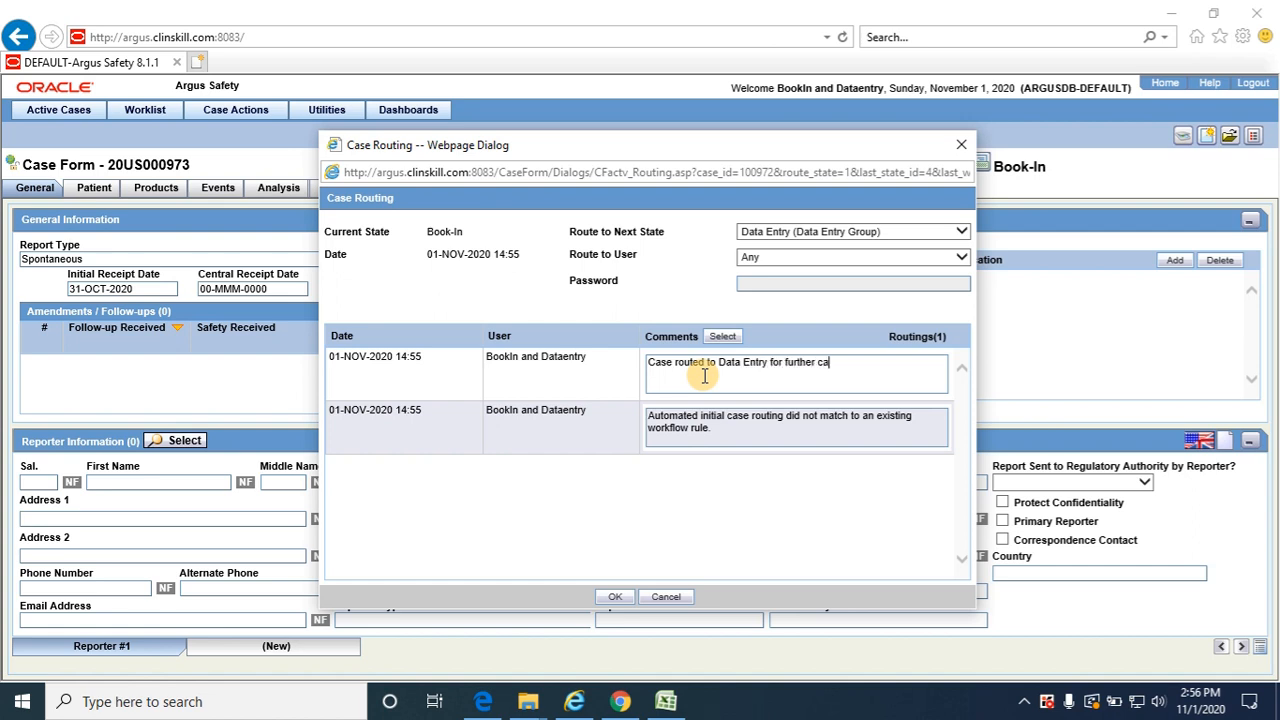
{"action": "type", "text": "to be entered"}
{"action": "left_click", "coordinate": [612, 597]}
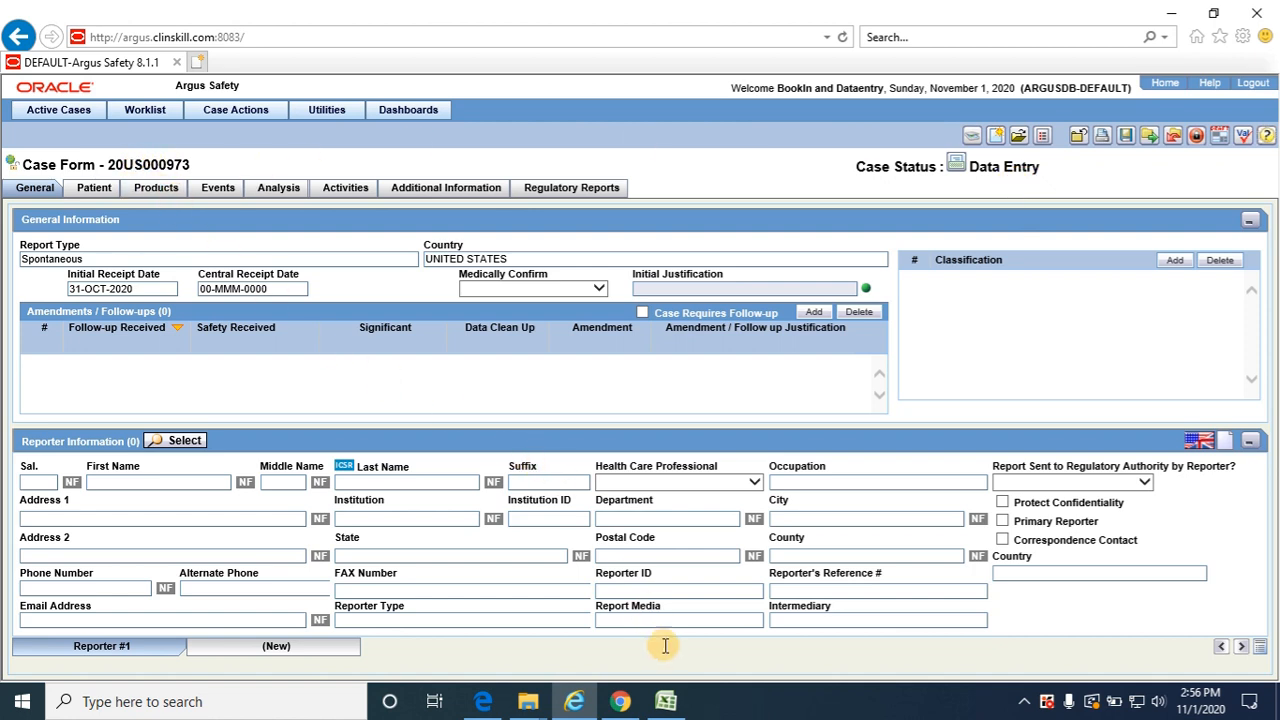
Enter the salutation Dr. and the reporter's first and last name from the Excel test data in the reporter information
{"action": "left_click", "coordinate": [670, 706]}
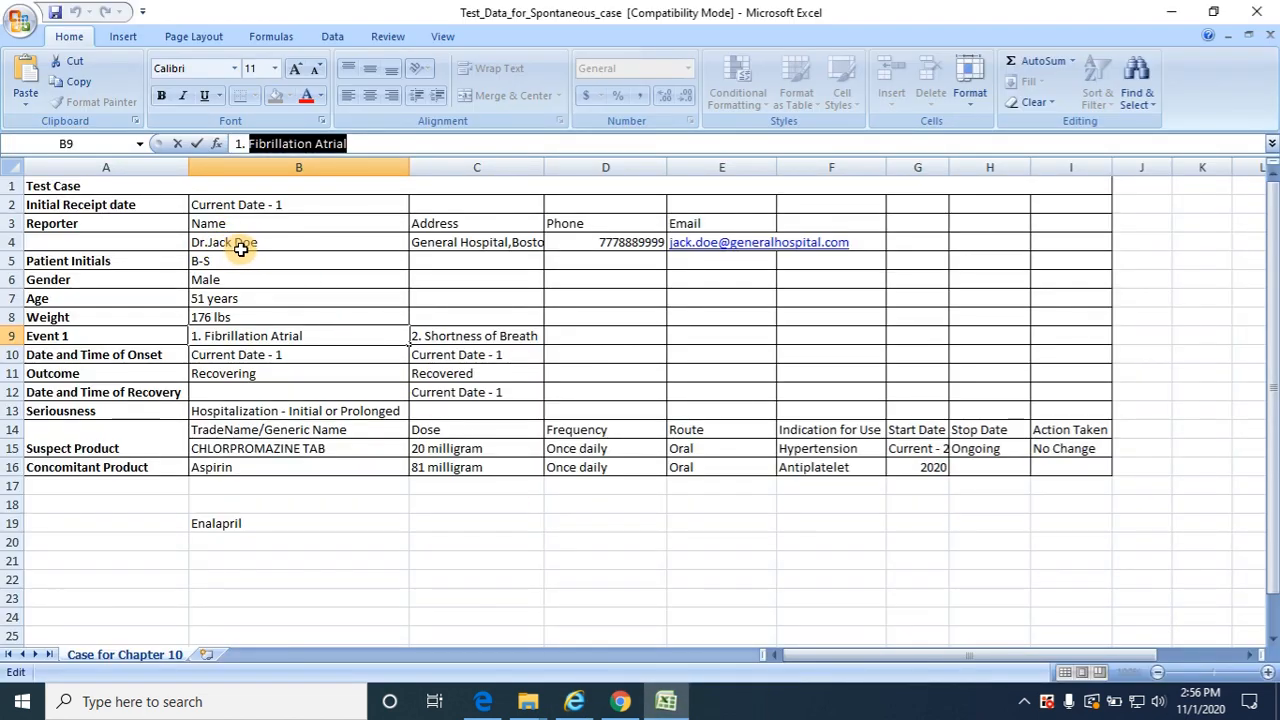
{"action": "key", "text": "alt+Tab"}
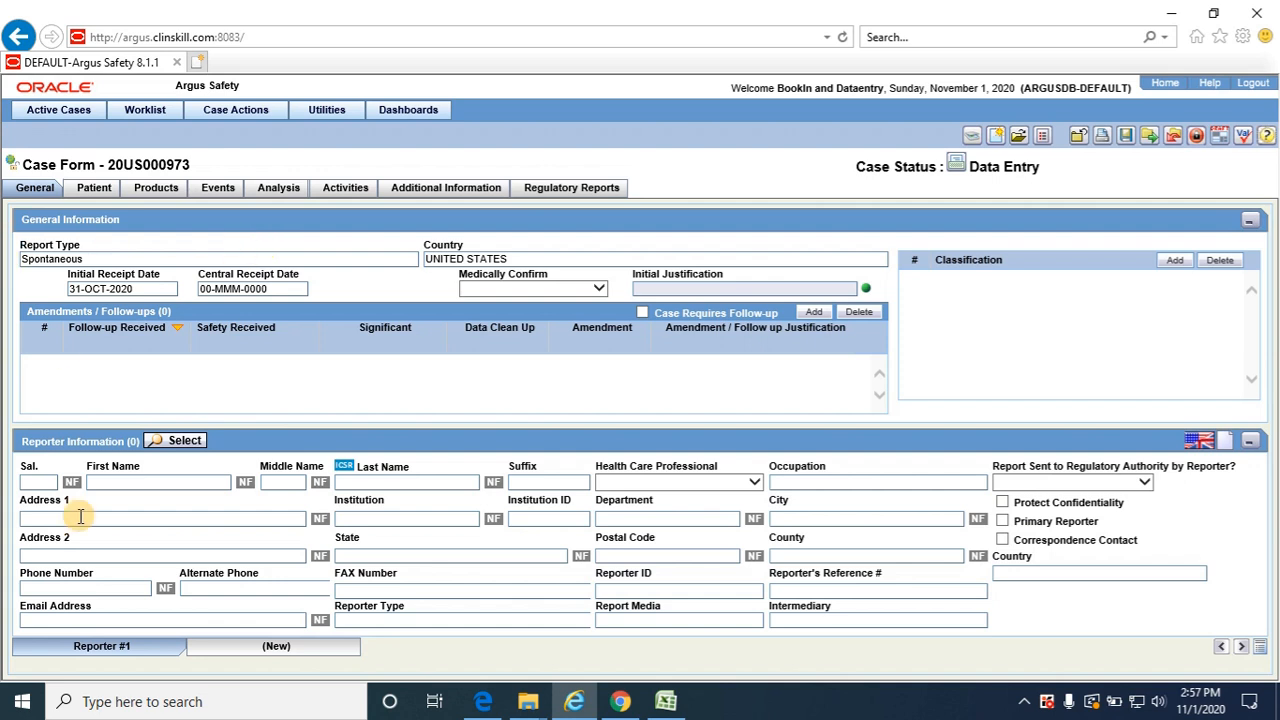
{"action": "type", "text": "Dr"}
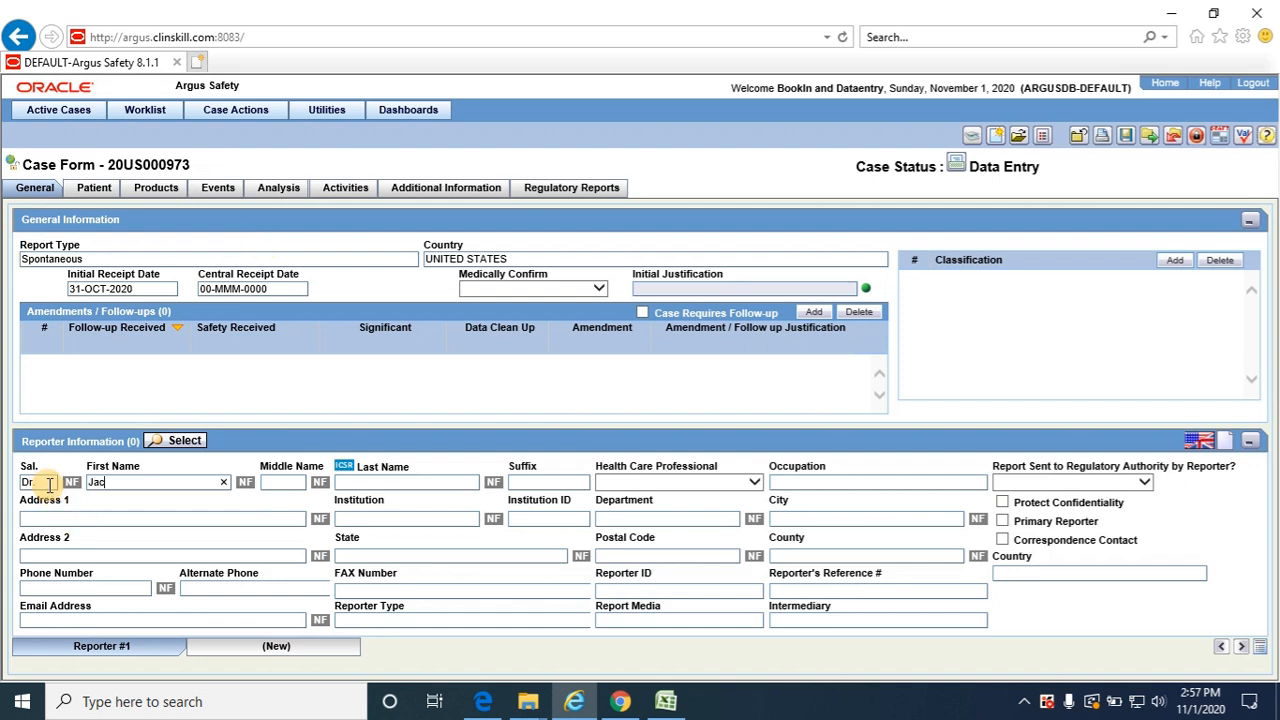
{"action": "key", "text": "Tab"}
{"action": "key", "text": "Tab"}
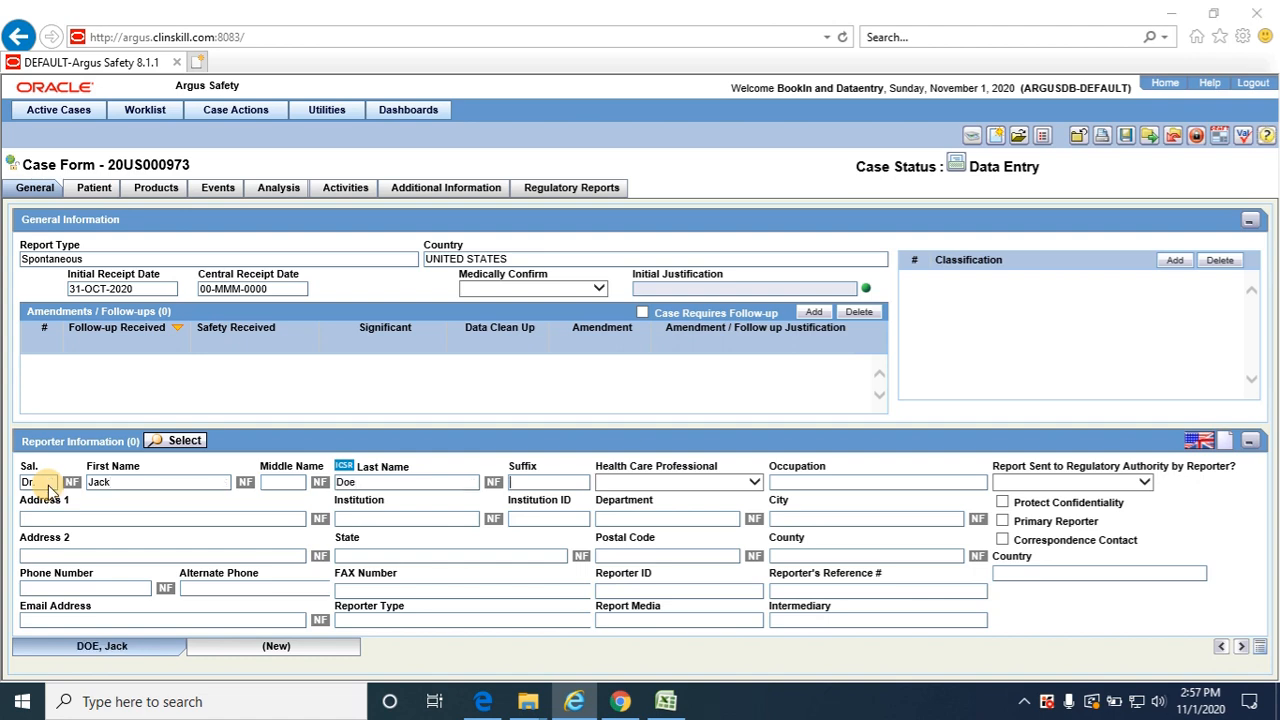
Check the Excel test data, then mark the reporter as a health care professional with Yes in the Argus case form
{"action": "key", "text": "alt+Tab"}
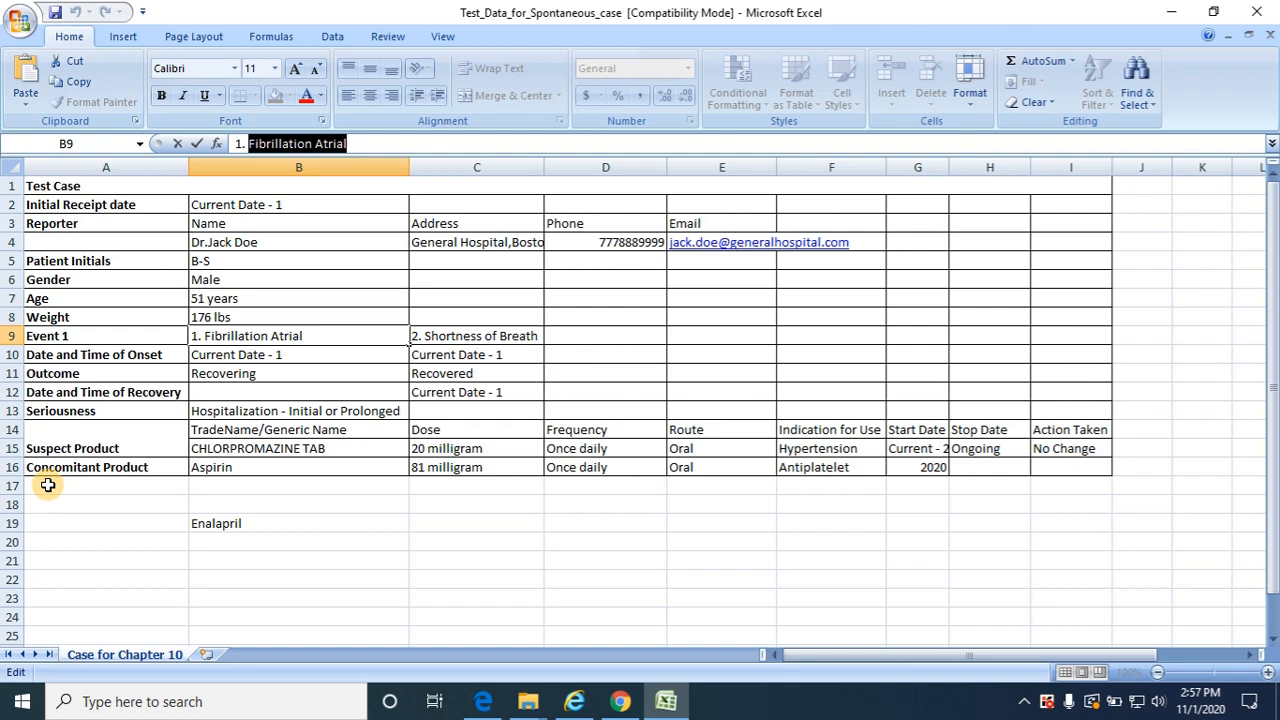
{"action": "key", "text": "alt+Tab"}
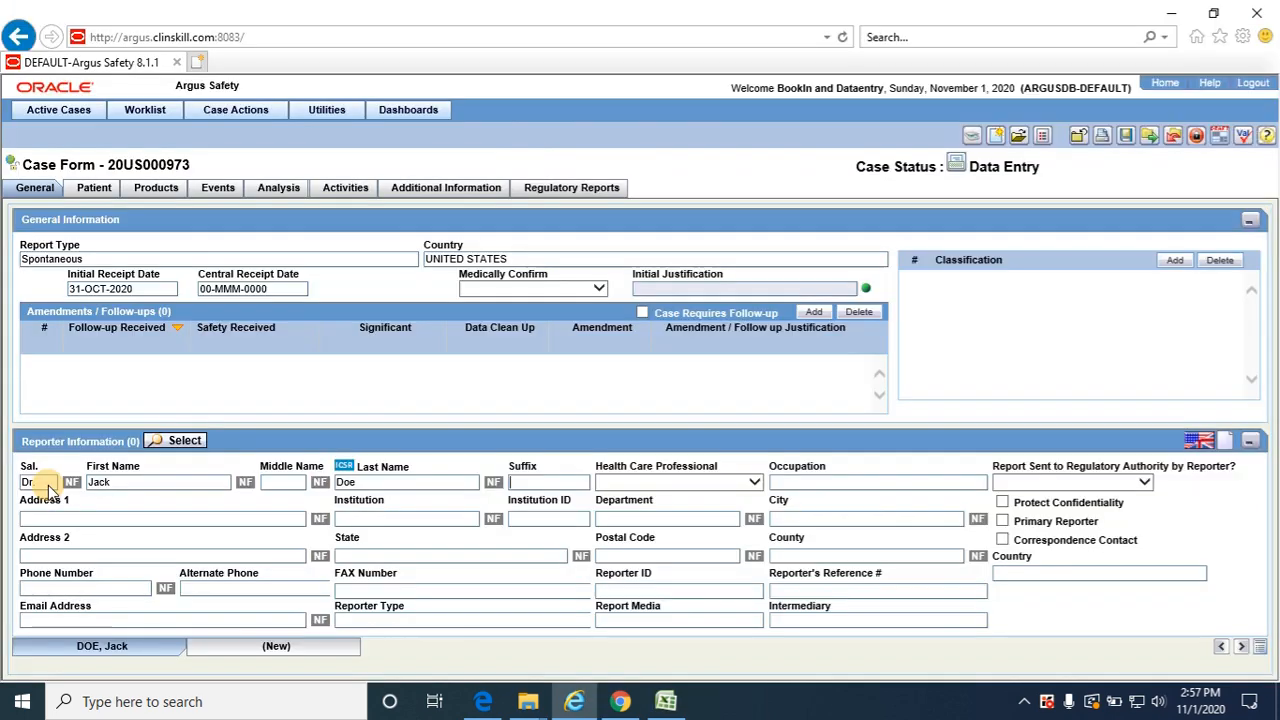
{"action": "left_click", "coordinate": [757, 484]}
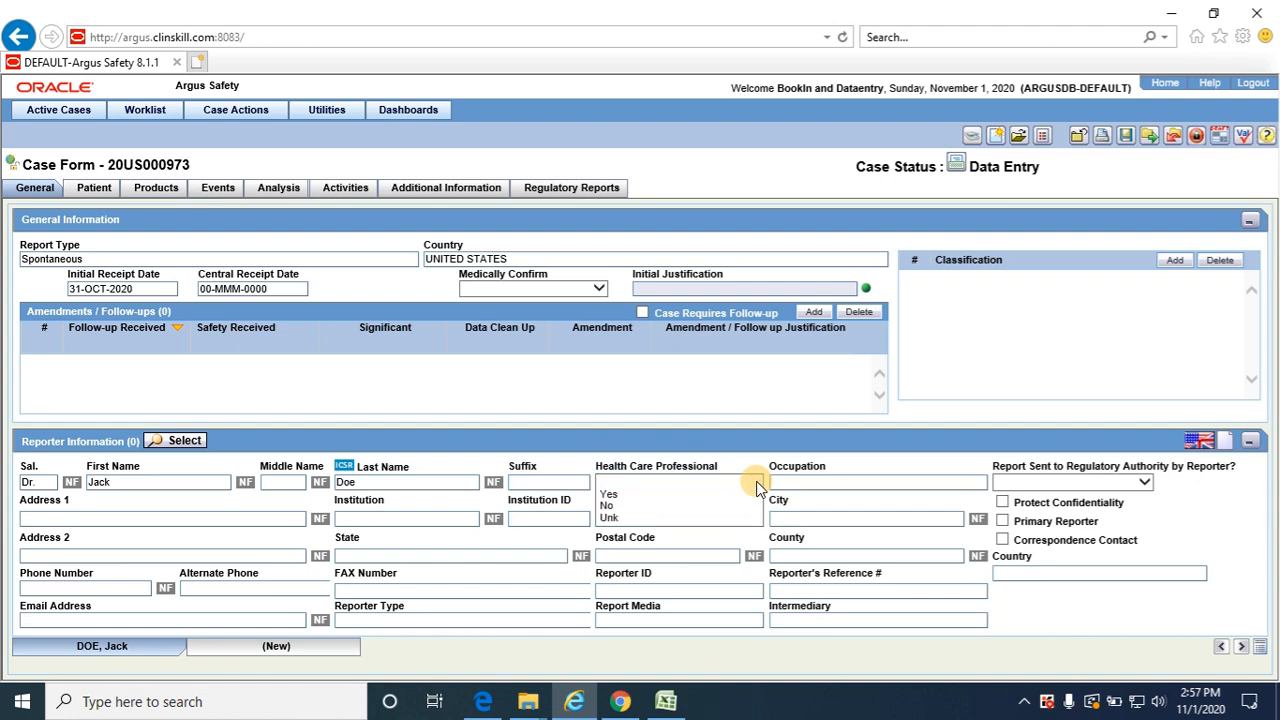
{"action": "left_click", "coordinate": [629, 494]}
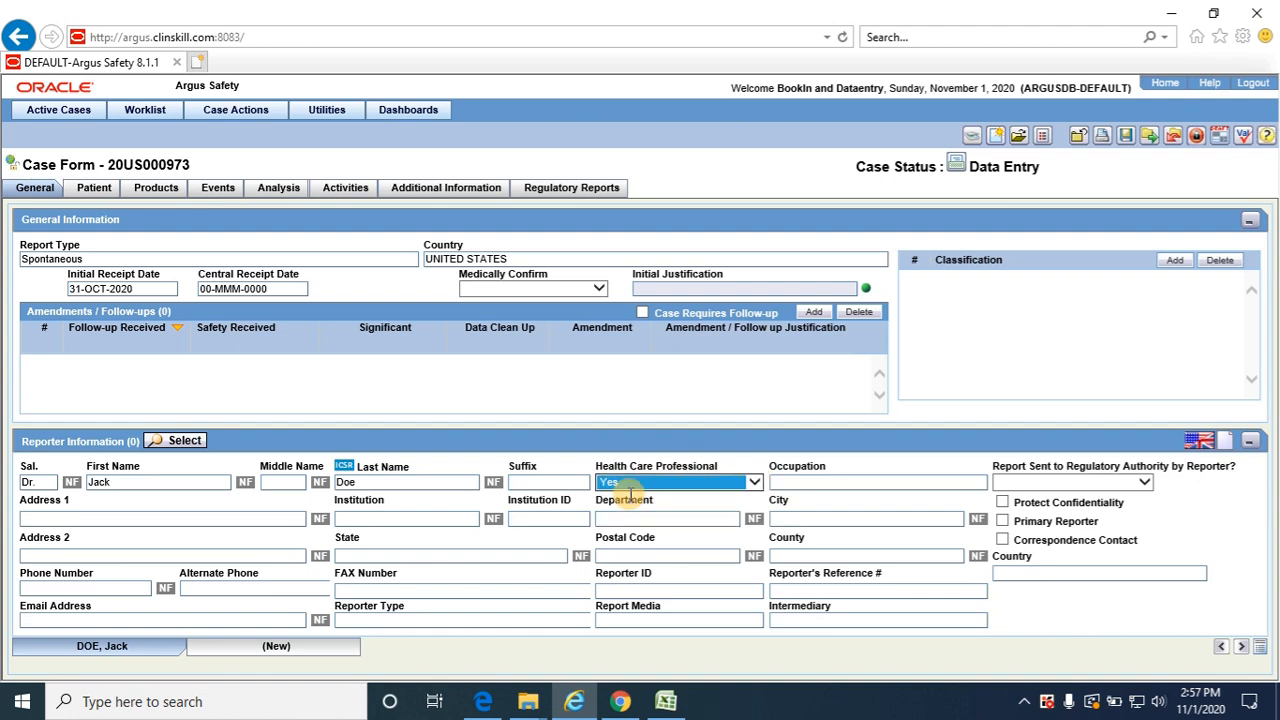
Set the reporter type to Physician and the reporter's country to United States in the reporter information
{"action": "left_click", "coordinate": [509, 622]}
{"action": "key", "text": "alt+Tab"}
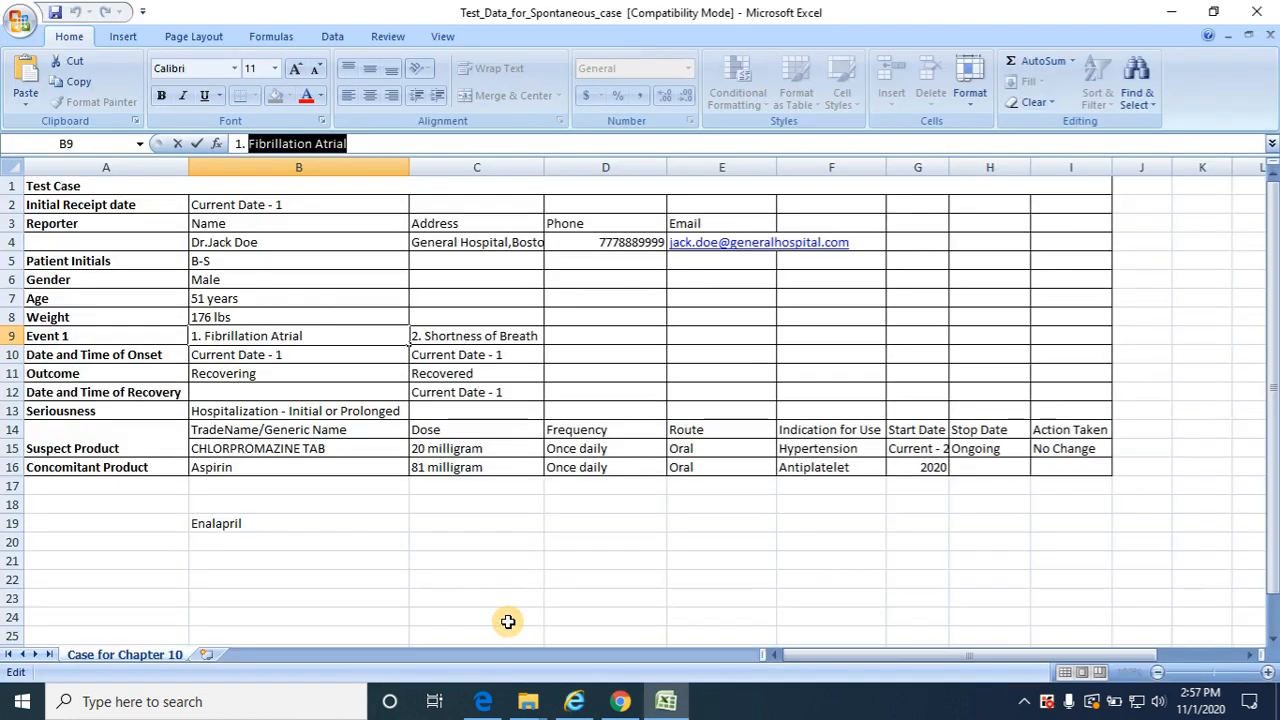
{"action": "key", "text": "alt+Tab"}
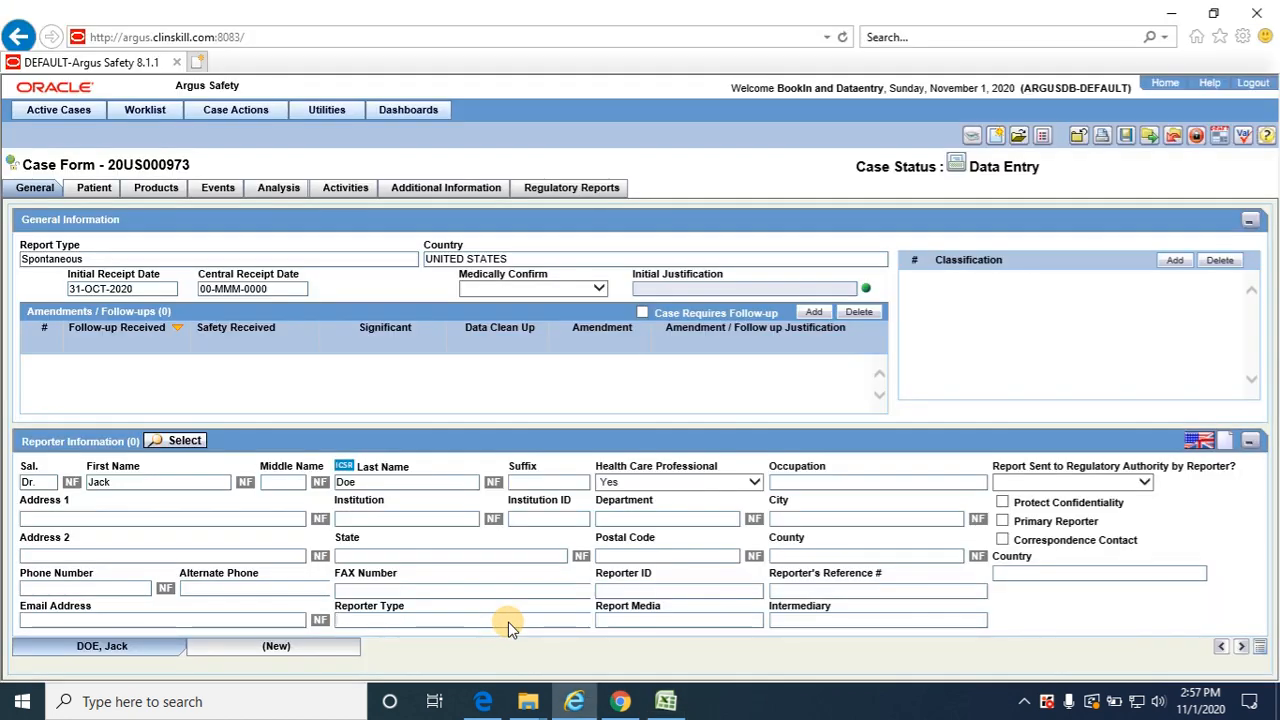
{"action": "type", "text": "Doc"}
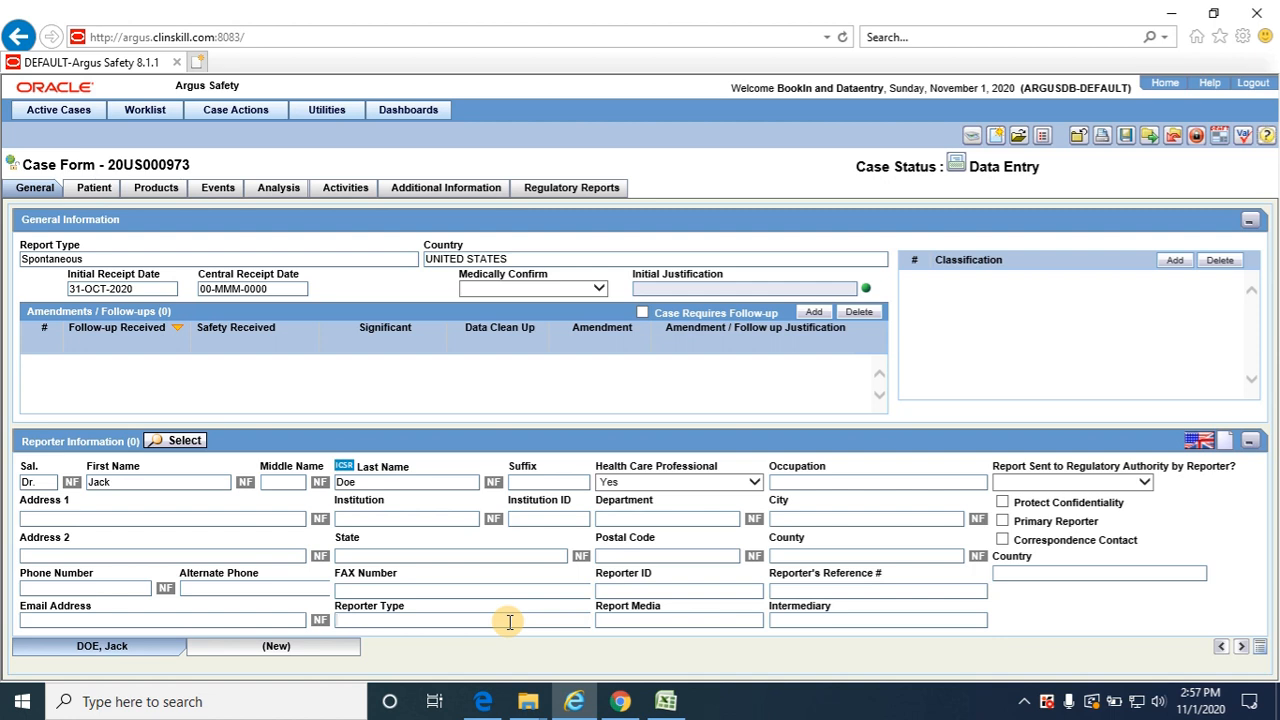
{"action": "left_click", "coordinate": [509, 622]}
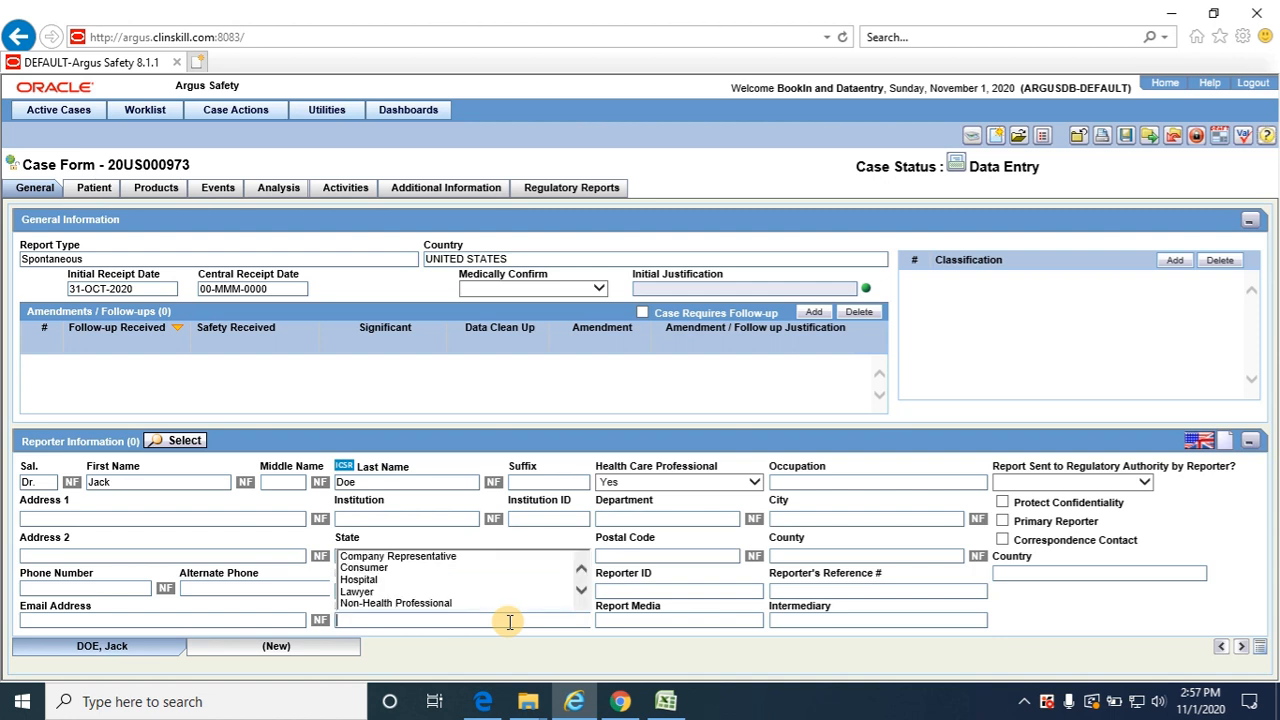
{"action": "key", "text": "Down"}
{"action": "key", "text": "Down"}
{"action": "key", "text": "Down"}
{"action": "key", "text": "Down"}
{"action": "key", "text": "Down"}
{"action": "key", "text": "Down"}
{"action": "key", "text": "Down"}
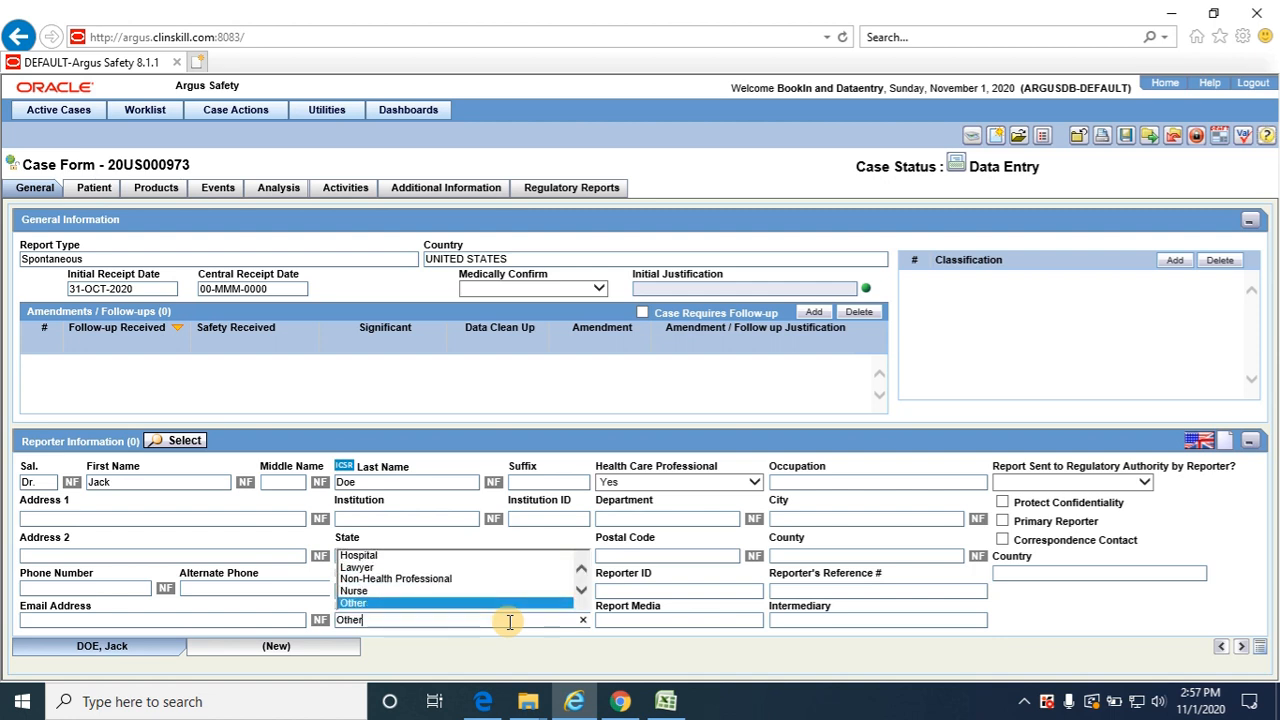
{"action": "key", "text": "Down"}
{"action": "key", "text": "Down"}
{"action": "key", "text": "Down"}
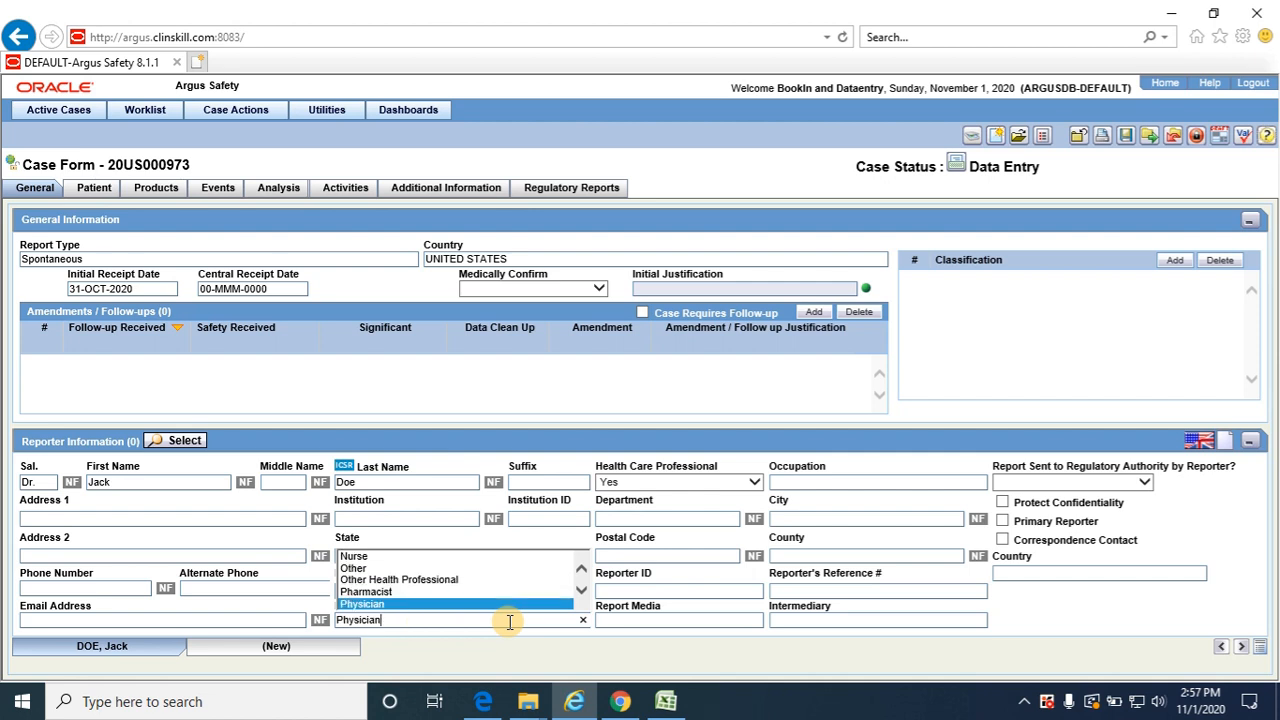
{"action": "key", "text": "Down"}
{"action": "key", "text": "Up"}
{"action": "key", "text": "Tab"}
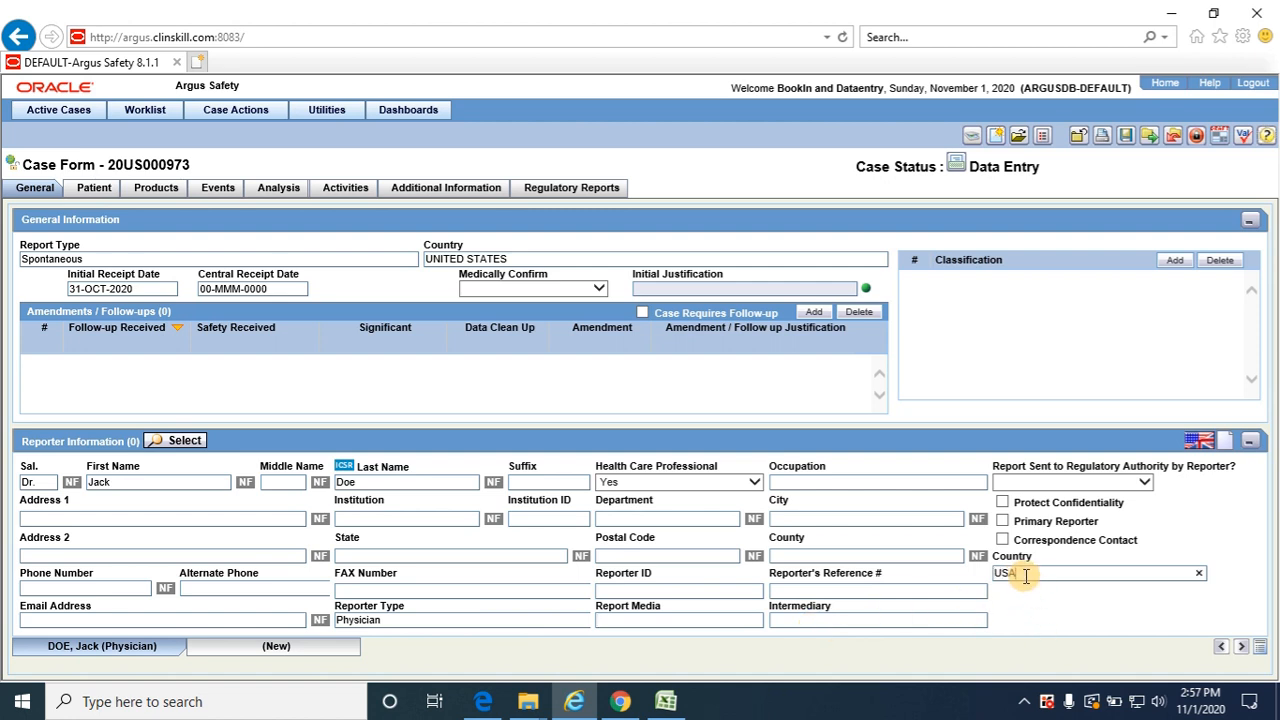
{"action": "key", "text": "Tab"}
Switch to the Excel test data and add a Country heading in F3 with the value "United states" below it
{"action": "key", "text": "alt+Tab"}
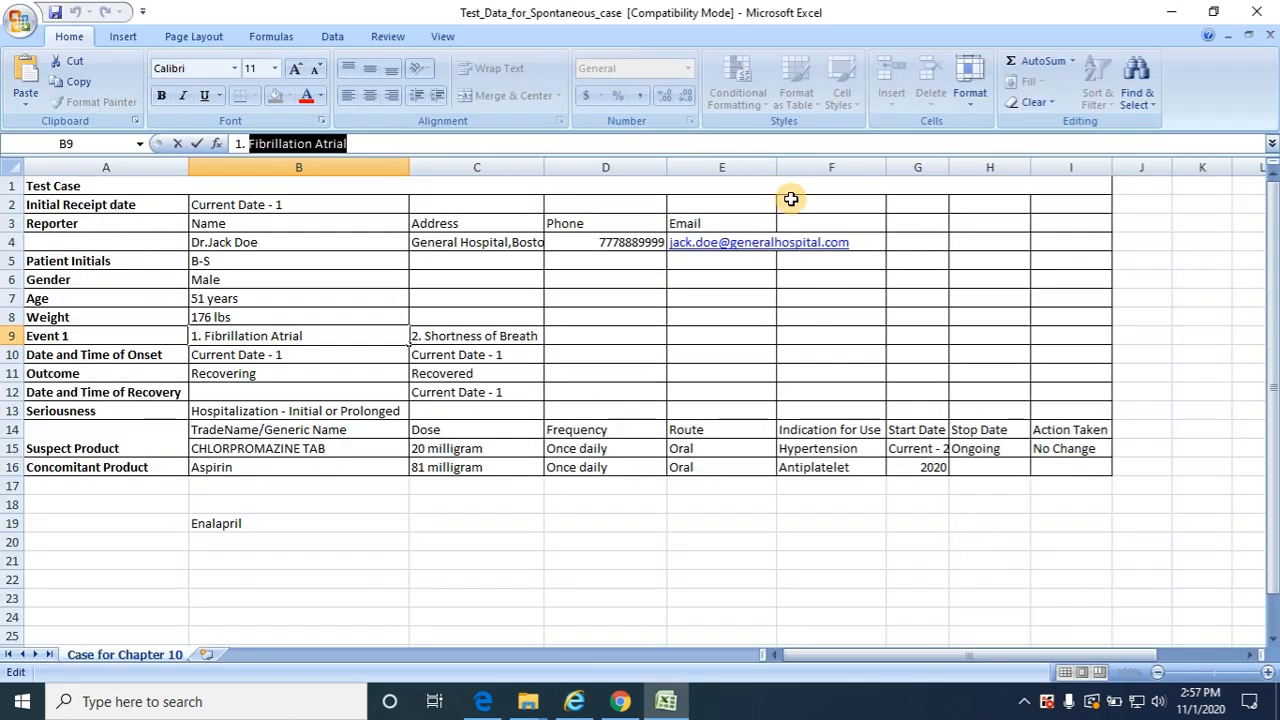
{"action": "left_click", "coordinate": [810, 222]}
{"action": "type", "text": "Country"}
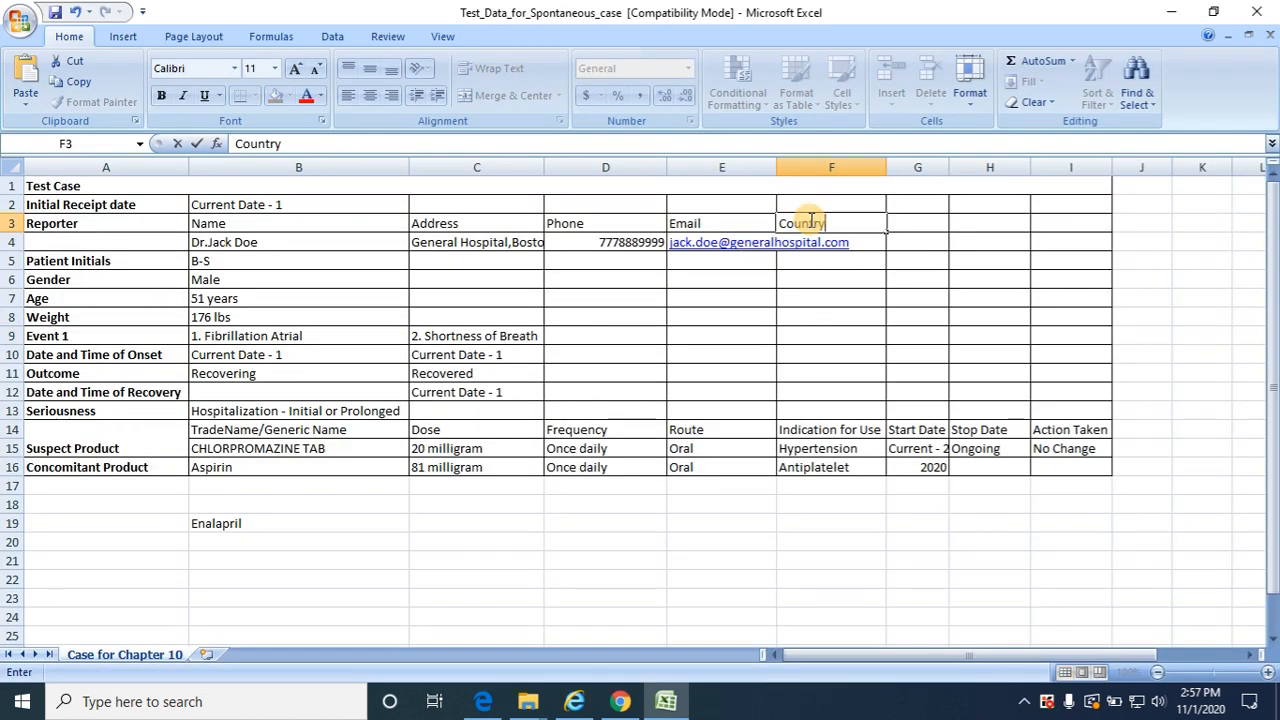
{"action": "key", "text": "Tab"}
{"action": "key", "text": "Down"}
{"action": "key", "text": "Left"}
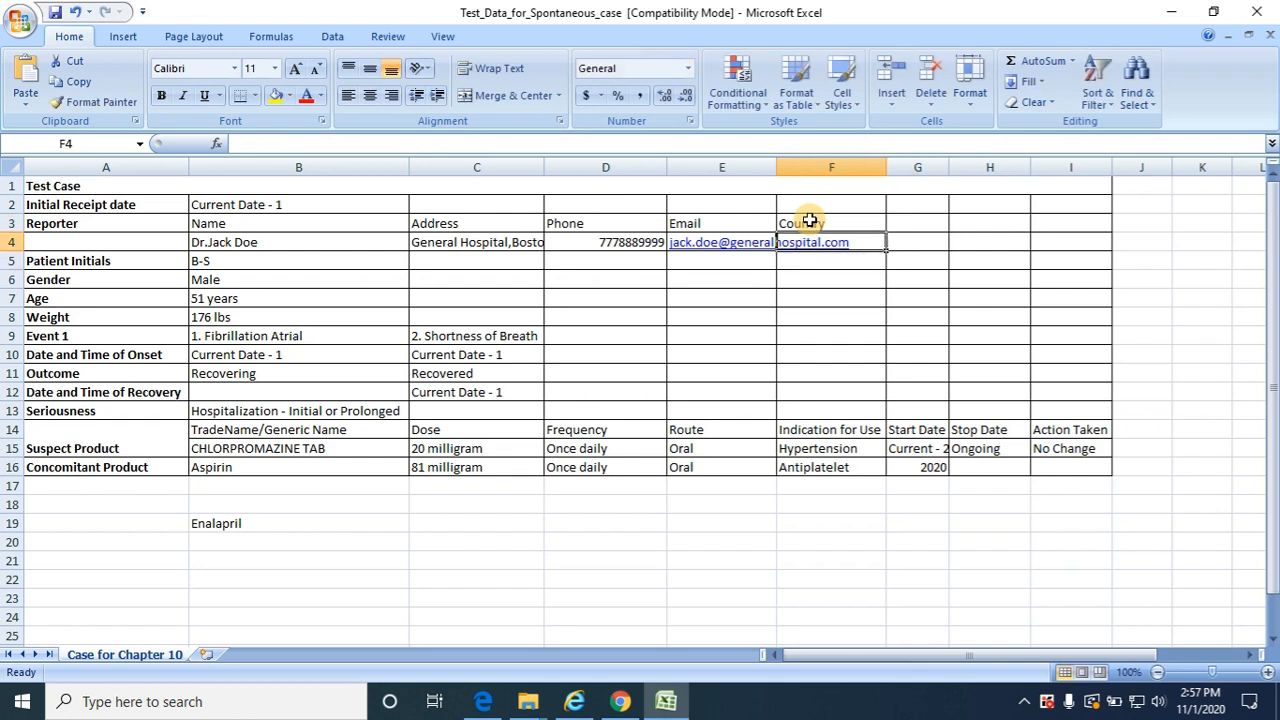
{"action": "type", "text": "I"}
{"action": "key", "text": "BackSpace"}
{"action": "key", "text": "BackSpace"}
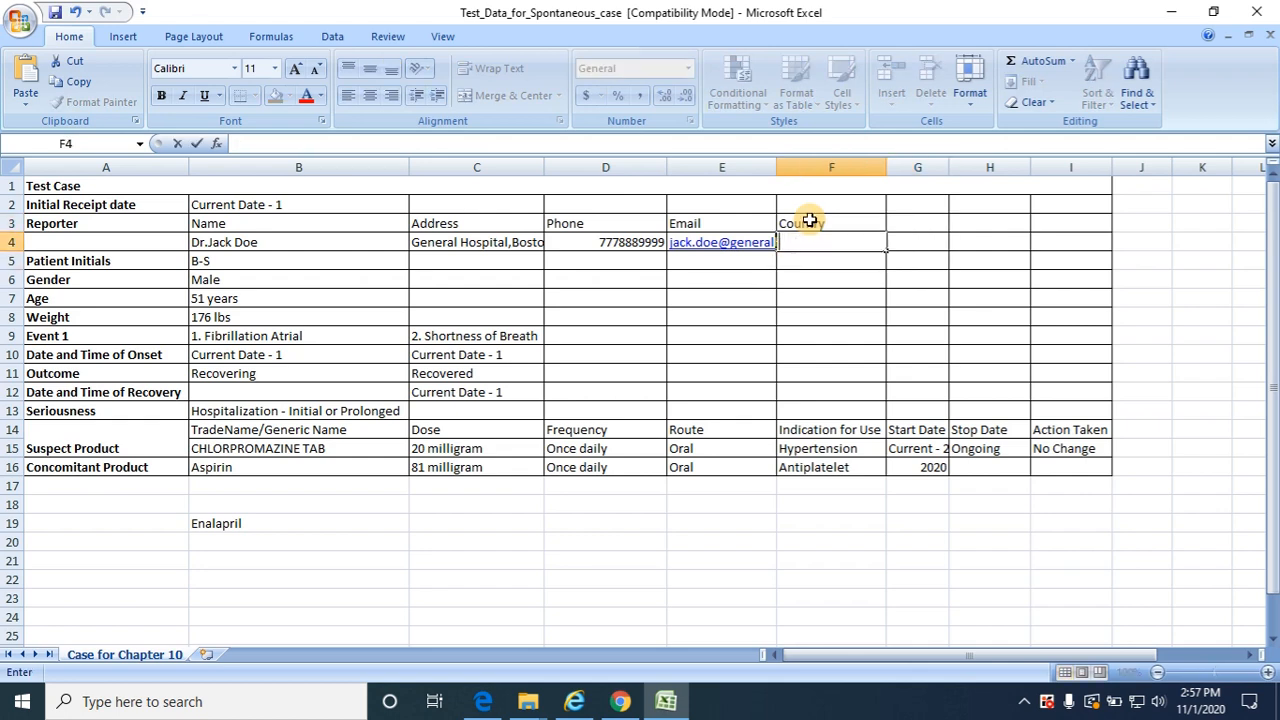
{"action": "type", "text": "United states"}
{"action": "key", "text": "Tab"}
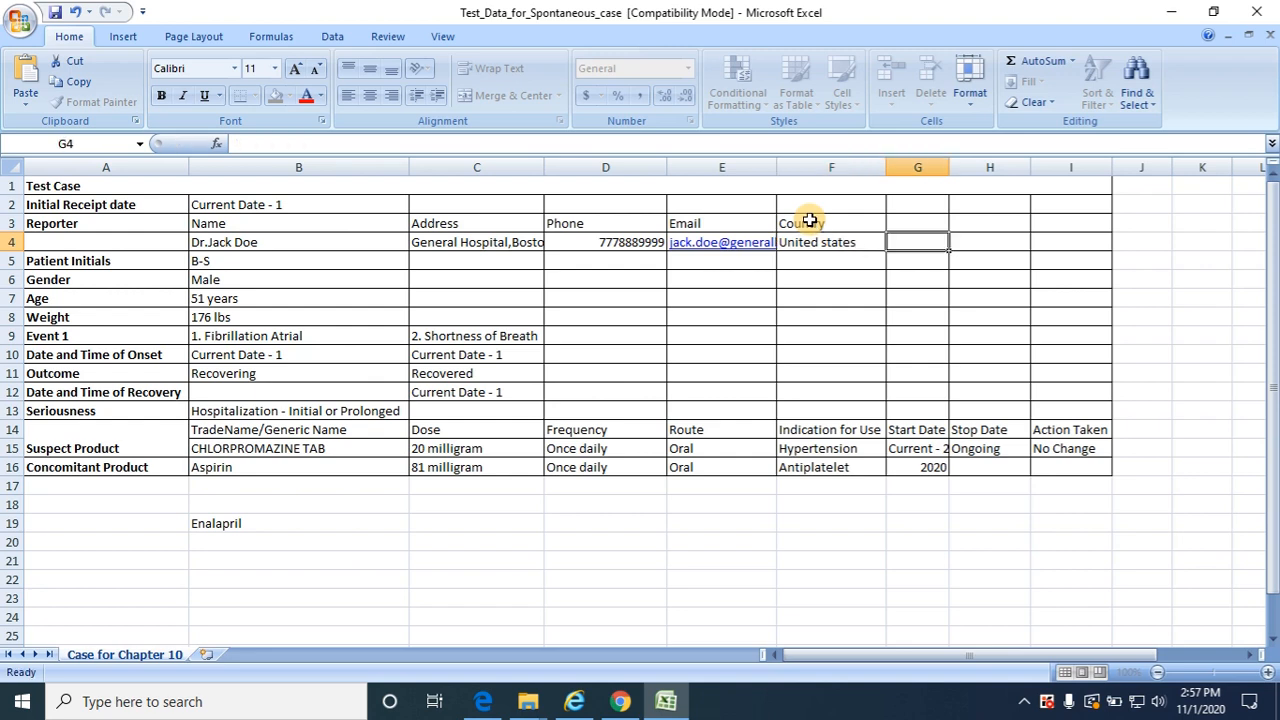
Add a "Health care Professional" heading in G3 with the value Yes in G4
{"action": "key", "text": "Right"}
{"action": "key", "text": "Up"}
{"action": "key", "text": "Left"}
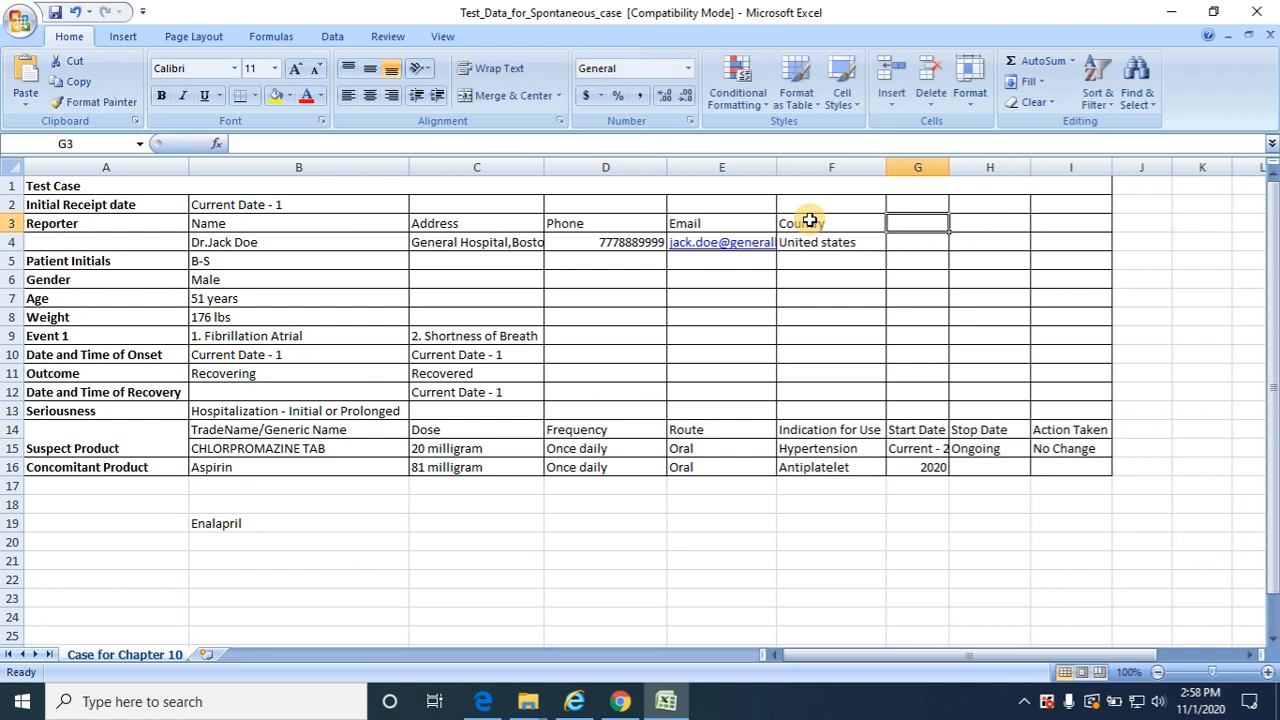
{"action": "type", "text": "Health ca"}
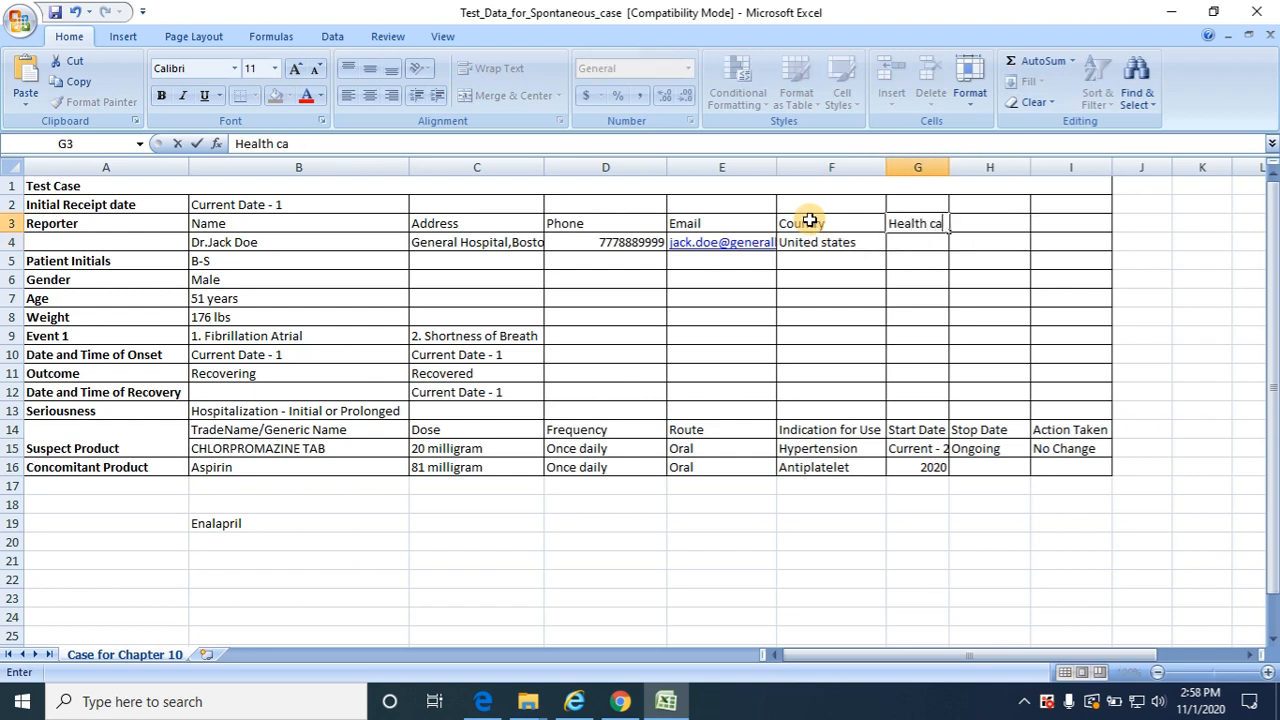
{"action": "type", "text": "re Professions"}
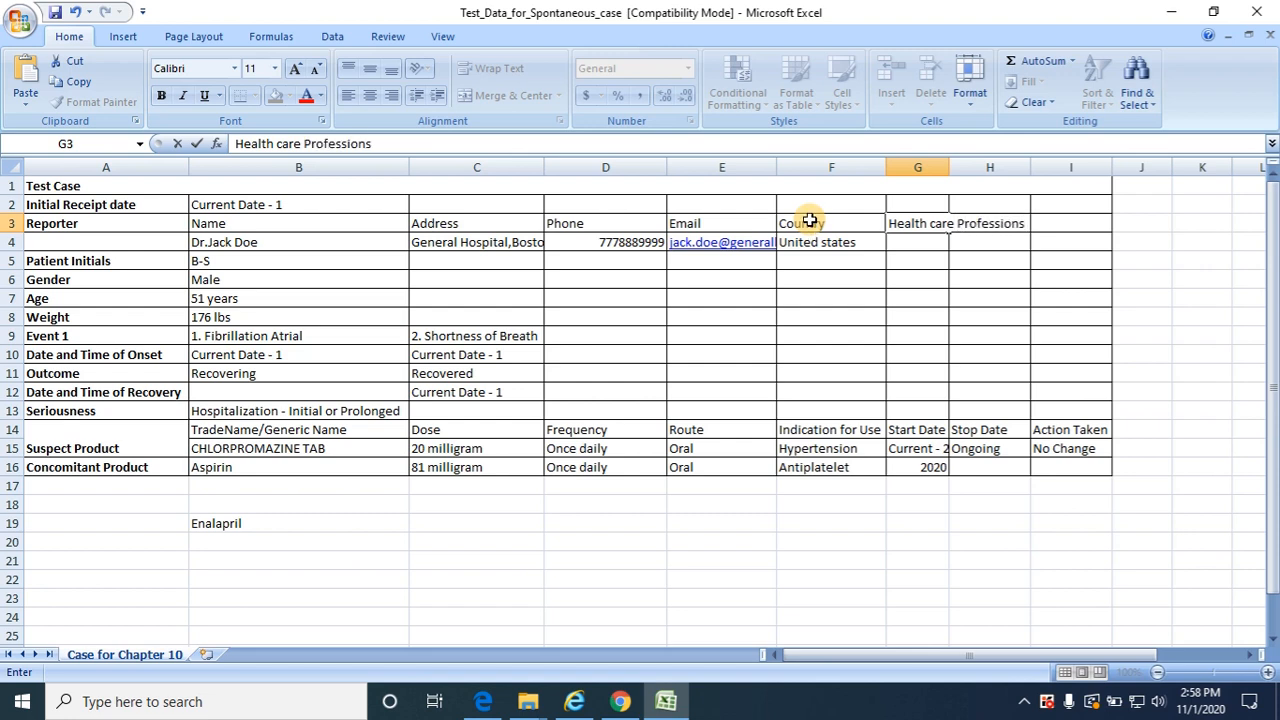
{"action": "key", "text": "BackSpace"}
{"action": "type", "text": "al"}
{"action": "key", "text": "Return"}
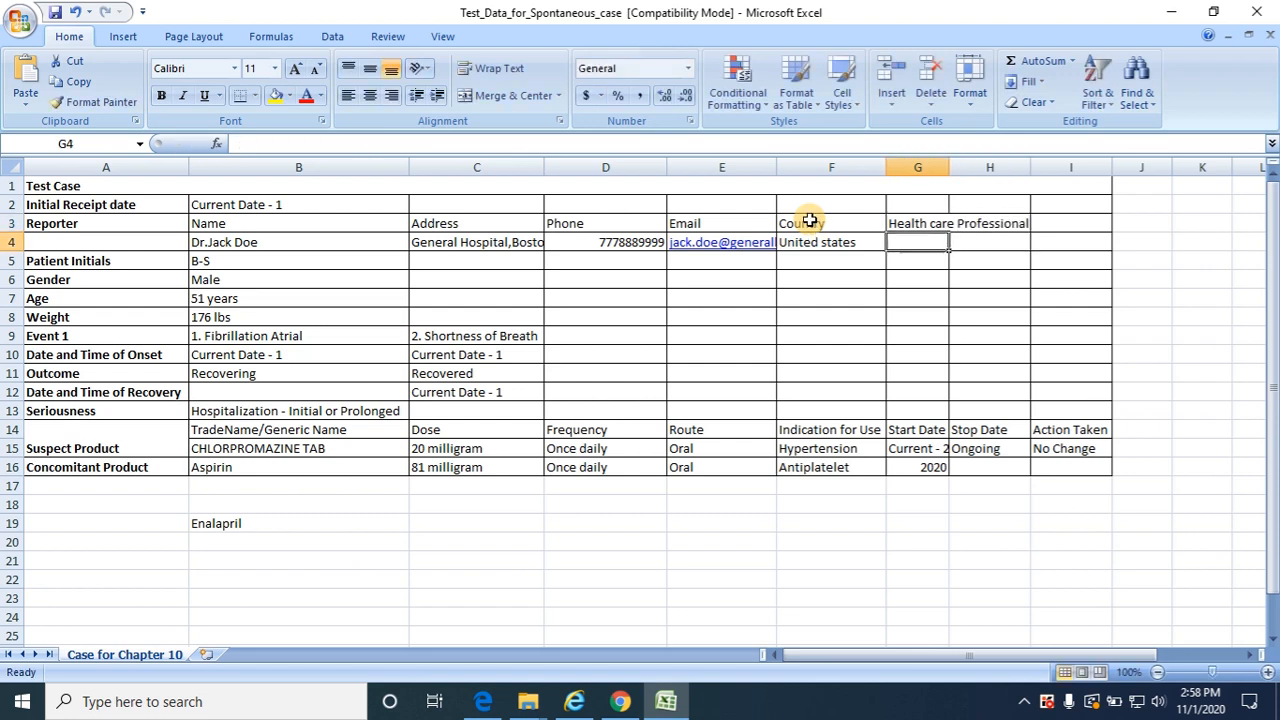
{"action": "type", "text": "Yes"}
{"action": "key", "text": "Tab"}
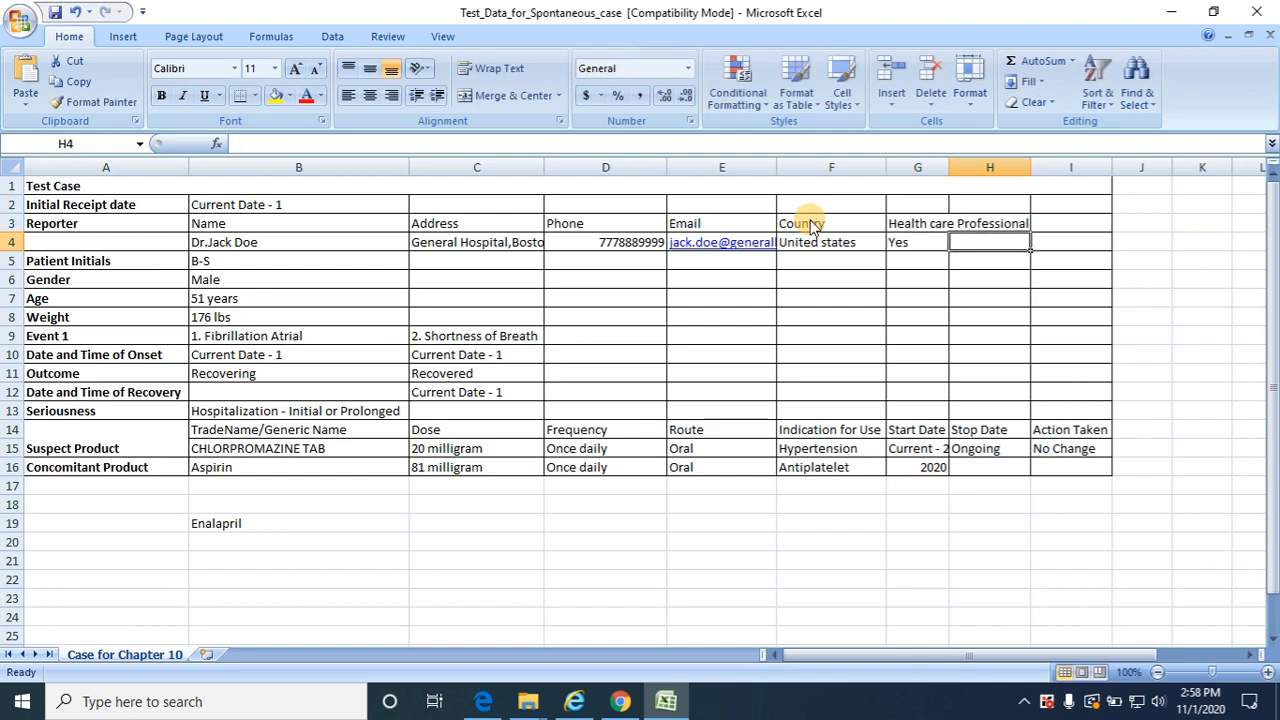
Add a "Reporter Type" heading in H3 with the value Physician in H4, matching the Argus reporter information
{"action": "key", "text": "Up"}
{"action": "key", "text": "alt+Tab"}
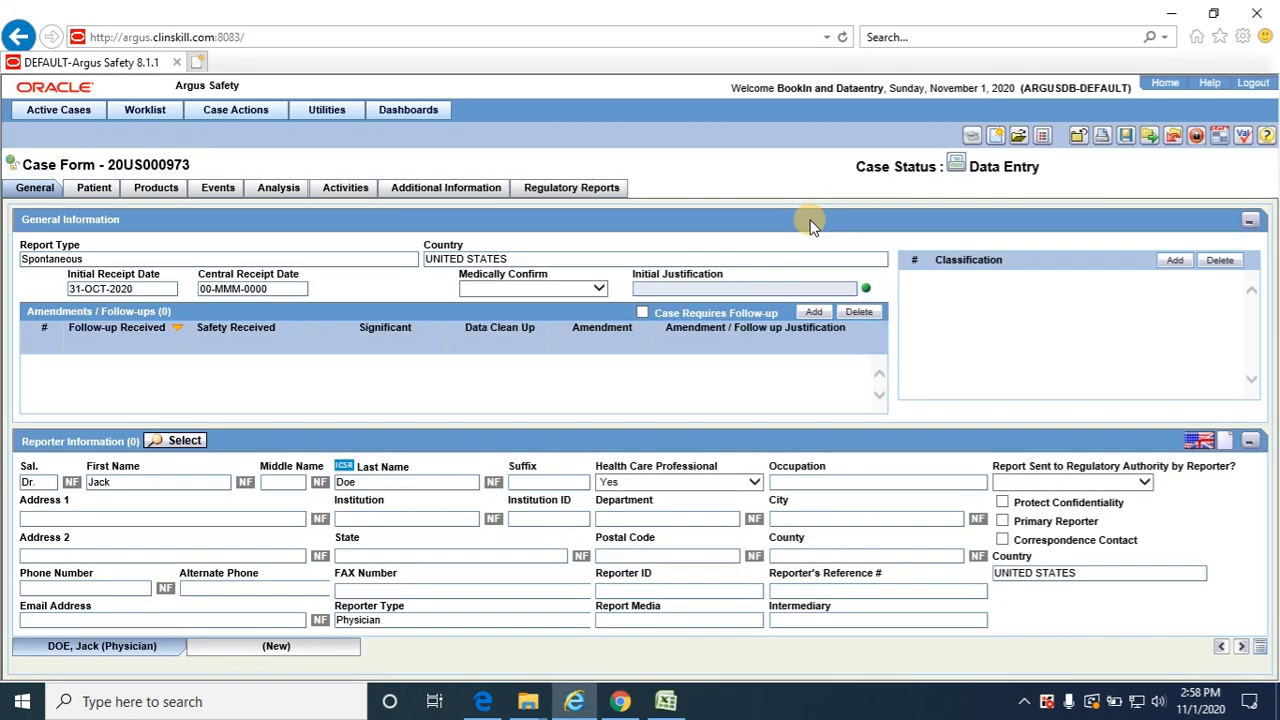
{"action": "key", "text": "alt+Tab"}
{"action": "type", "text": "Repor"}
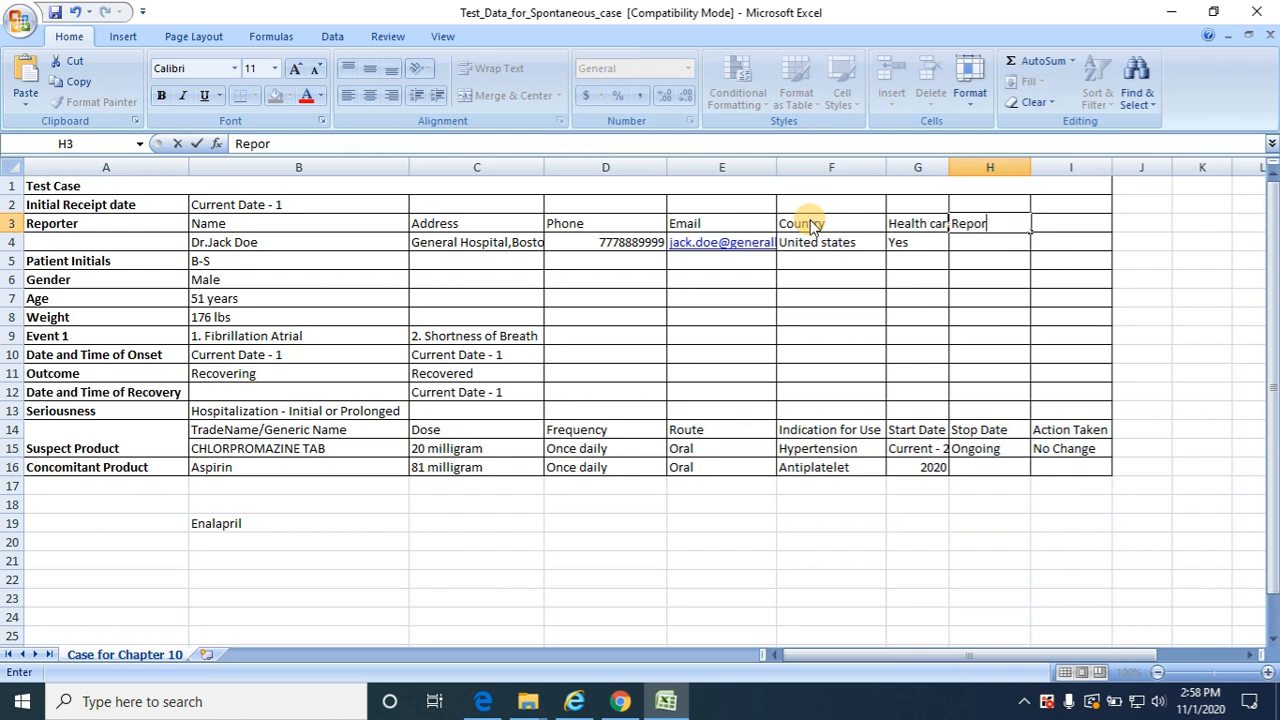
{"action": "type", "text": "ter Type"}
{"action": "key", "text": "Return"}
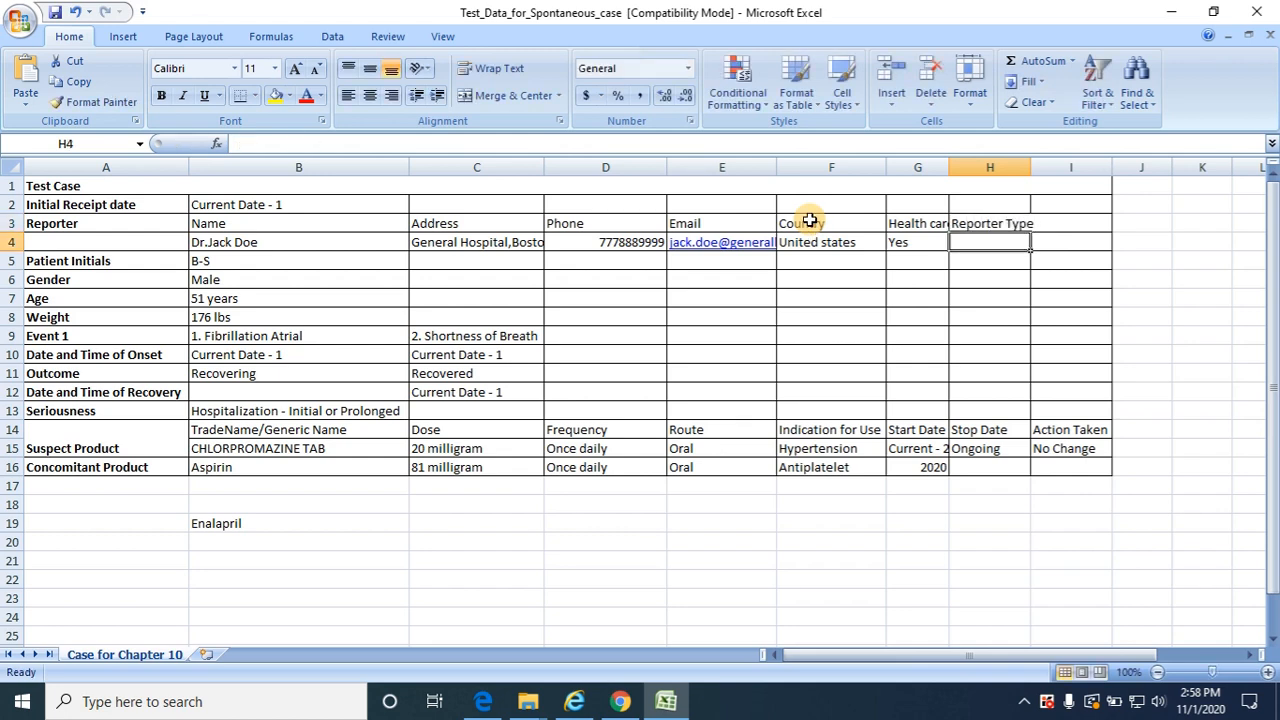
{"action": "type", "text": "Physician"}
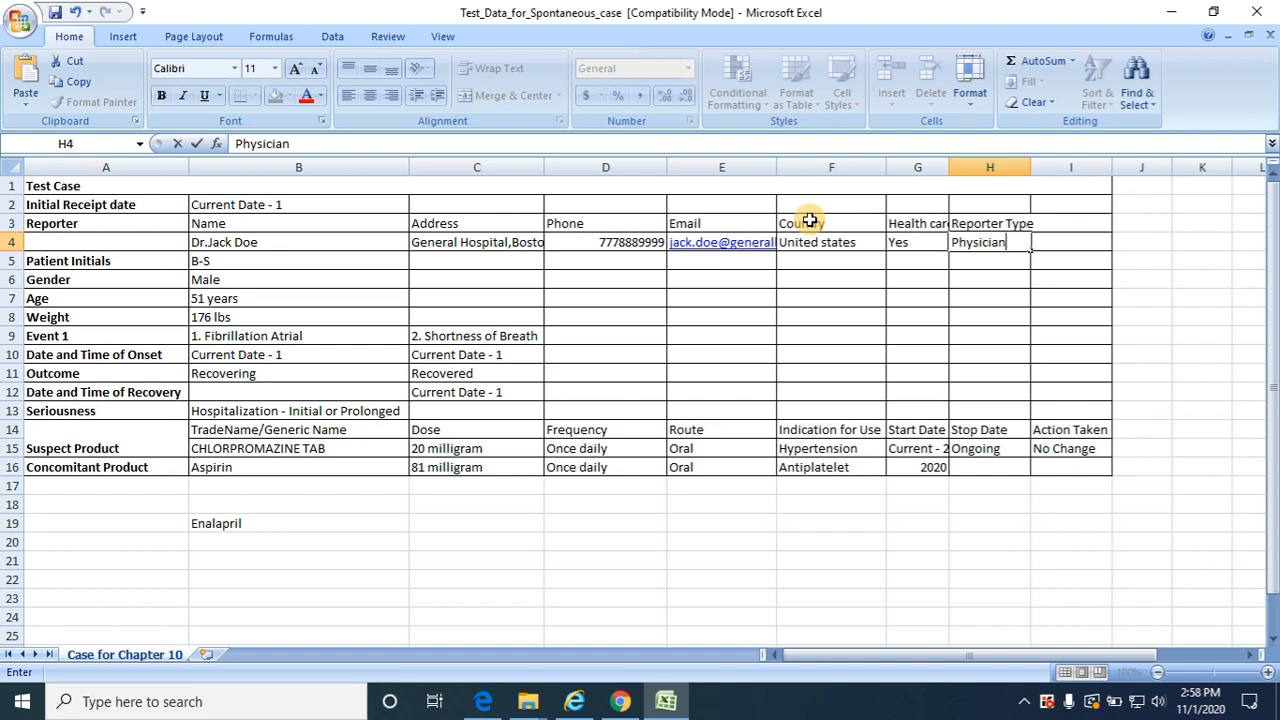
{"action": "key", "text": "Tab"}
Open the patient section of the Argus case form and enter the patient's initials copied from the Excel test data
{"action": "key", "text": "alt+Tab"}
{"action": "left_click", "coordinate": [810, 225]}
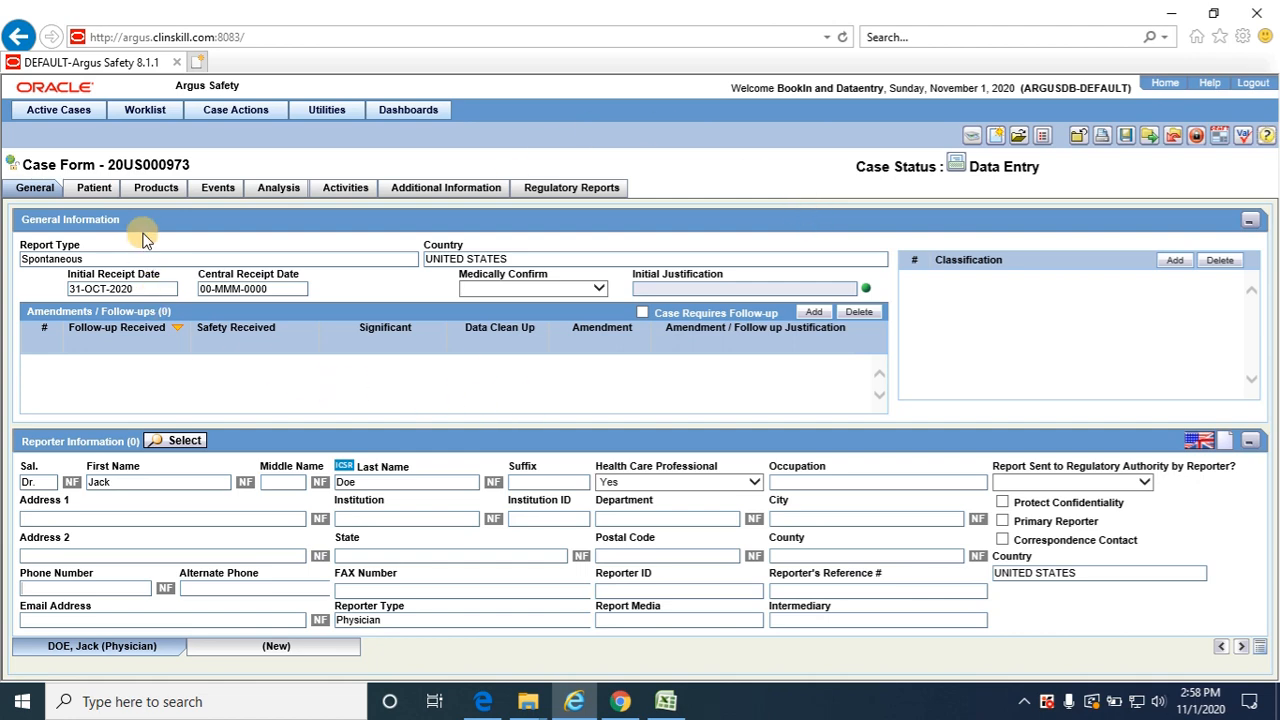
{"action": "left_click", "coordinate": [100, 191]}
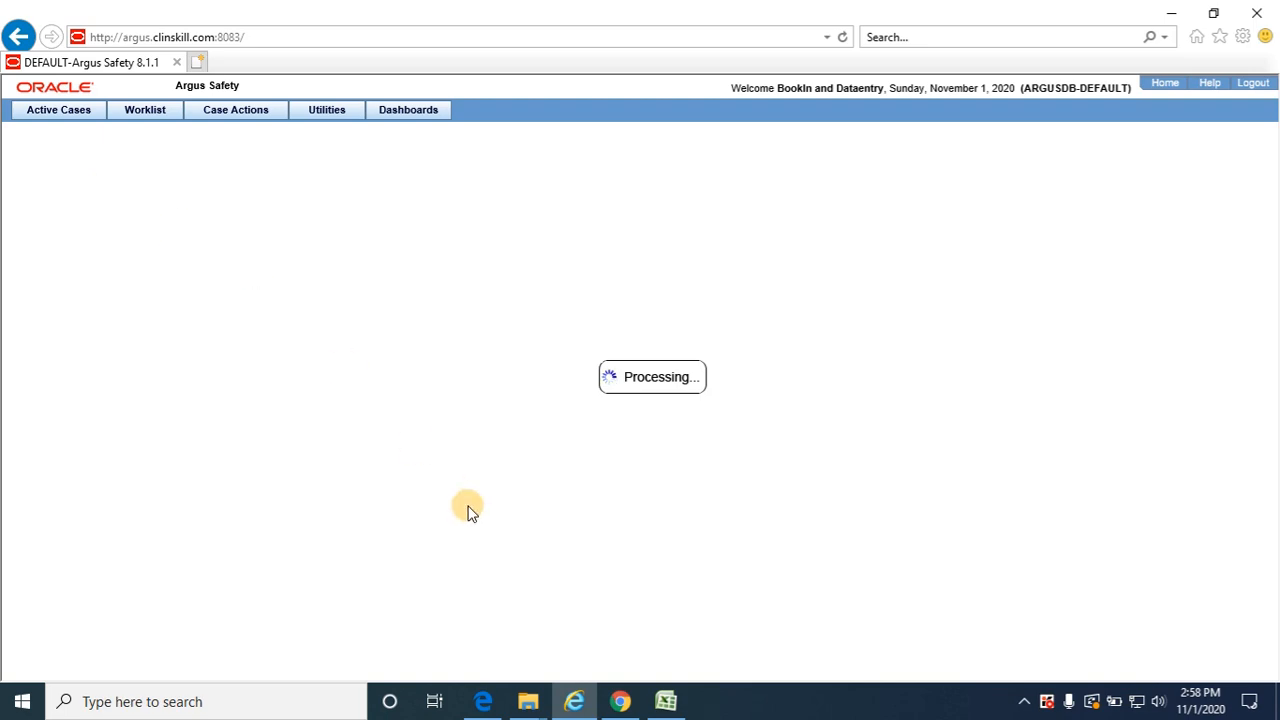
{"action": "key", "text": "alt+Tab"}
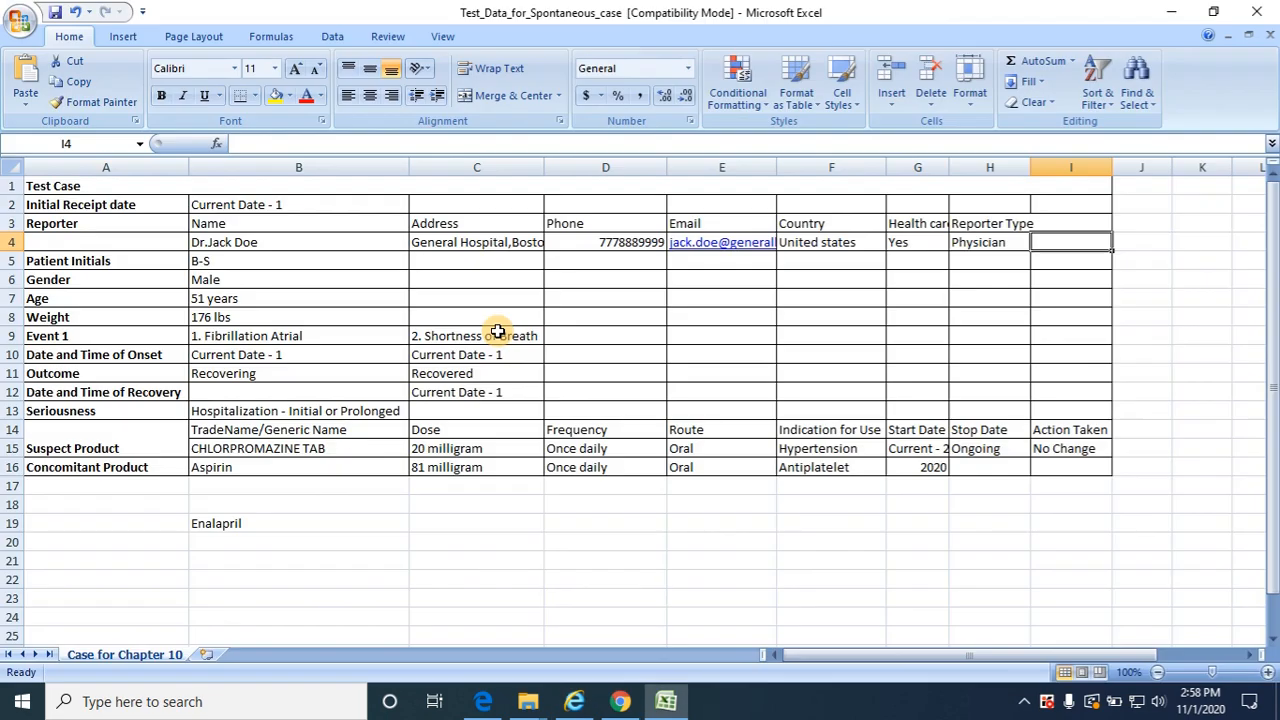
{"action": "left_click", "coordinate": [205, 258]}
{"action": "double_click", "coordinate": [216, 261]}
{"action": "key", "text": "shift+Left"}
{"action": "key", "text": "shift+Left"}
{"action": "key", "text": "shift+Left"}
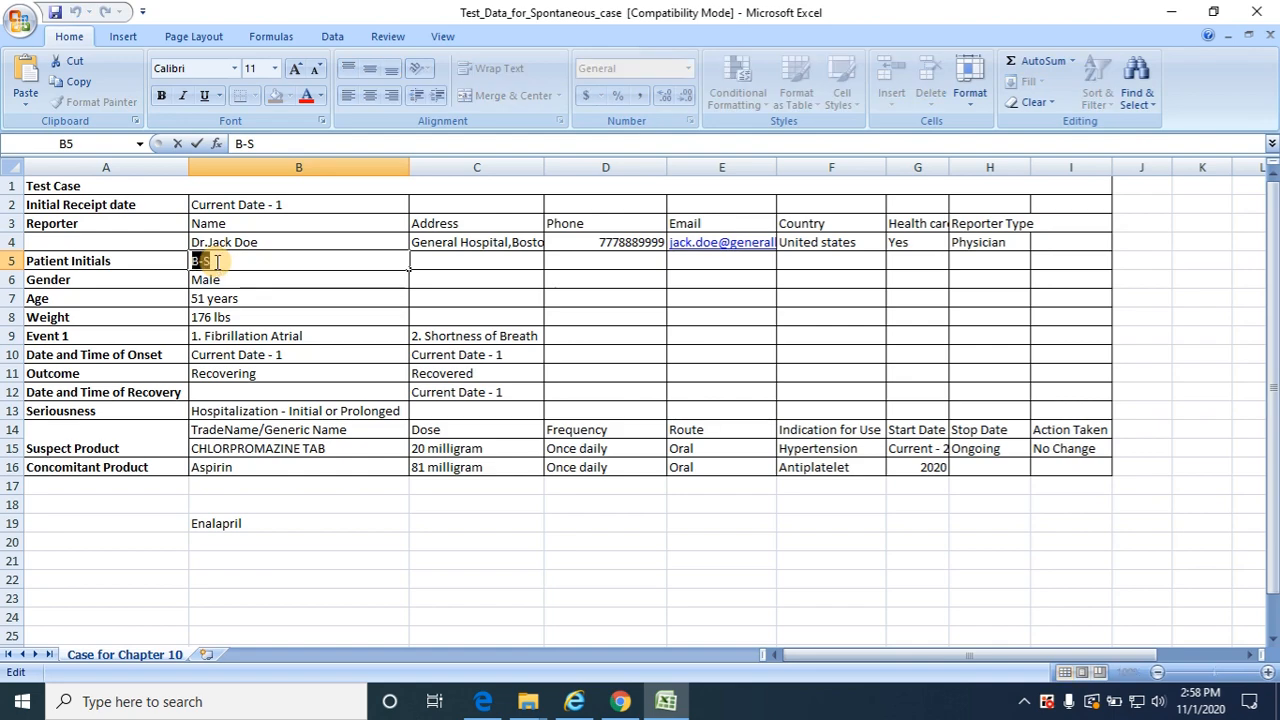
{"action": "key", "text": "ctrl+c"}
{"action": "key", "text": "alt+Tab"}
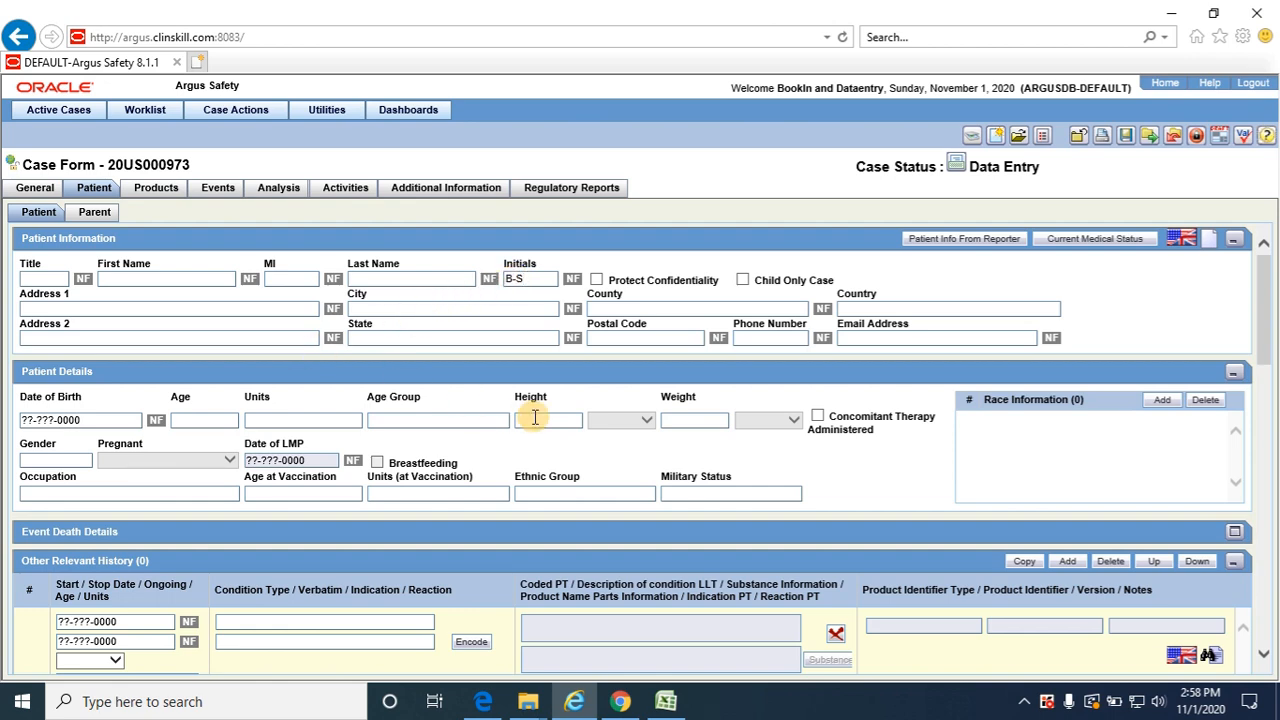
Check the patient's gender in the Excel test data and enter it as Male in the Argus patient details
{"action": "key", "text": "alt+Tab"}
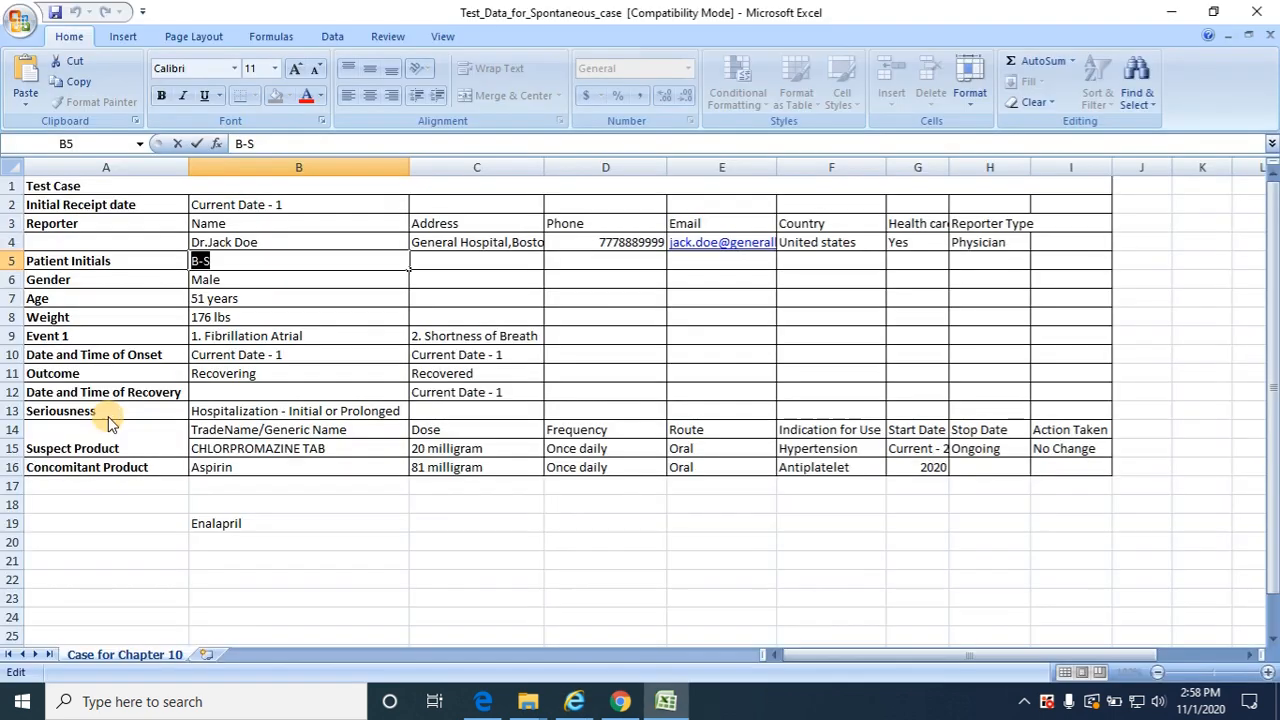
{"action": "key", "text": "ctrl+c"}
{"action": "key", "text": "alt+Tab"}
{"action": "key", "text": "ctrl+v"}
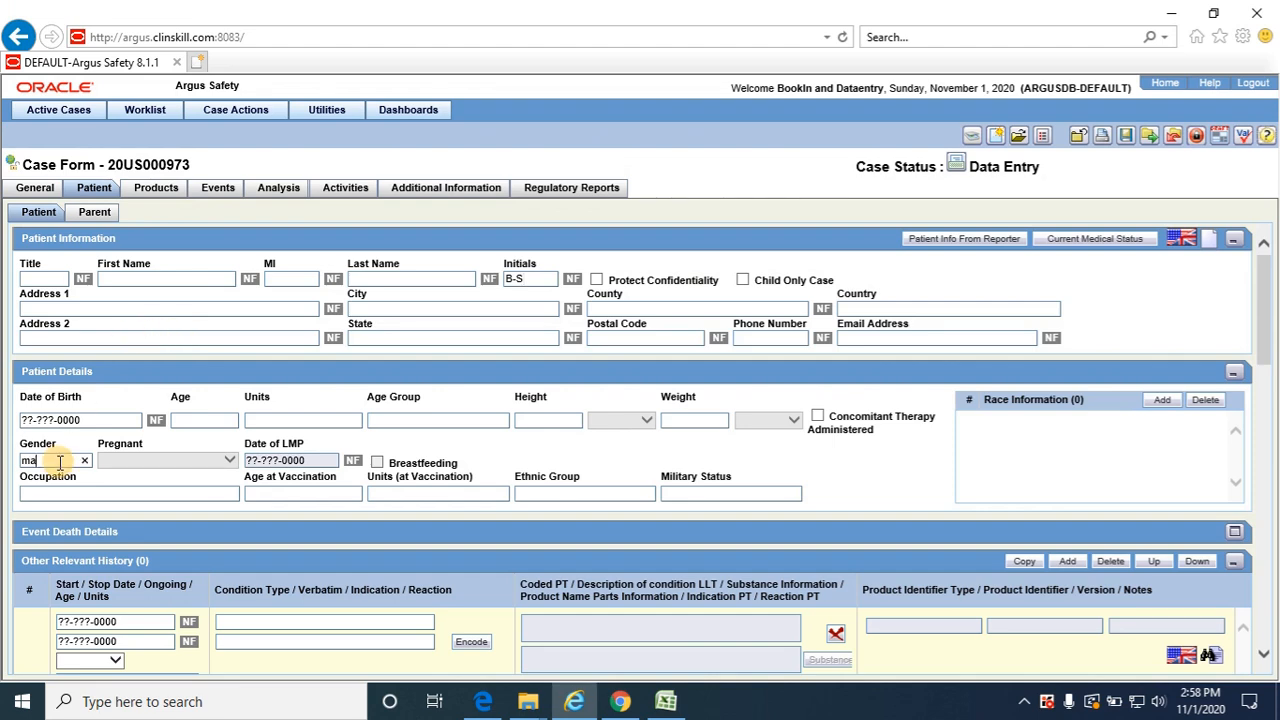
Look up the patient's age in the Excel test data and set it to 51 Years in the Argus patient details
{"action": "key", "text": "alt+Tab"}
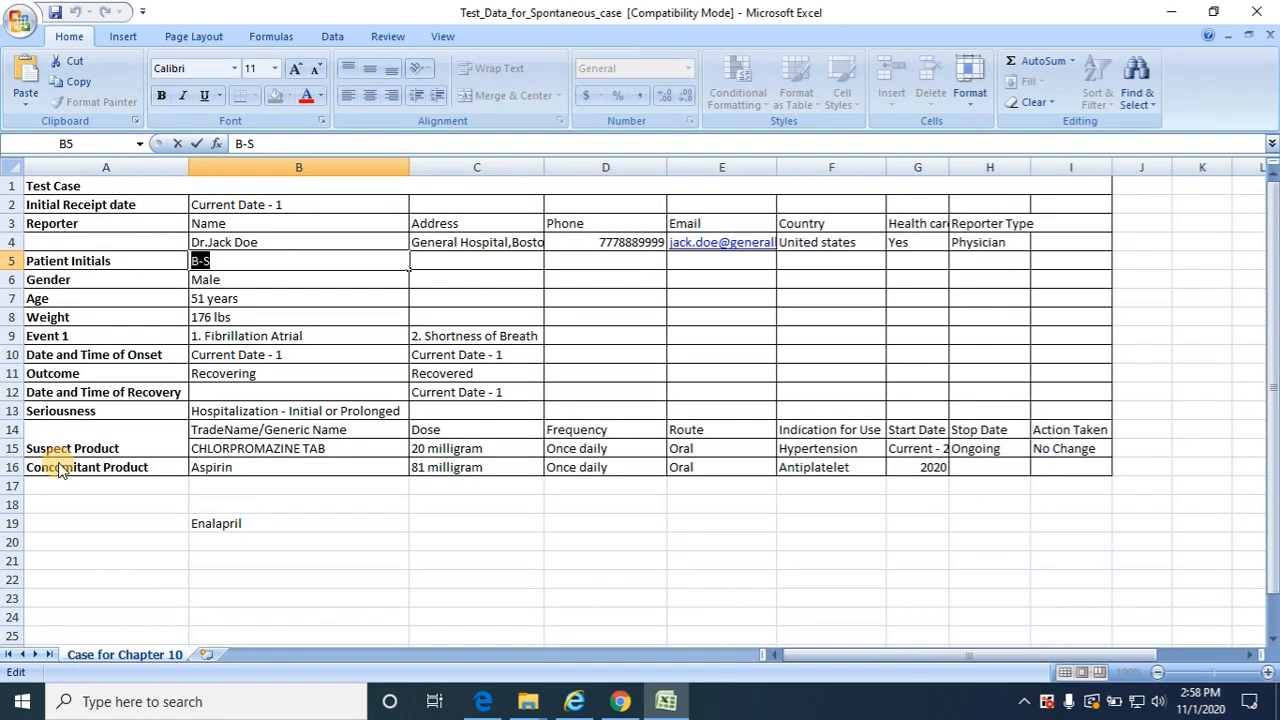
{"action": "left_click", "coordinate": [267, 291]}
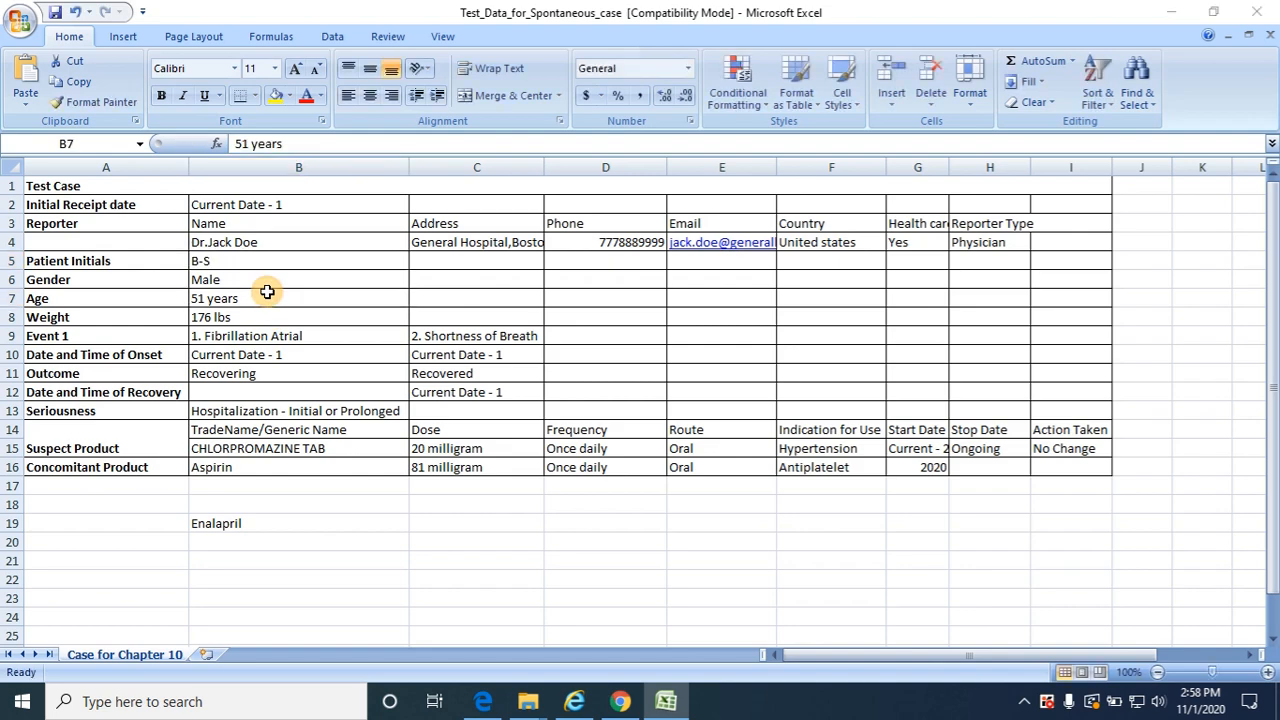
{"action": "key", "text": "alt+Tab"}
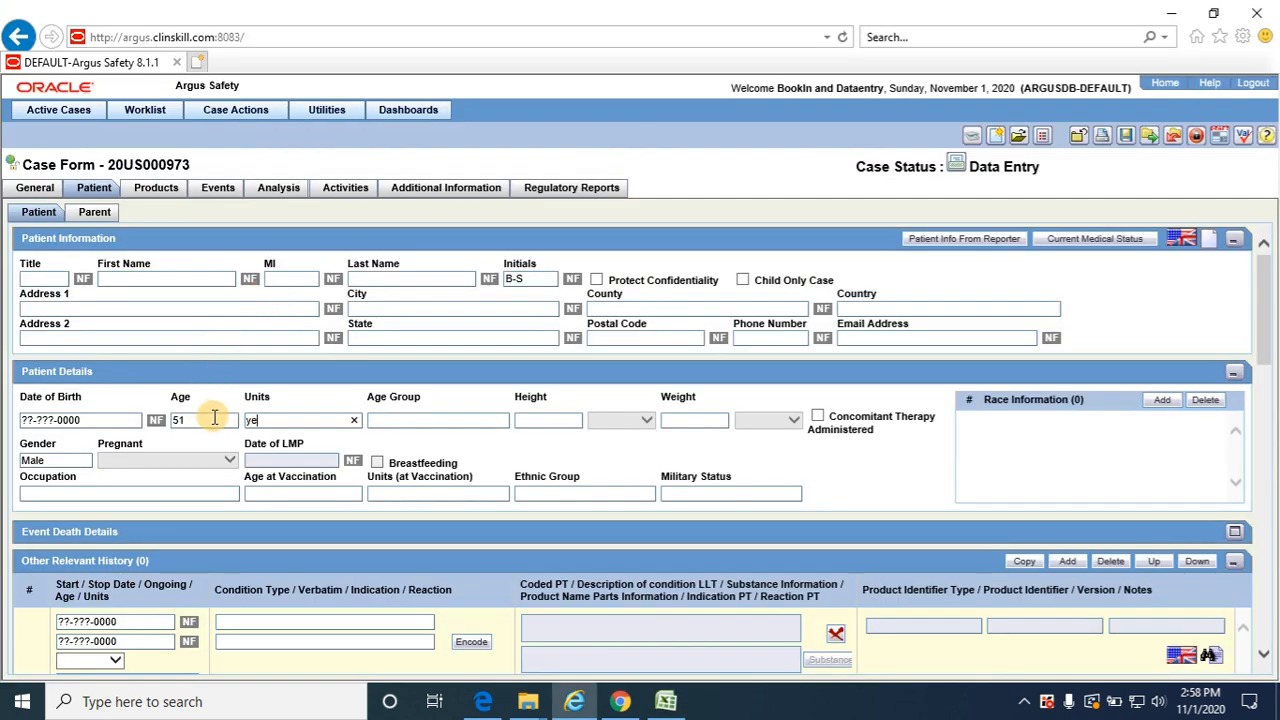
{"action": "key", "text": "alt+Tab"}
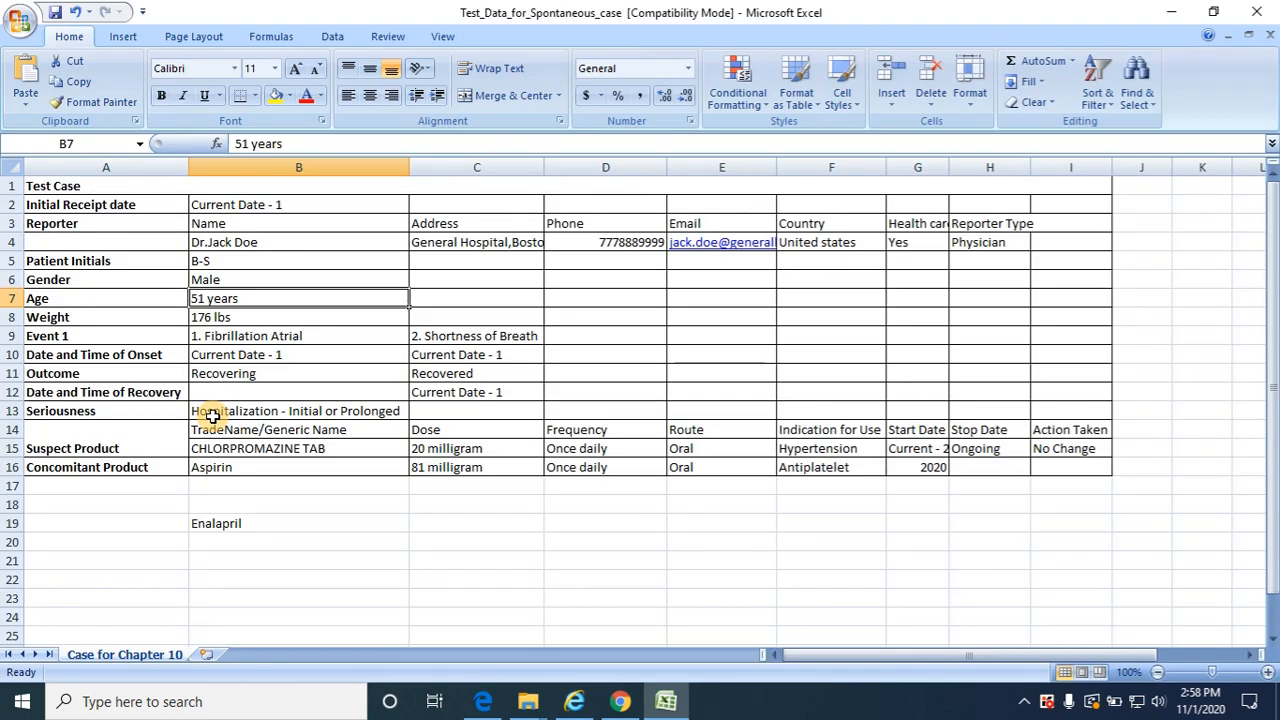
{"action": "key", "text": "alt+Tab"}
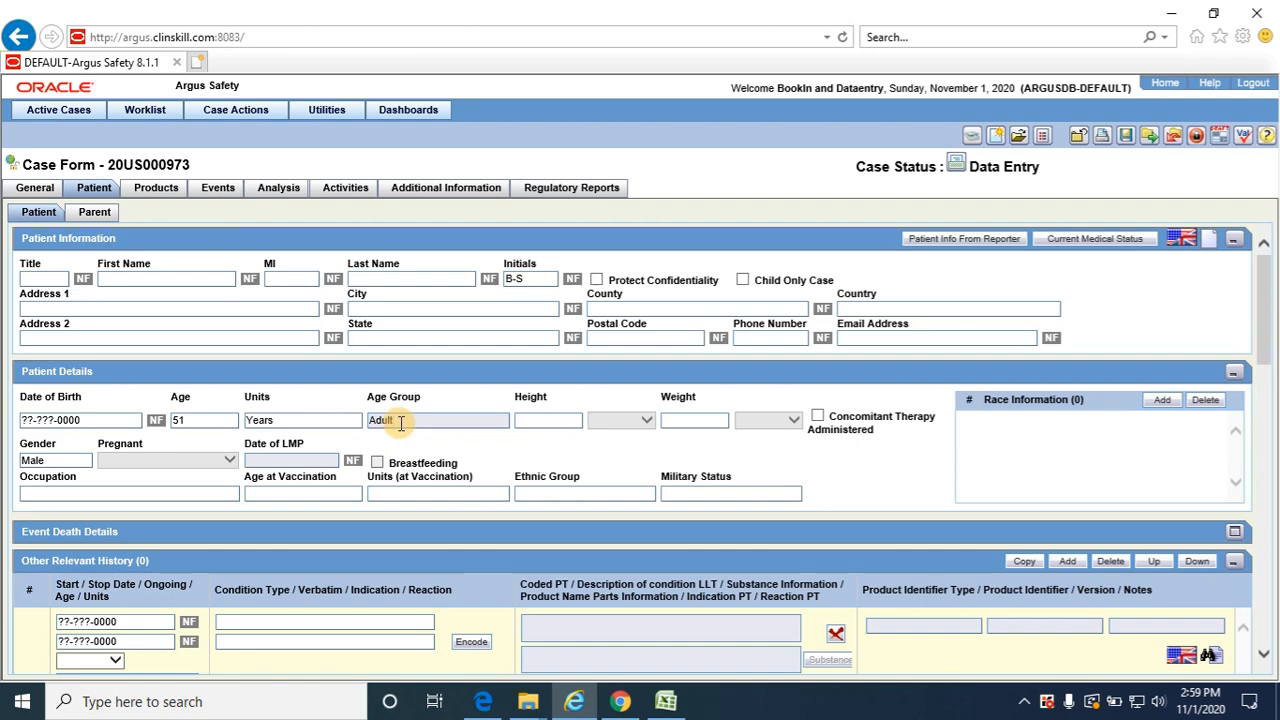
Enter the patient's weight from the Excel test data as 176 and switch the weight unit to lbs
{"action": "key", "text": "alt+Tab"}
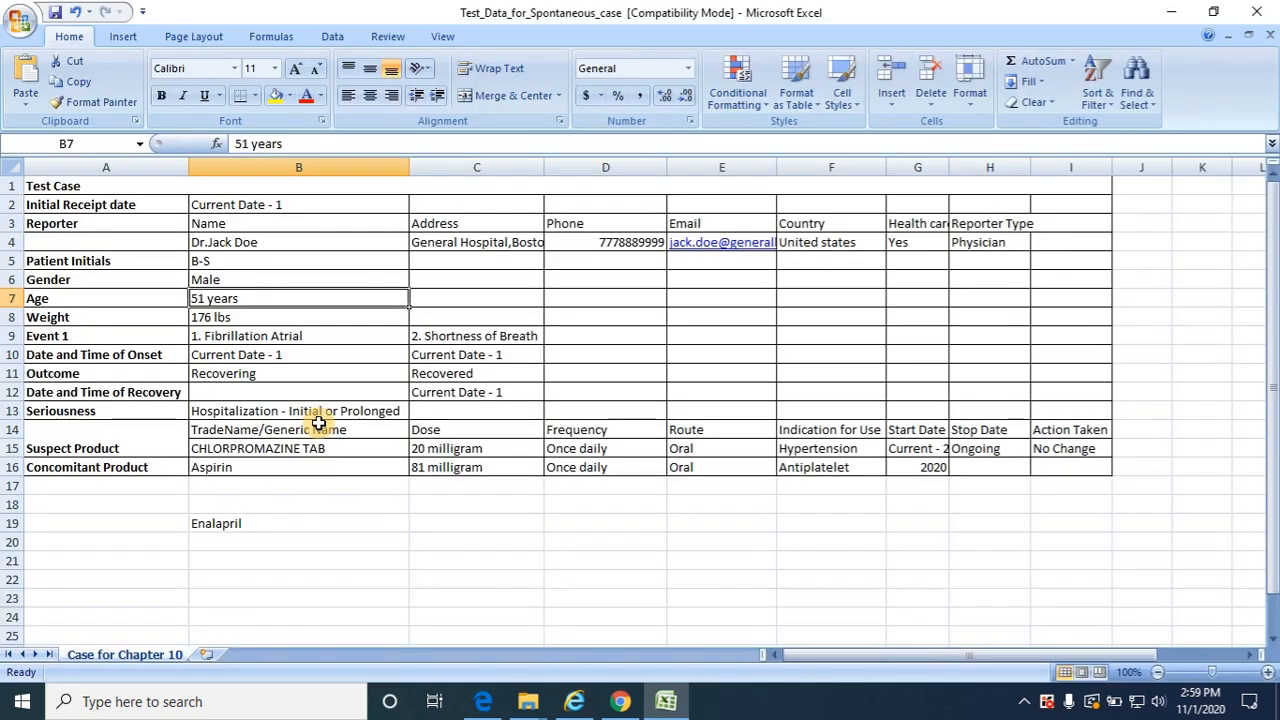
{"action": "key", "text": "alt+Tab"}
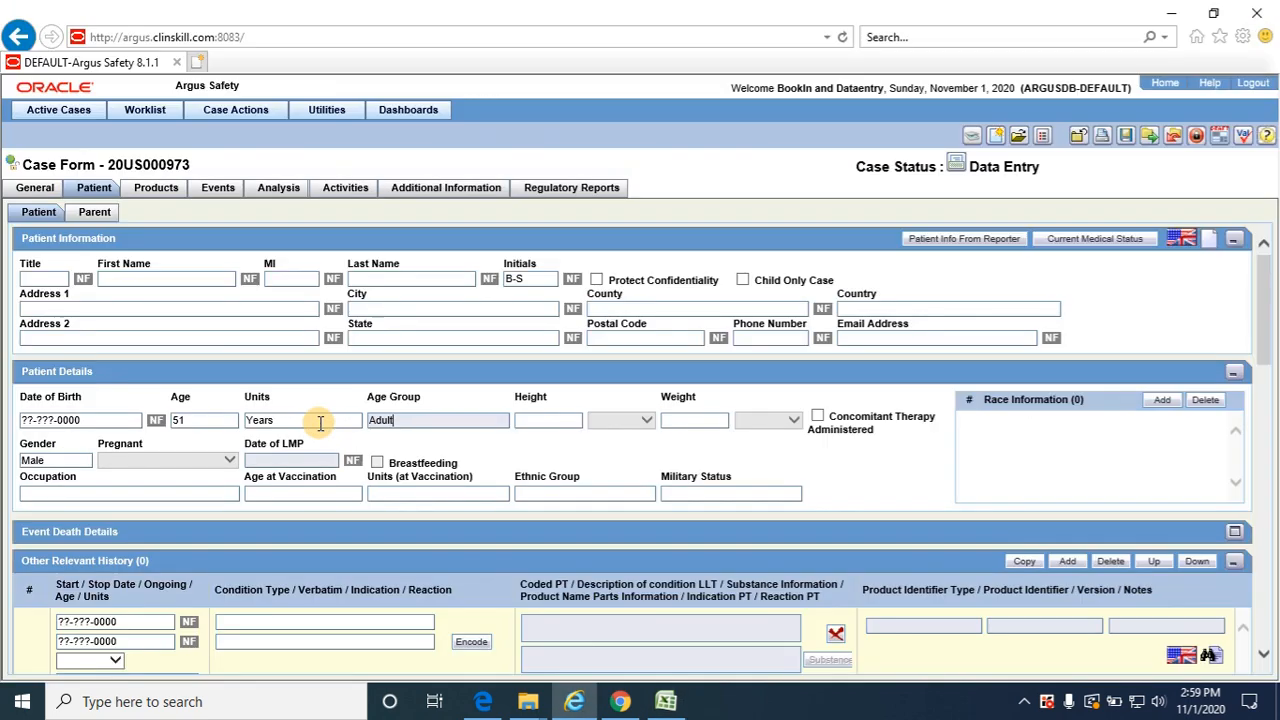
{"action": "left_click", "coordinate": [701, 420]}
{"action": "type", "text": "176"}
{"action": "key", "text": "Tab"}
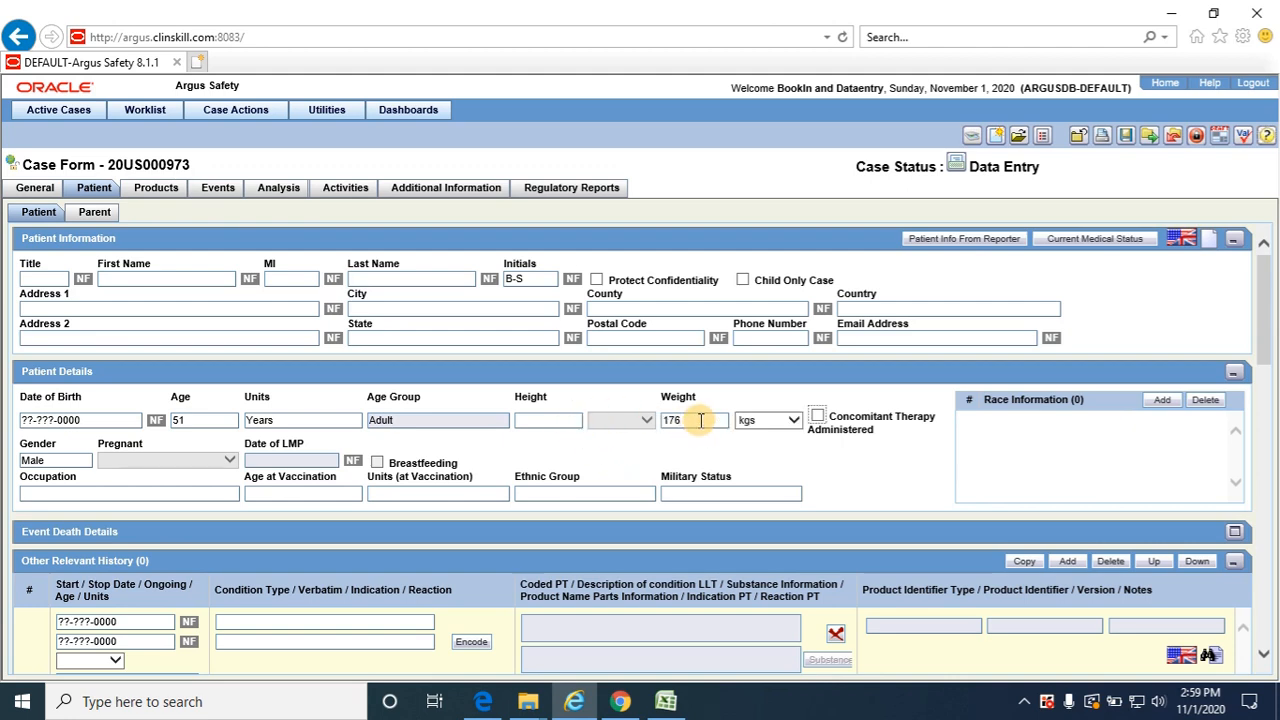
{"action": "left_click", "coordinate": [793, 421]}
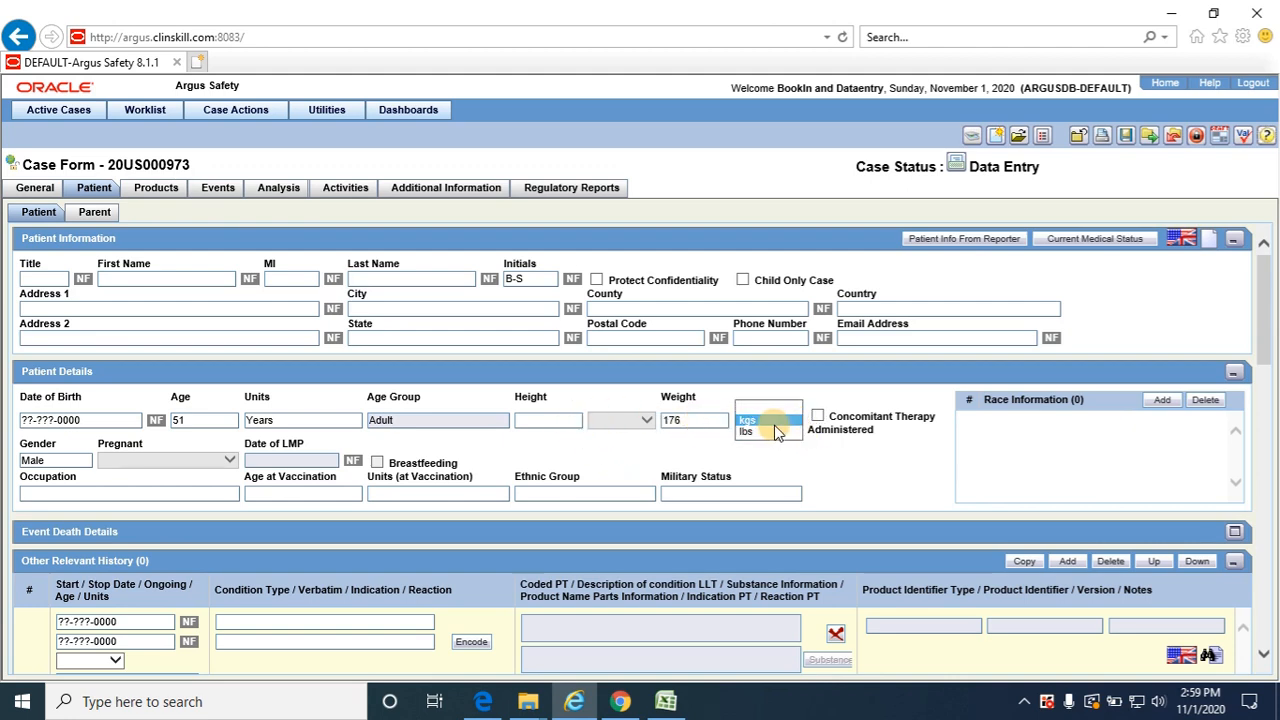
{"action": "left_click", "coordinate": [770, 431]}
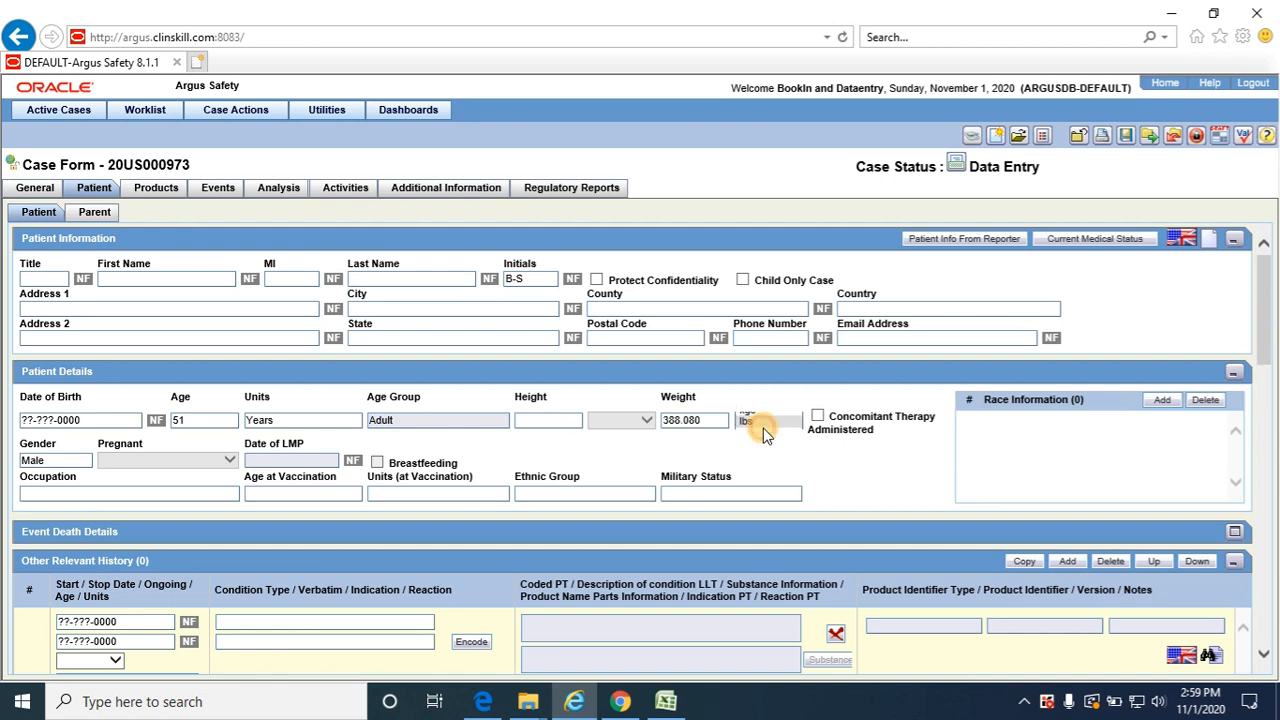
Re-enter the weight as 176 with lbs as the unit and check it against the Excel test data
{"action": "left_click", "coordinate": [709, 420]}
{"action": "double_click", "coordinate": [709, 420]}
{"action": "type", "text": "176"}
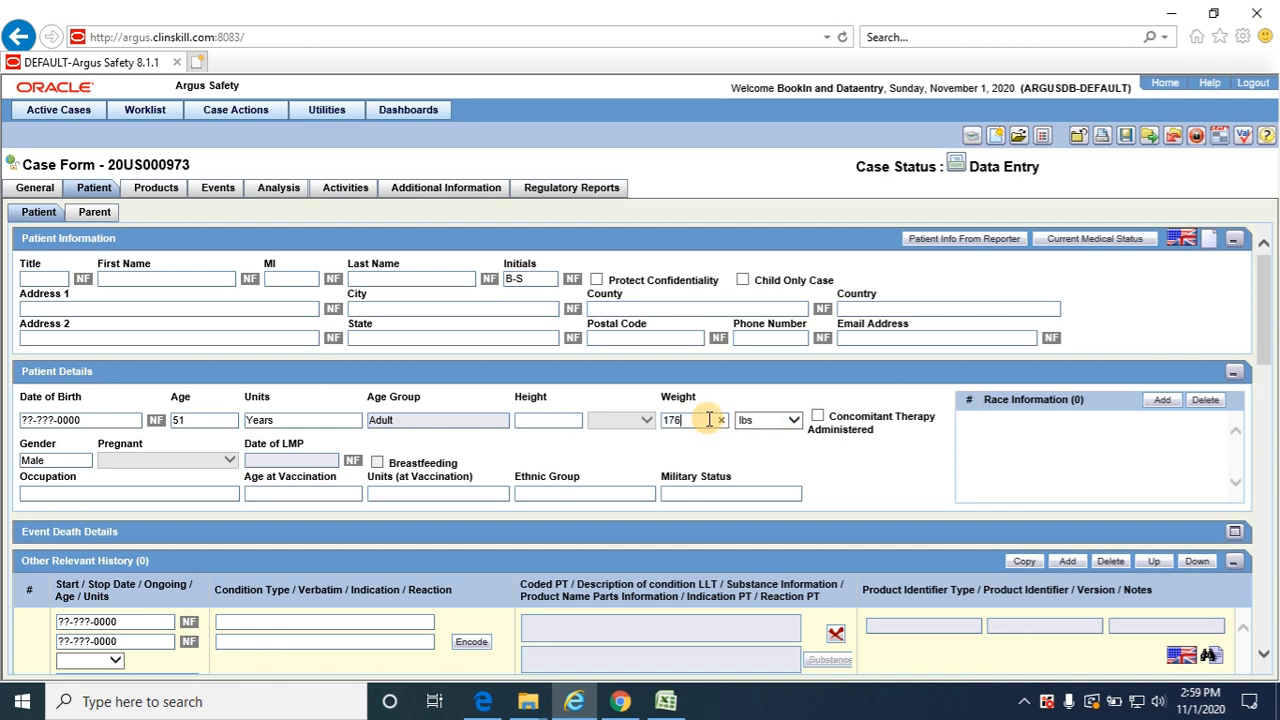
{"action": "key", "text": "Tab"}
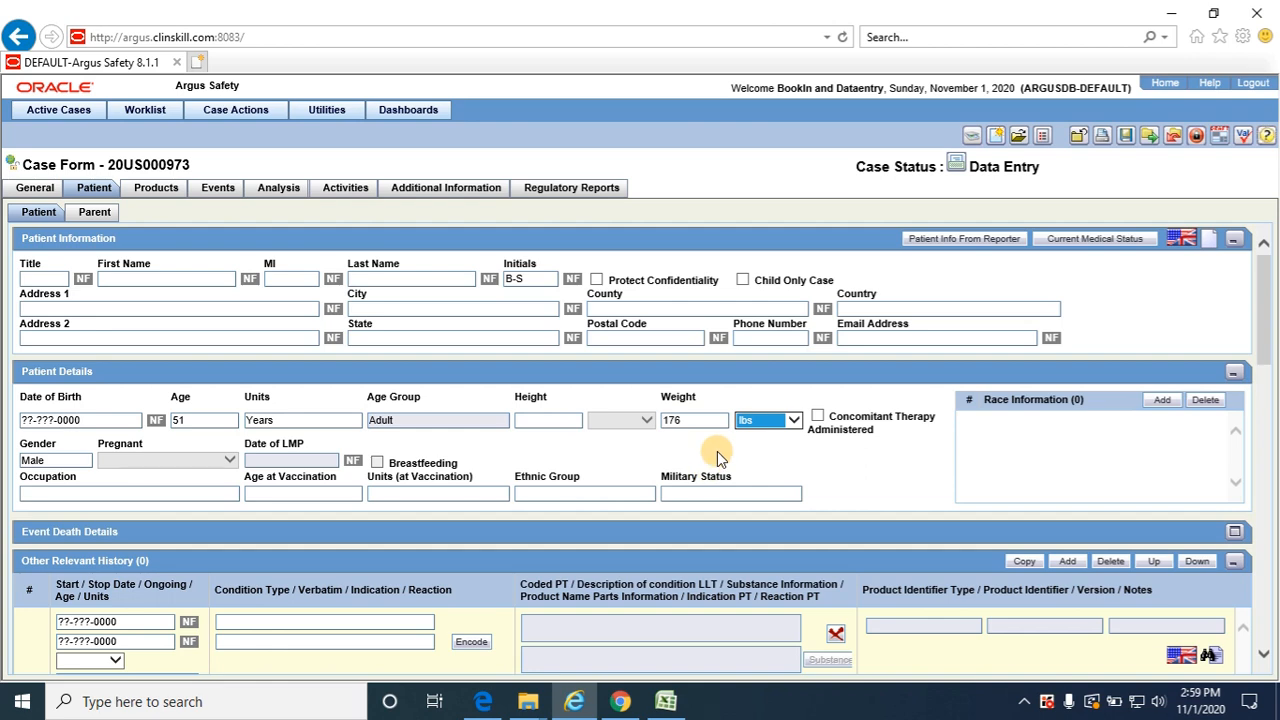
{"action": "key", "text": "alt+Tab"}
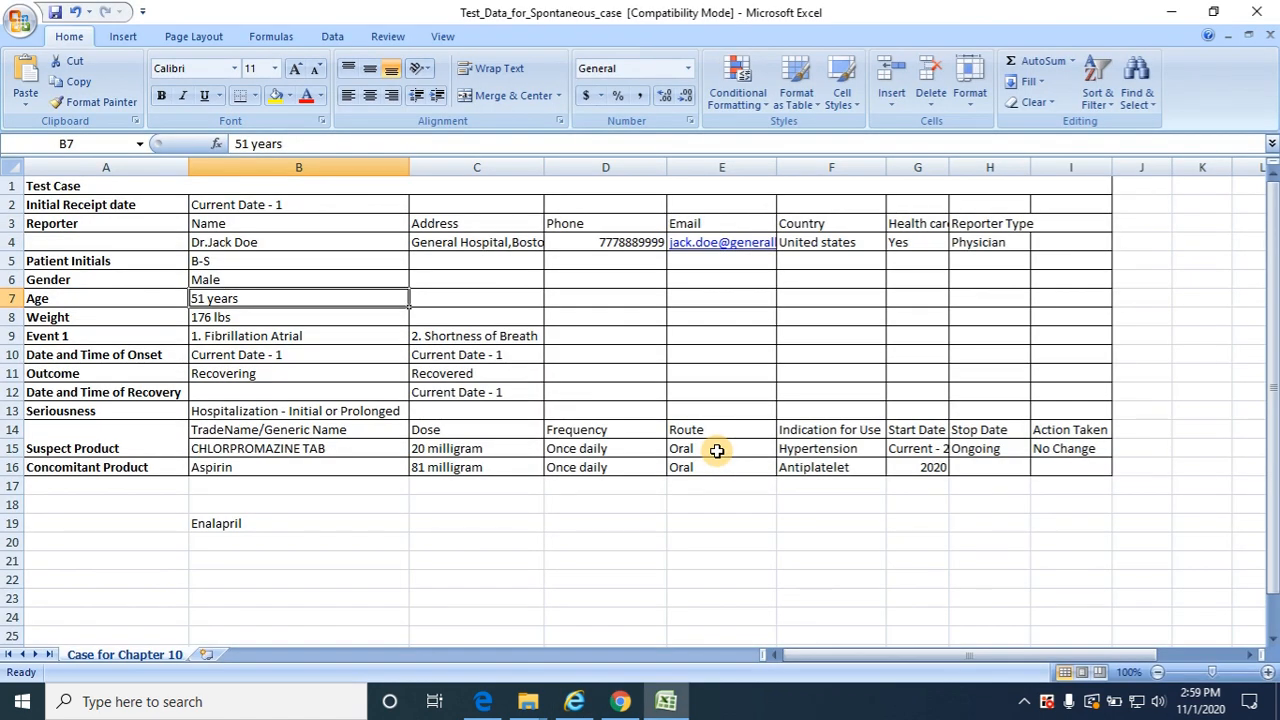
{"action": "left_click", "coordinate": [289, 316]}
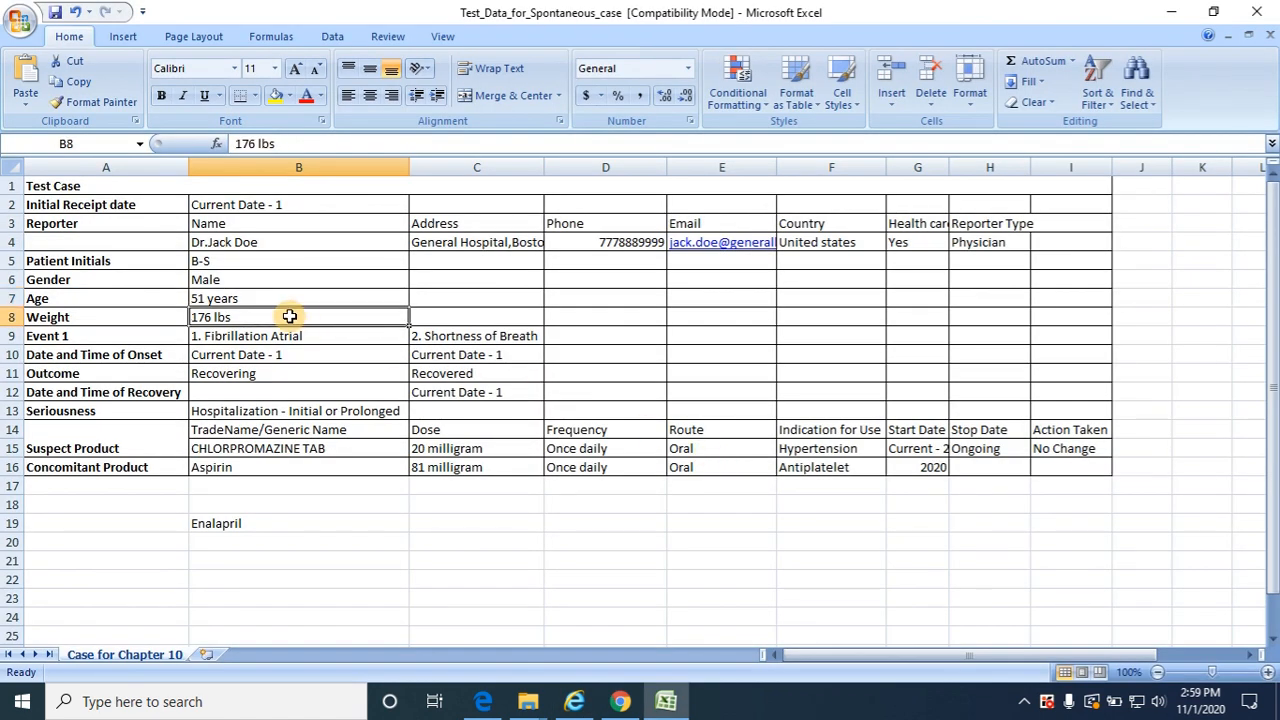
{"action": "key", "text": "alt+Tab"}
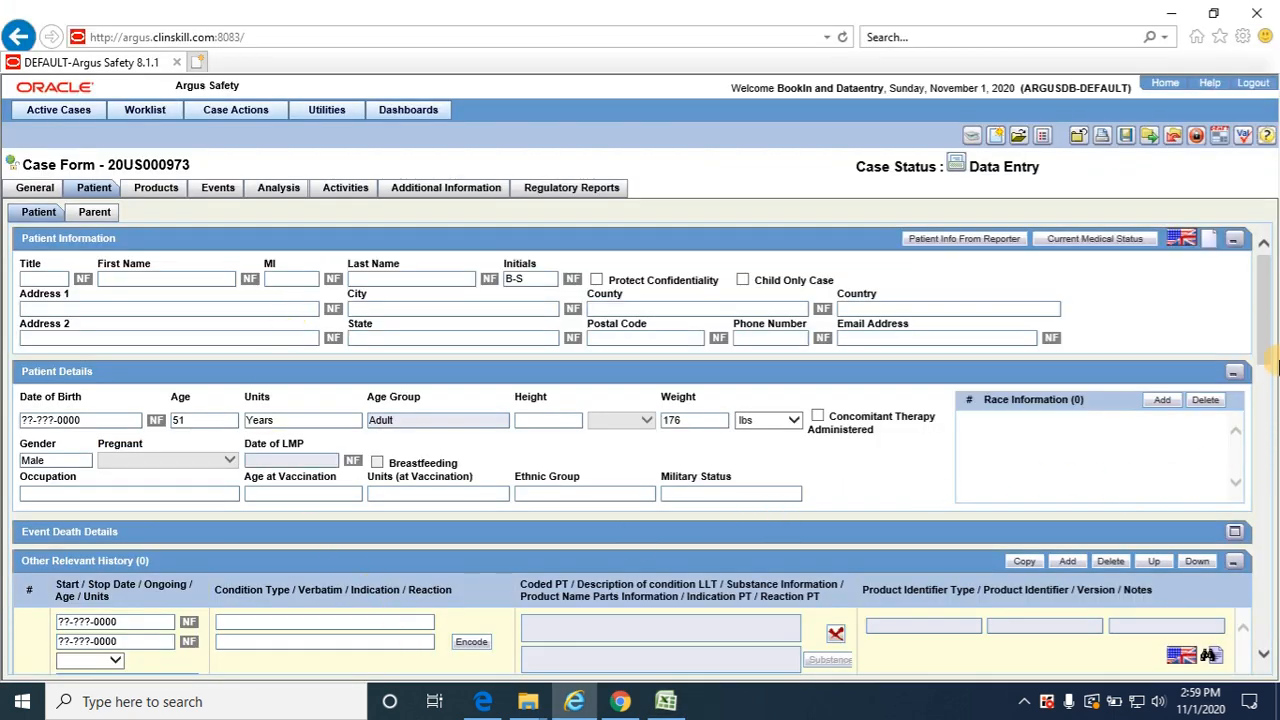
Open the case's product section and compare the CHLORPROMAZINE TAB details with the Excel test data
{"action": "left_click_drag", "start_coordinate": [1261, 320], "coordinate": [1263, 292]}
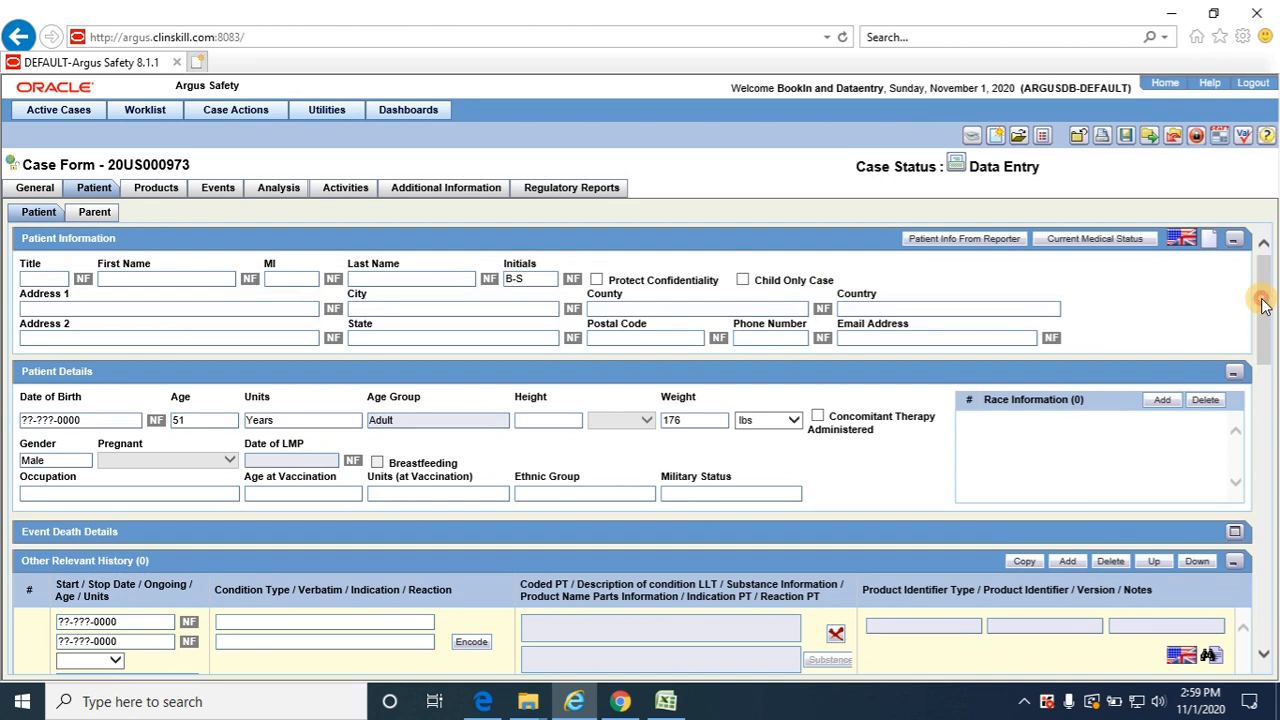
{"action": "left_click", "coordinate": [155, 190]}
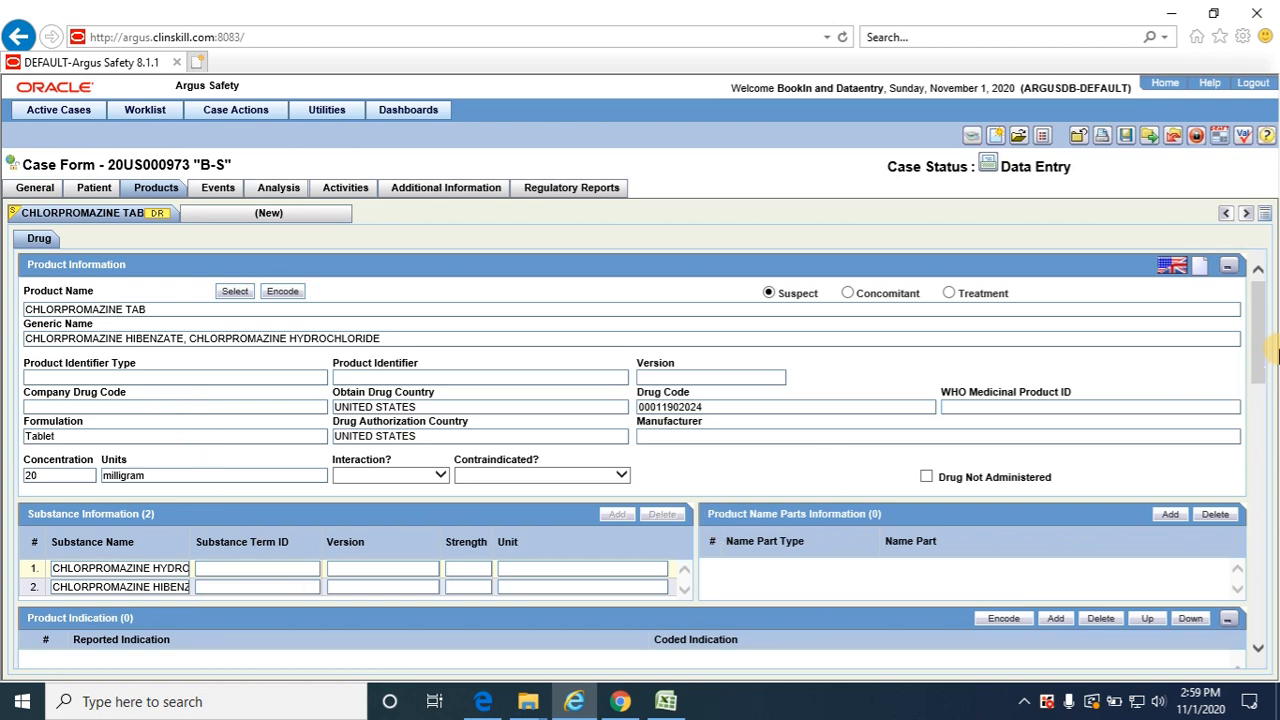
{"action": "key", "text": "alt+Tab"}
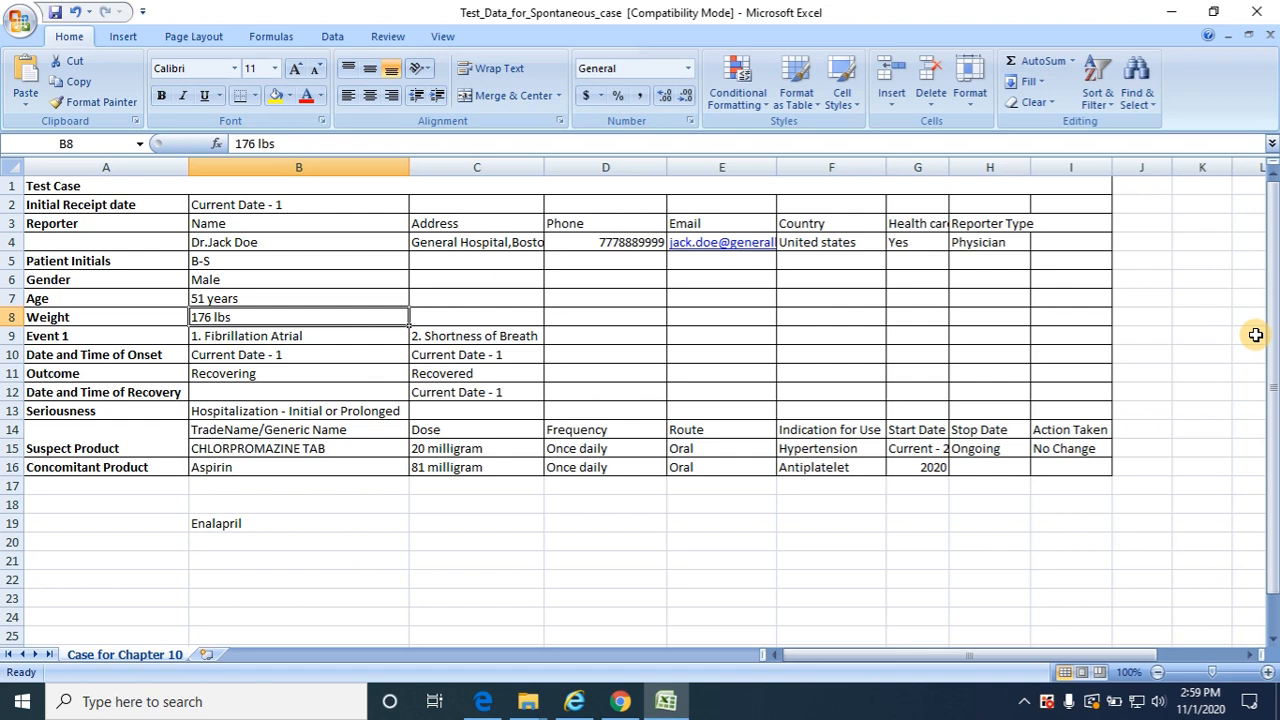
{"action": "key", "text": "alt+Tab"}
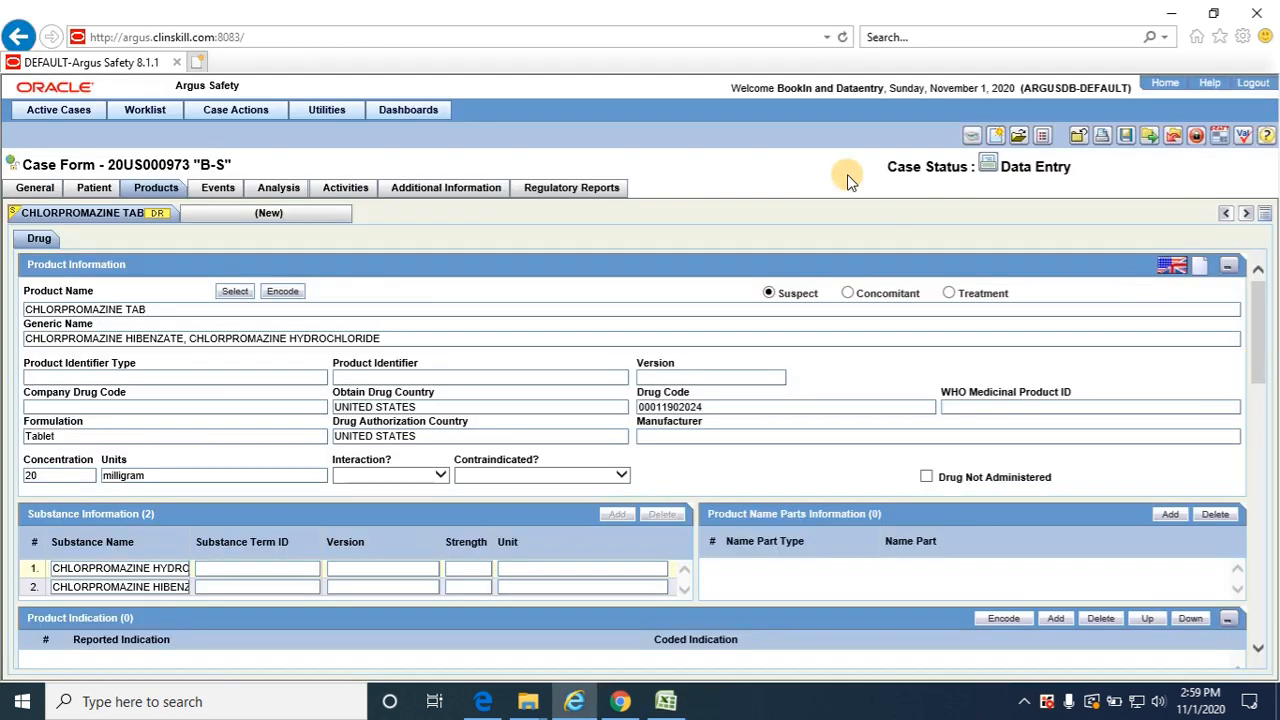
Open the case's atrial fibrillation event and set its onset date to 31-OCT-2020, following the Excel test data
{"action": "left_click", "coordinate": [220, 188]}
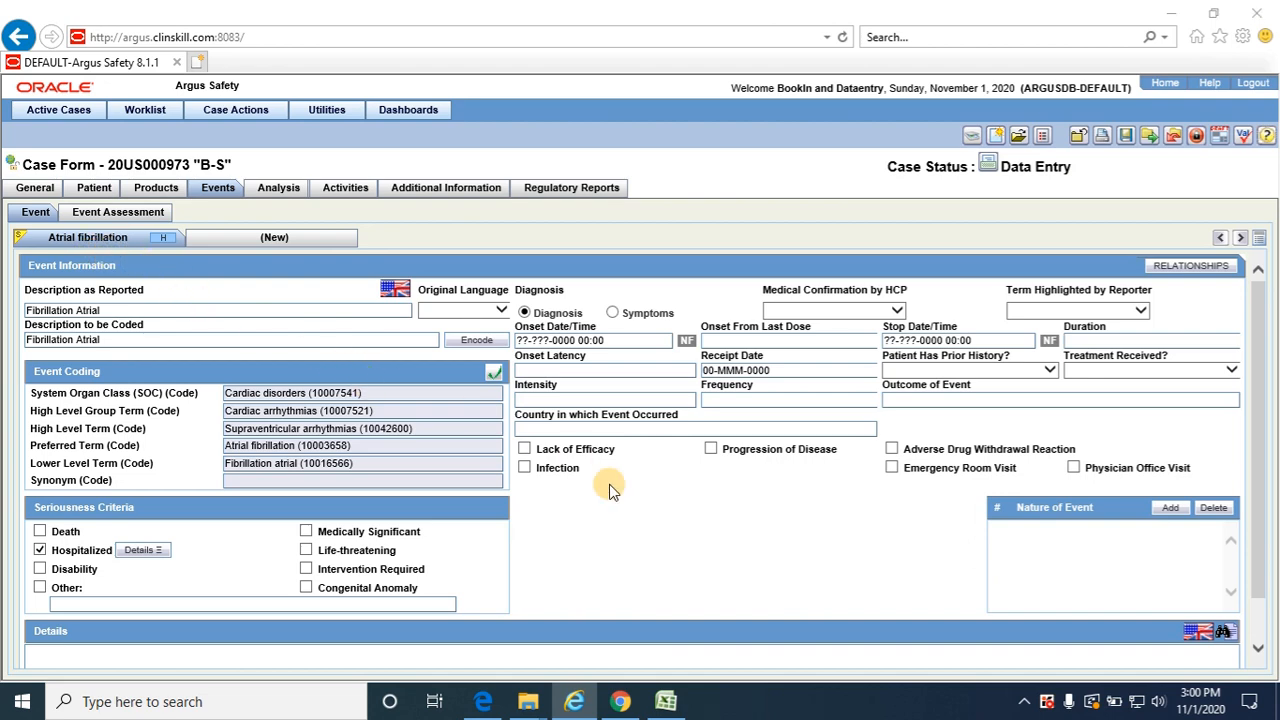
{"action": "key", "text": "alt+Tab"}
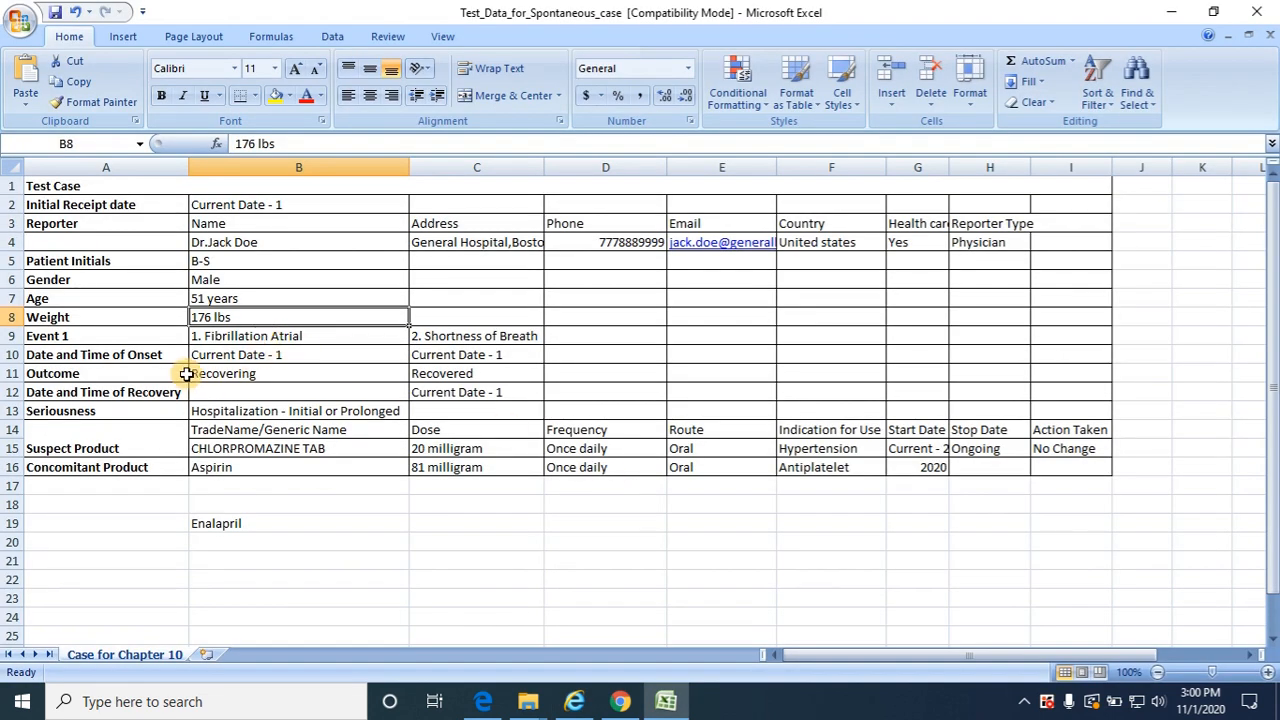
{"action": "key", "text": "alt+Tab"}
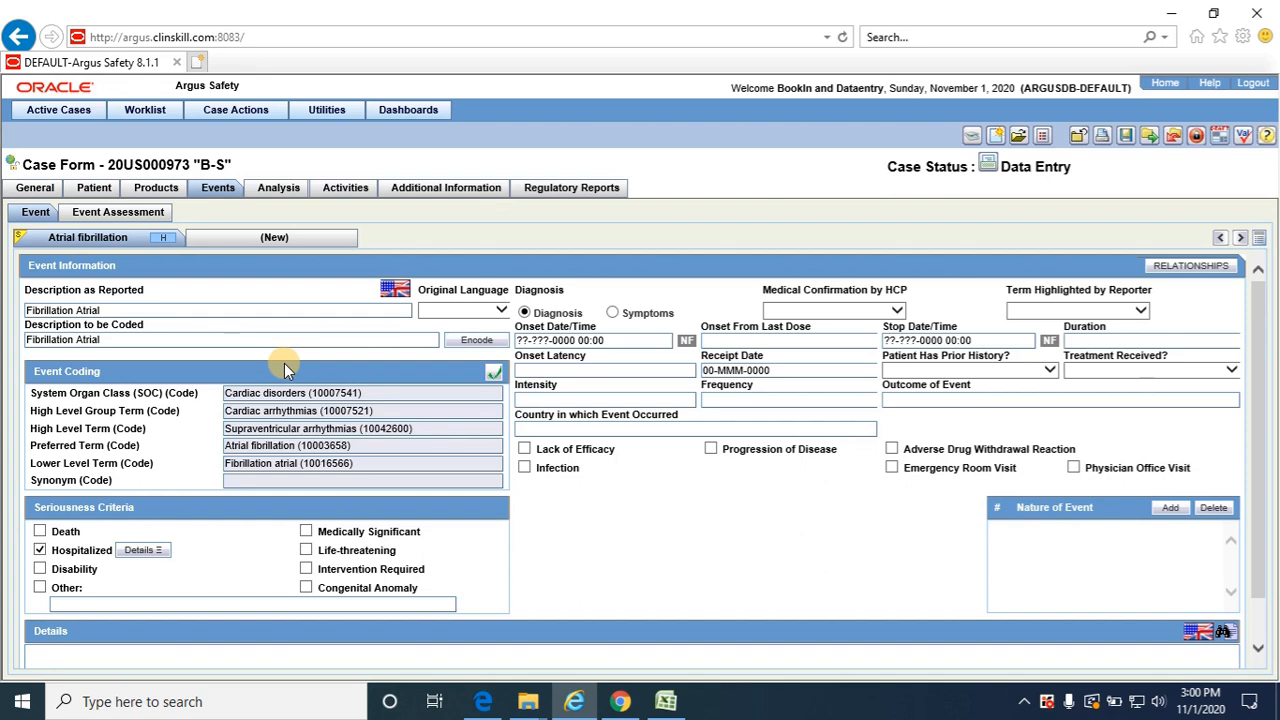
{"action": "left_click", "coordinate": [614, 340]}
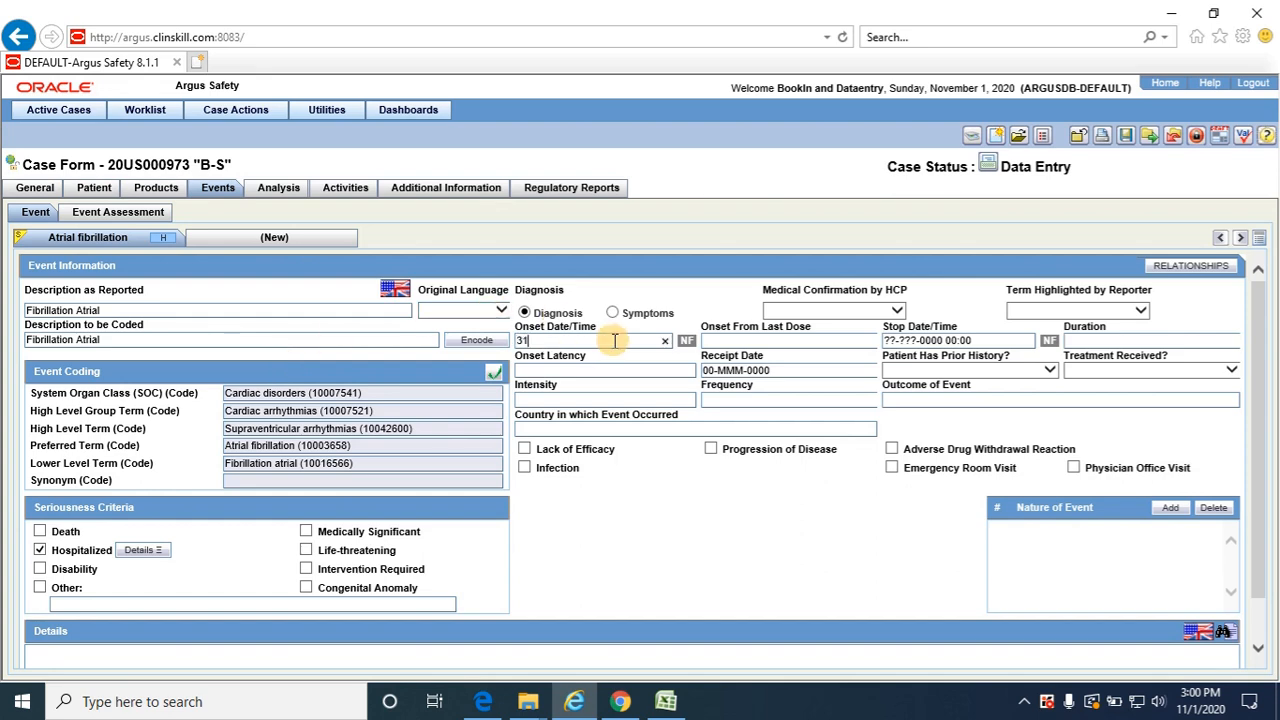
{"action": "type", "text": "311020"}
{"action": "key", "text": "Tab"}
Check the first event's outcome in the Excel test data and try to find Recovering as the Outcome of Event in Argus
{"action": "key", "text": "alt+Tab"}
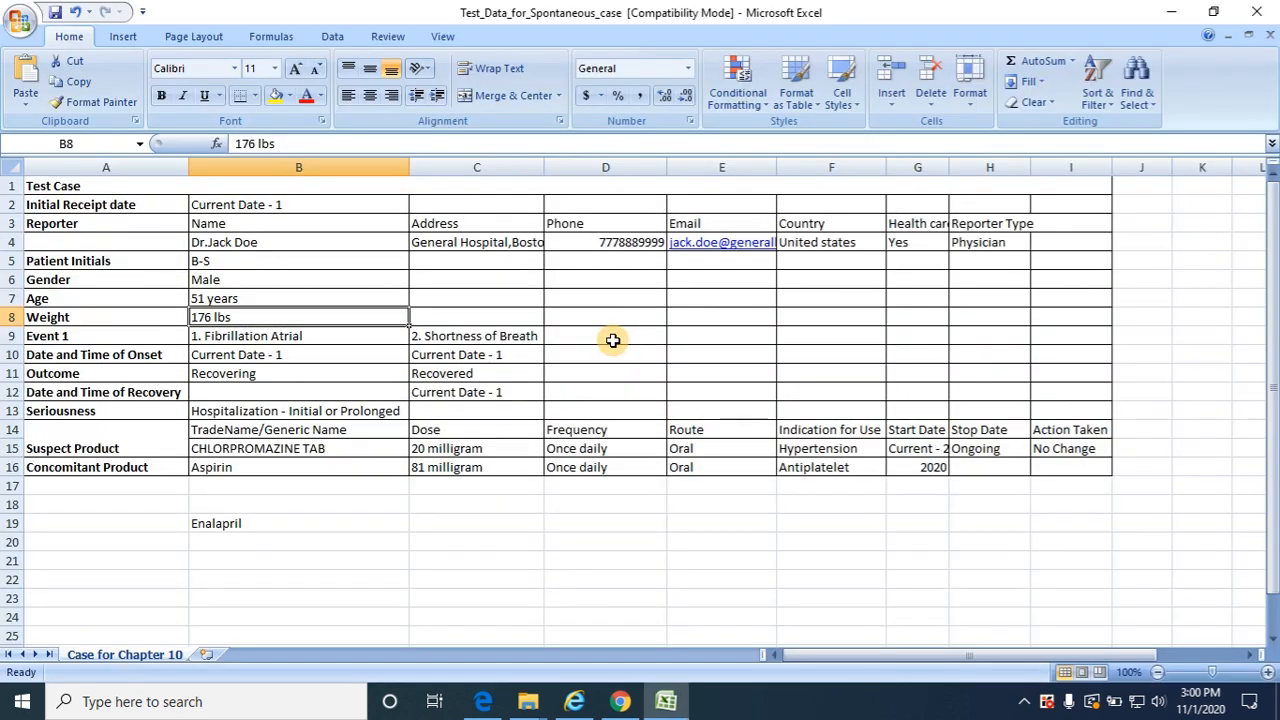
{"action": "key", "text": "alt+Tab"}
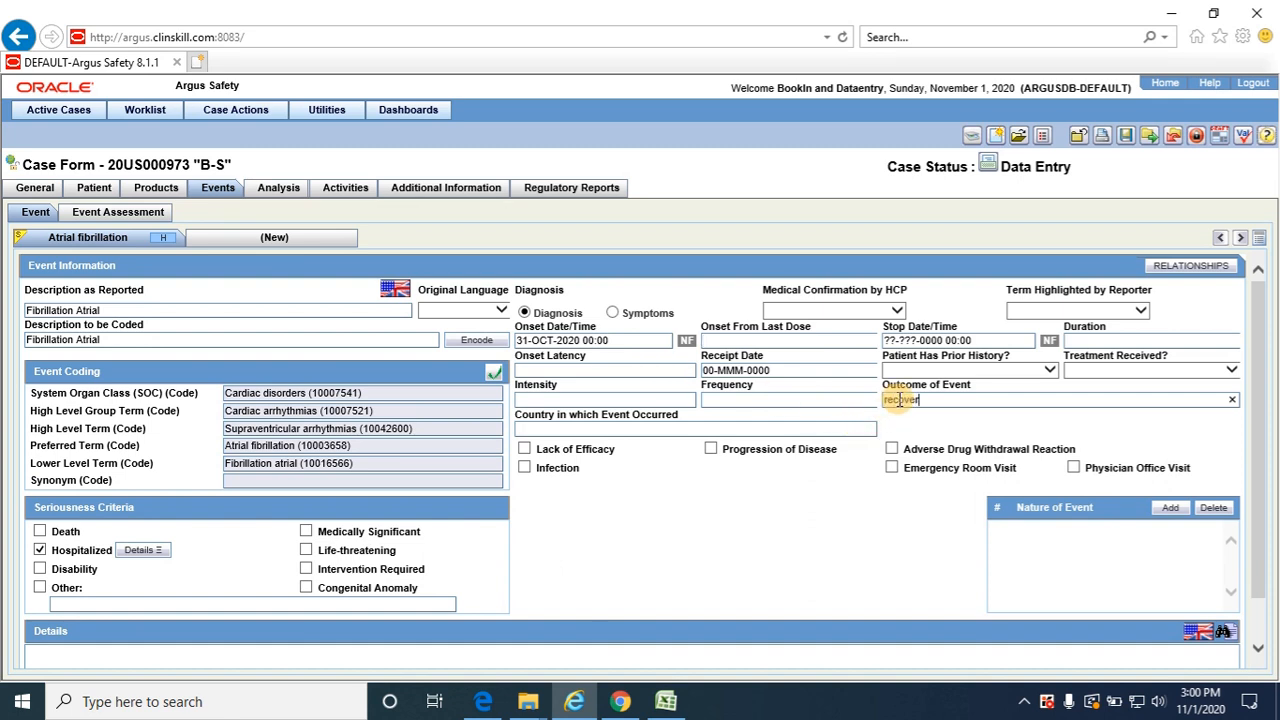
{"action": "key", "text": "Tab"}
{"action": "left_click", "coordinate": [916, 399]}
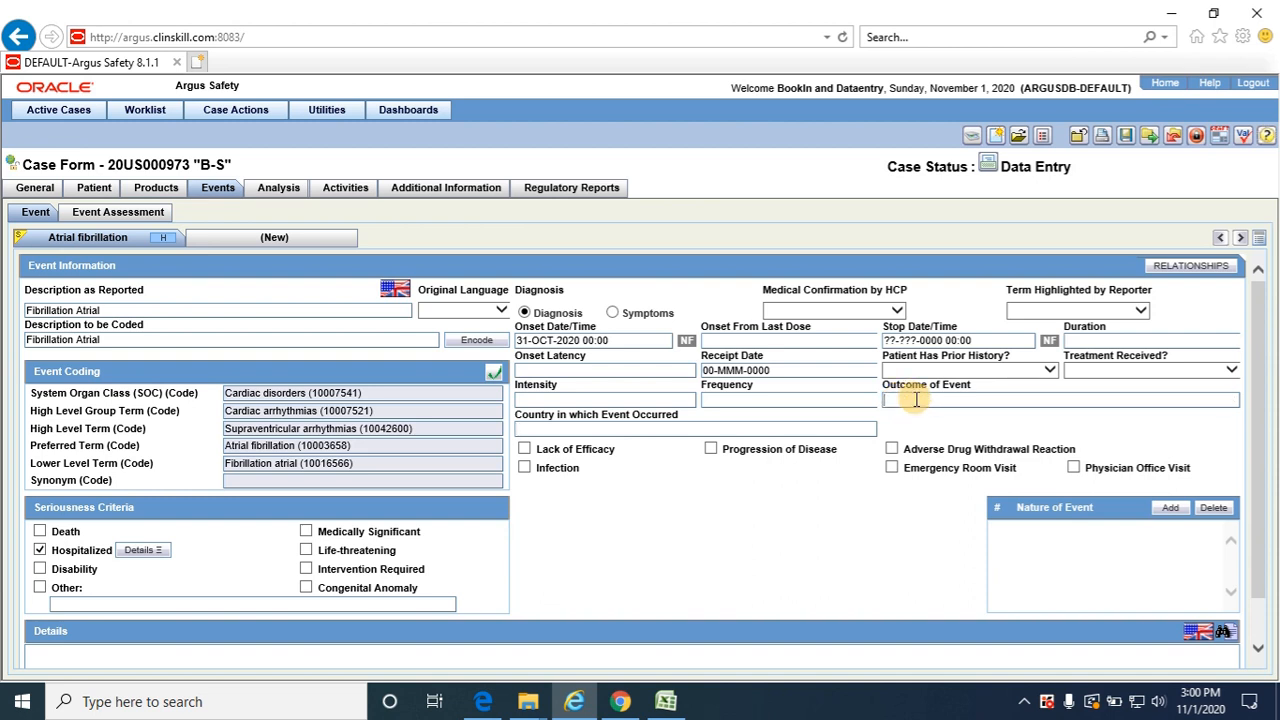
{"action": "type", "text": "rec"}
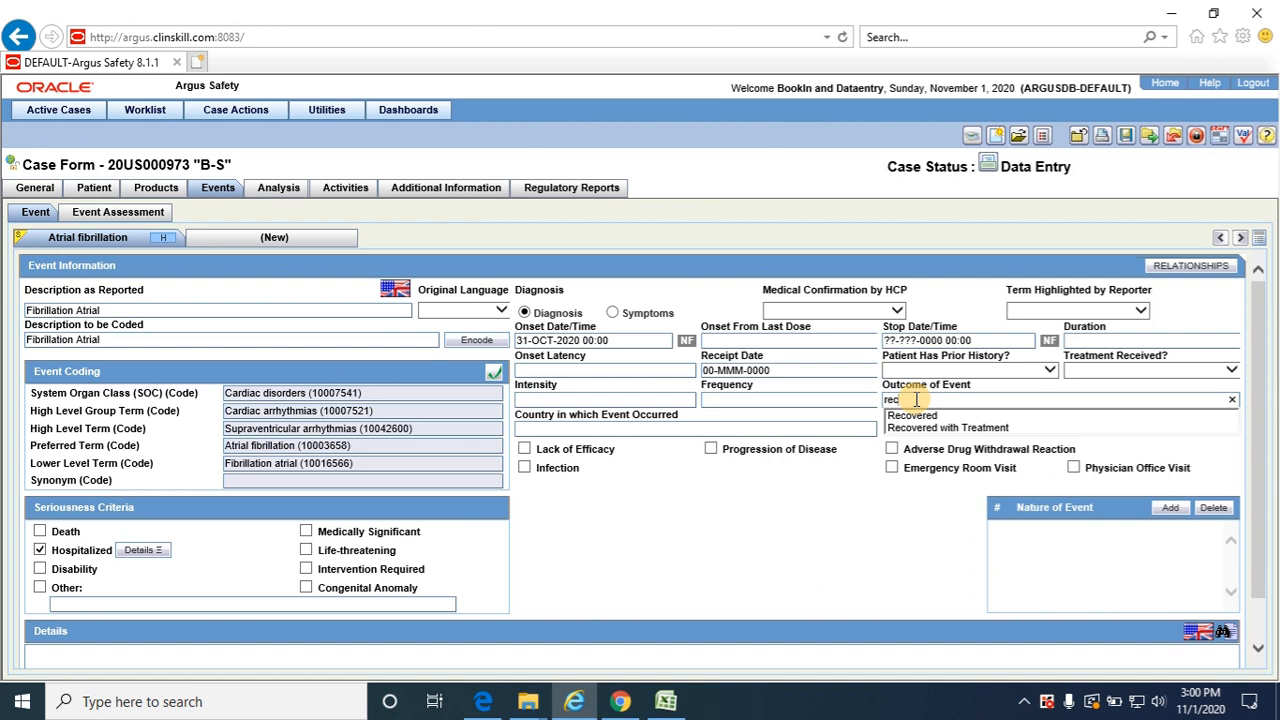
{"action": "key", "text": "Down"}
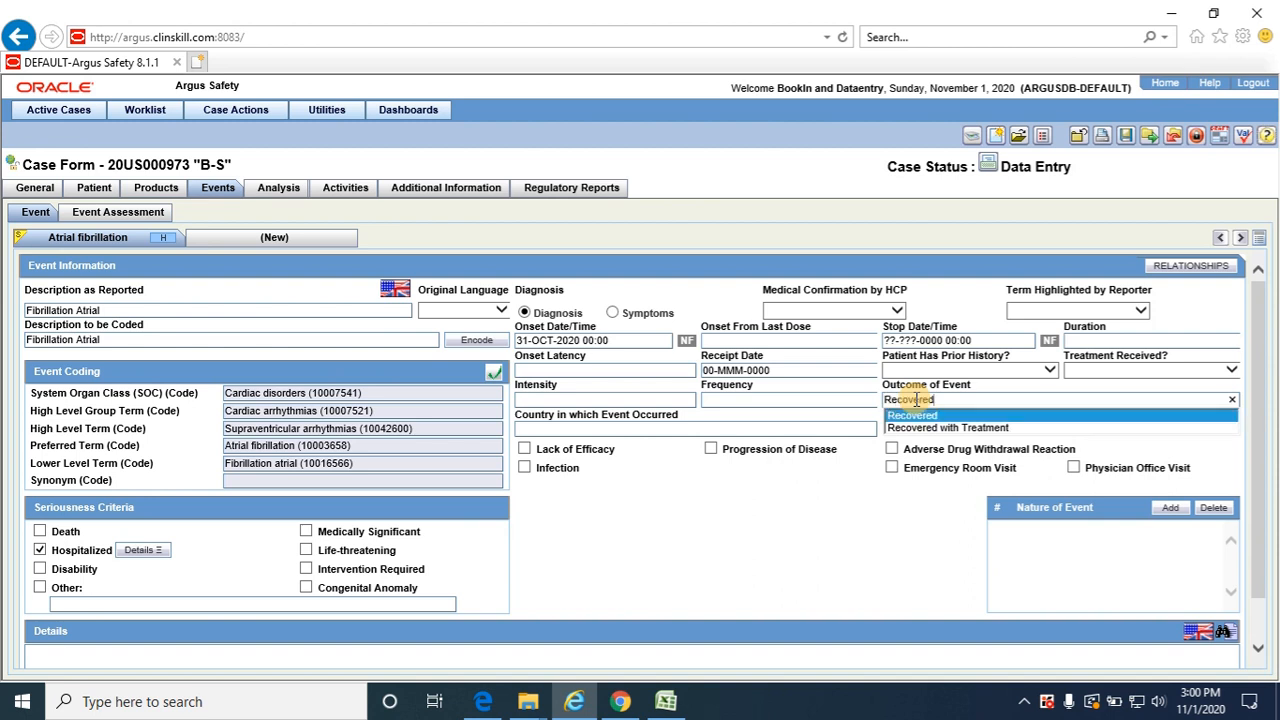
{"action": "key", "text": "Down"}
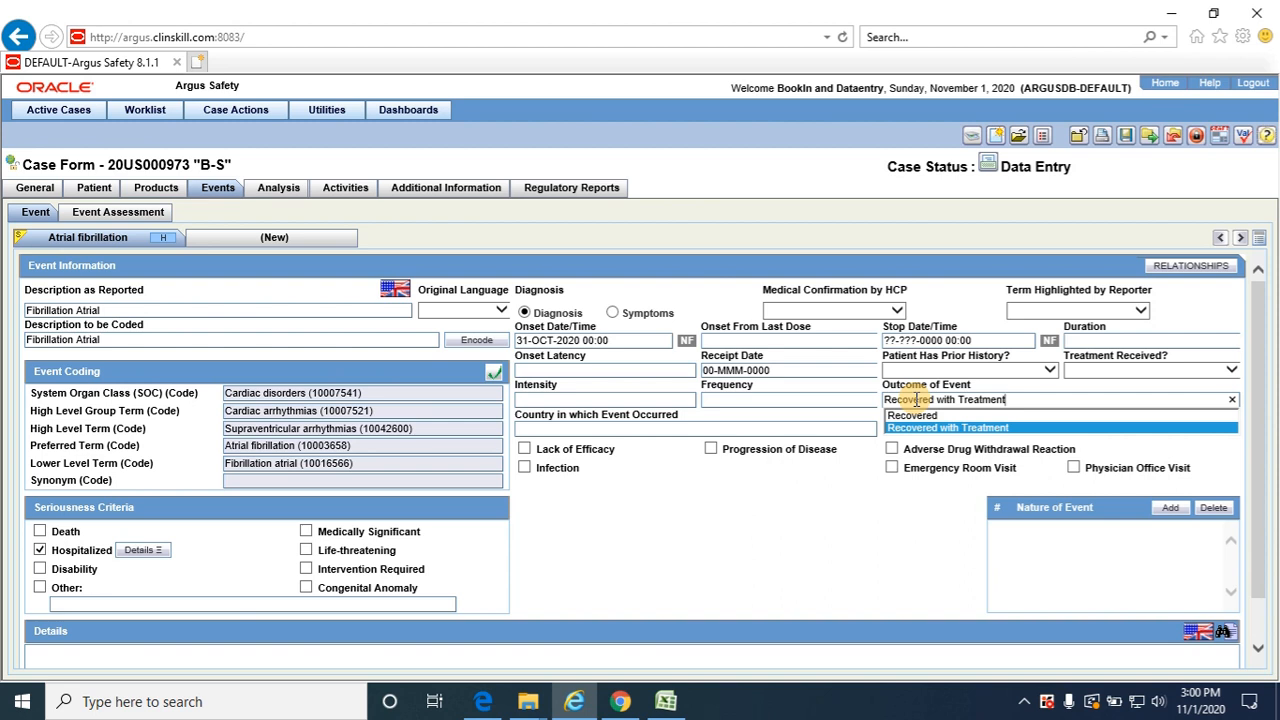
{"action": "key", "text": "BackSpace"}
{"action": "key", "text": "BackSpace"}
{"action": "key", "text": "BackSpace"}
{"action": "key", "text": "BackSpace"}
{"action": "key", "text": "BackSpace"}
{"action": "key", "text": "BackSpace"}
{"action": "key", "text": "BackSpace"}
{"action": "key", "text": "BackSpace"}
{"action": "key", "text": "BackSpace"}
{"action": "key", "text": "BackSpace"}
{"action": "key", "text": "BackSpace"}
{"action": "key", "text": "BackSpace"}
{"action": "key", "text": "BackSpace"}
{"action": "key", "text": "BackSpace"}
{"action": "key", "text": "BackSpace"}
{"action": "key", "text": "BackSpace"}
{"action": "key", "text": "BackSpace"}
{"action": "key", "text": "BackSpace"}
{"action": "key", "text": "BackSpace"}
{"action": "key", "text": "BackSpace"}
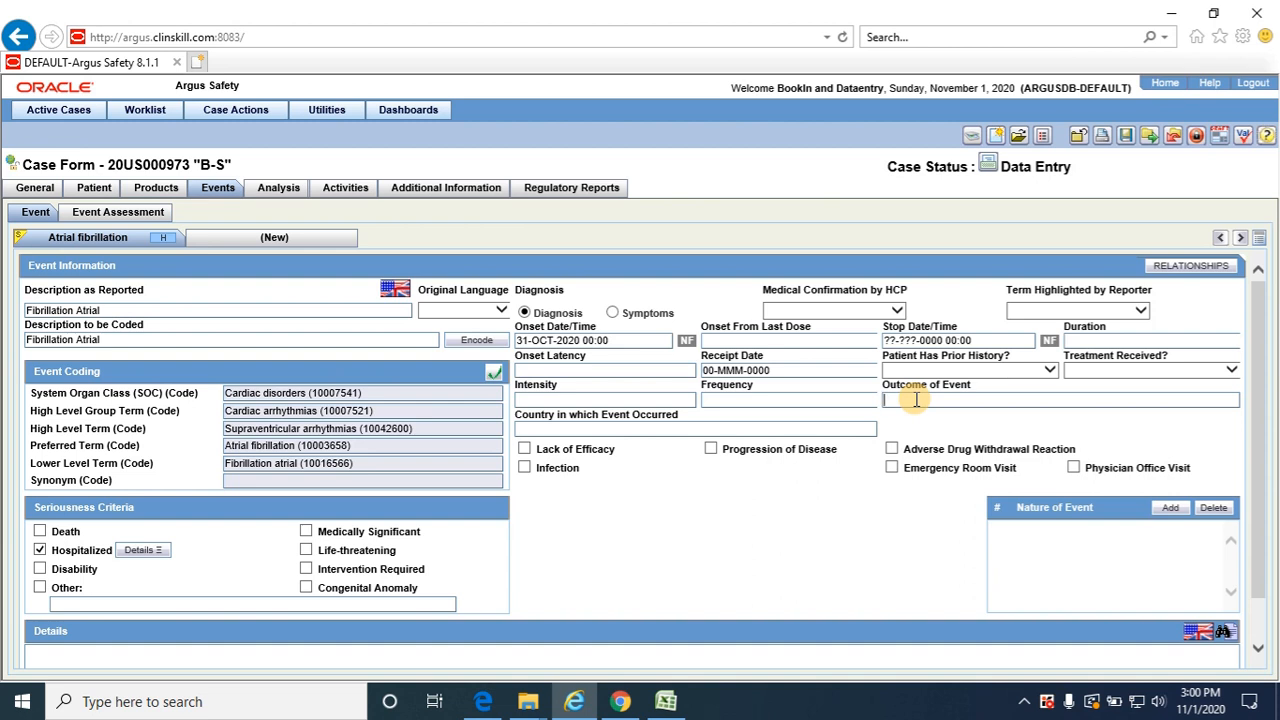
Set the atrial fibrillation event's Outcome of Event to Lasting Damage
{"action": "left_click", "coordinate": [916, 399]}
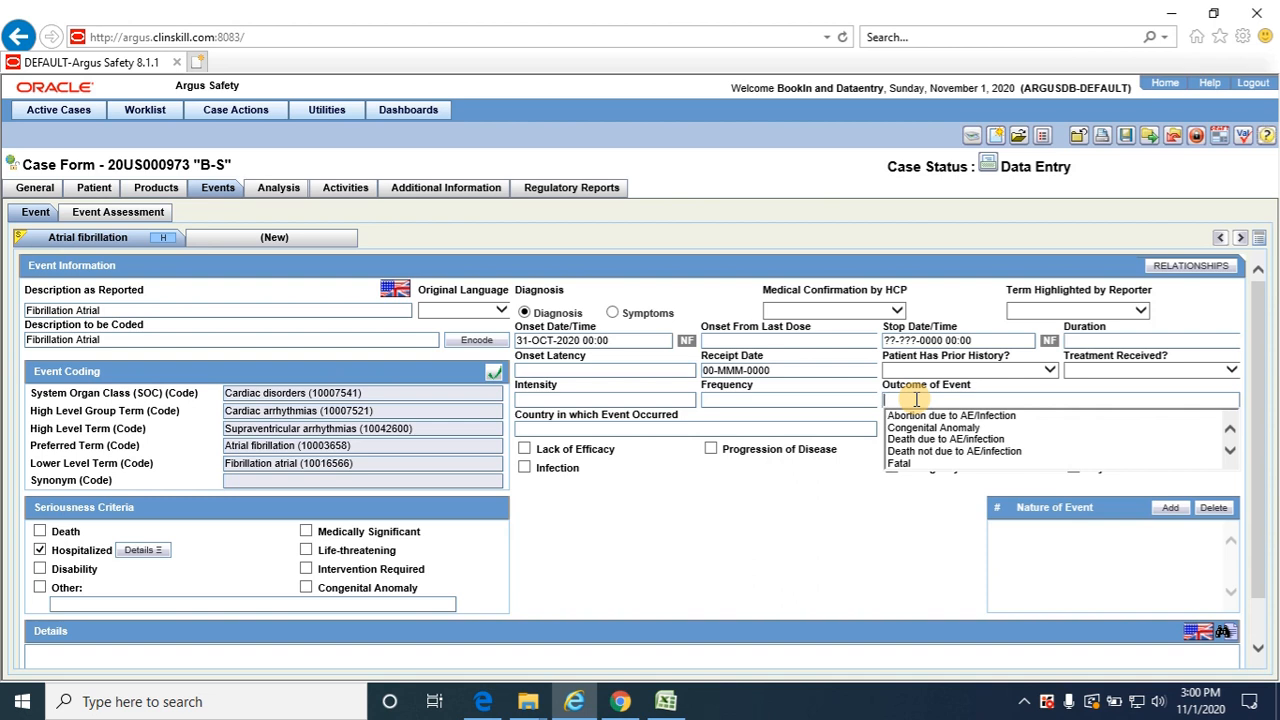
{"action": "key", "text": "Down"}
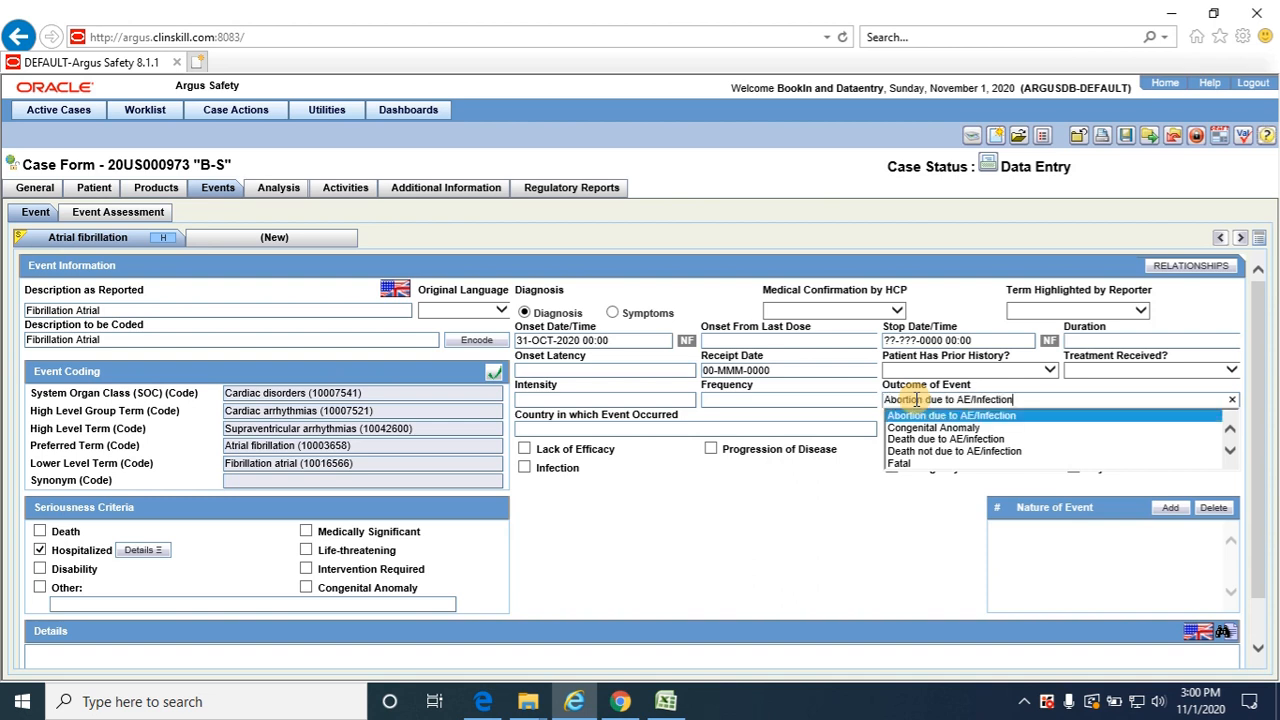
{"action": "key", "text": "Down"}
{"action": "key", "text": "Down"}
{"action": "key", "text": "Down"}
{"action": "key", "text": "Down"}
{"action": "key", "text": "Down"}
{"action": "key", "text": "Down"}
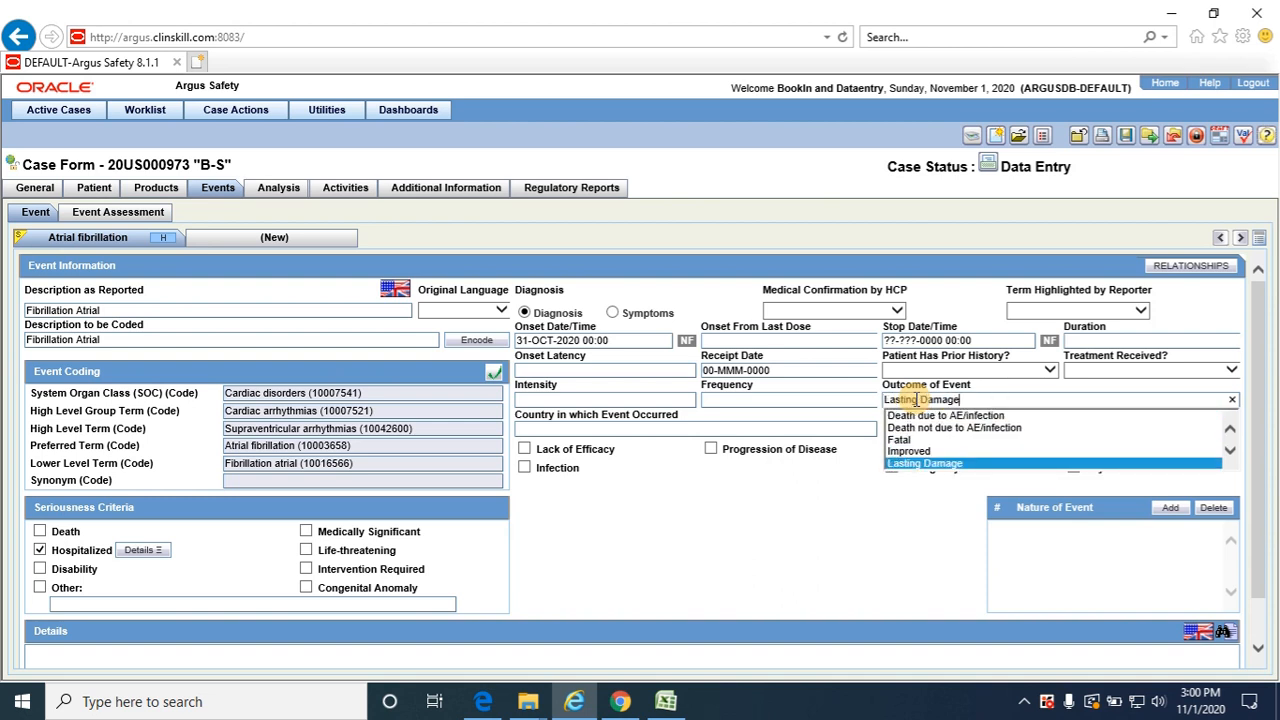
{"action": "key", "text": "Down"}
{"action": "key", "text": "Down"}
{"action": "key", "text": "Down"}
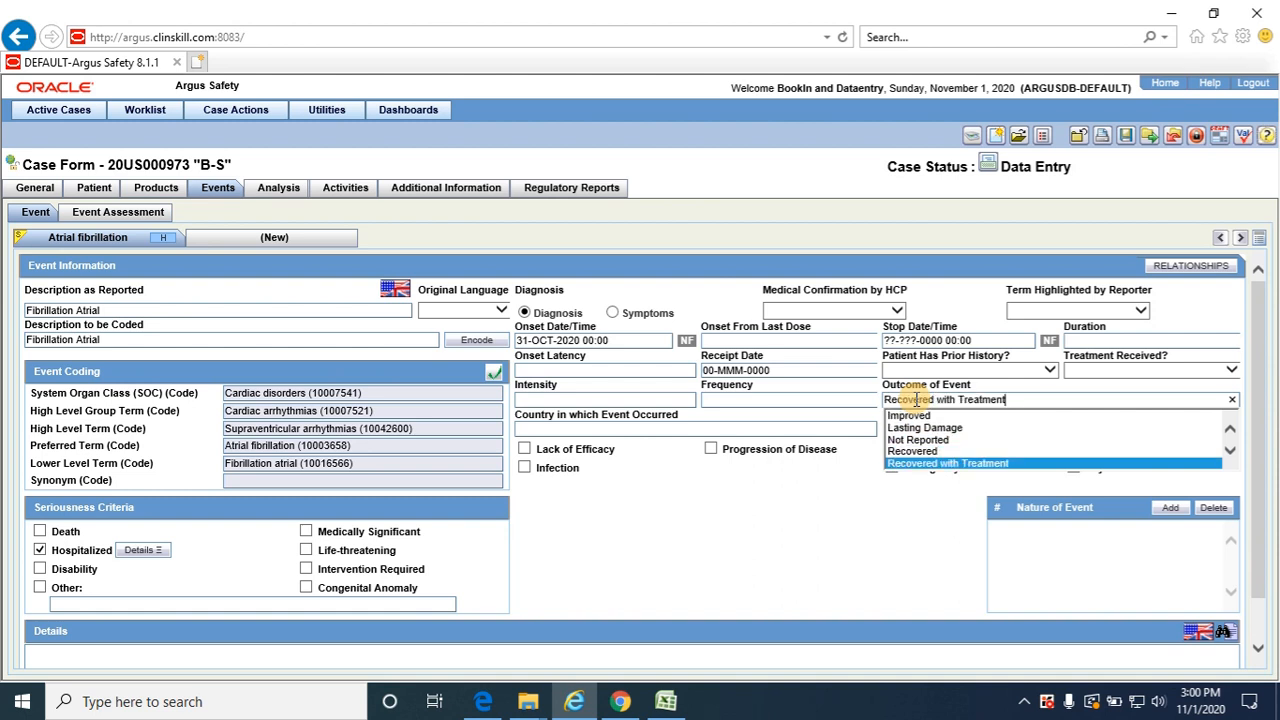
{"action": "key", "text": "Down"}
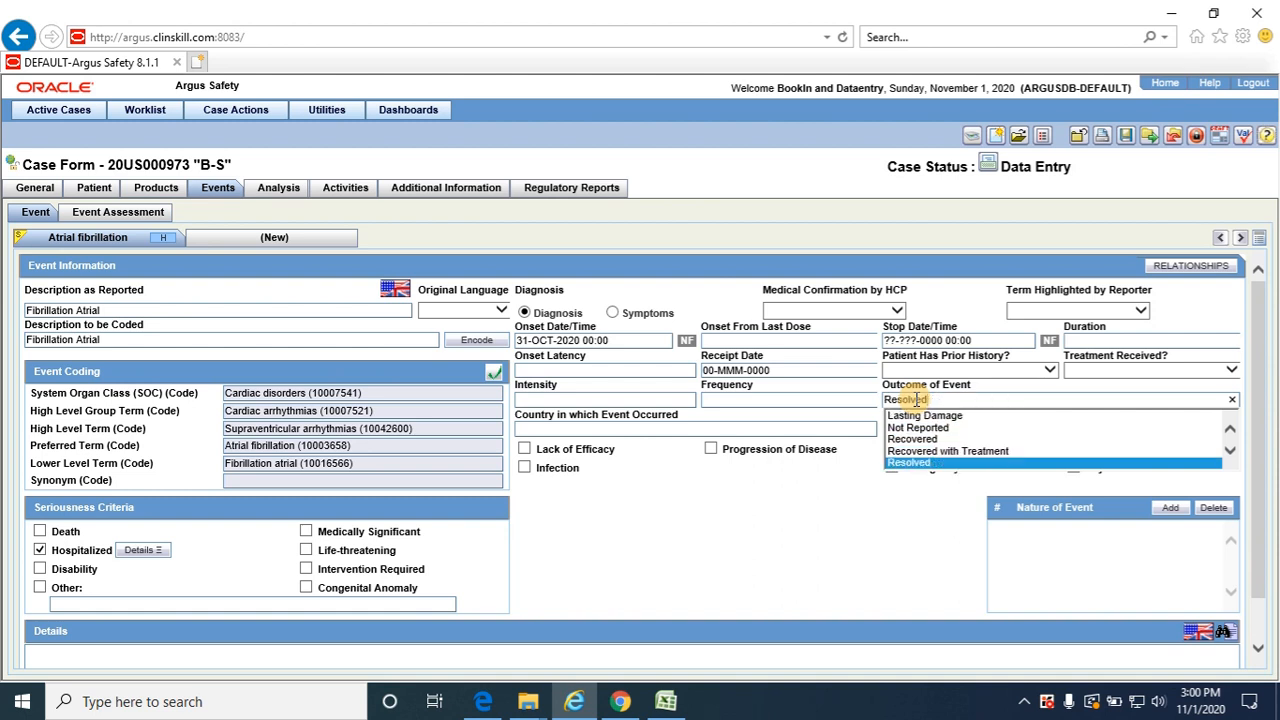
{"action": "key", "text": "Down"}
{"action": "key", "text": "Down"}
{"action": "key", "text": "Down"}
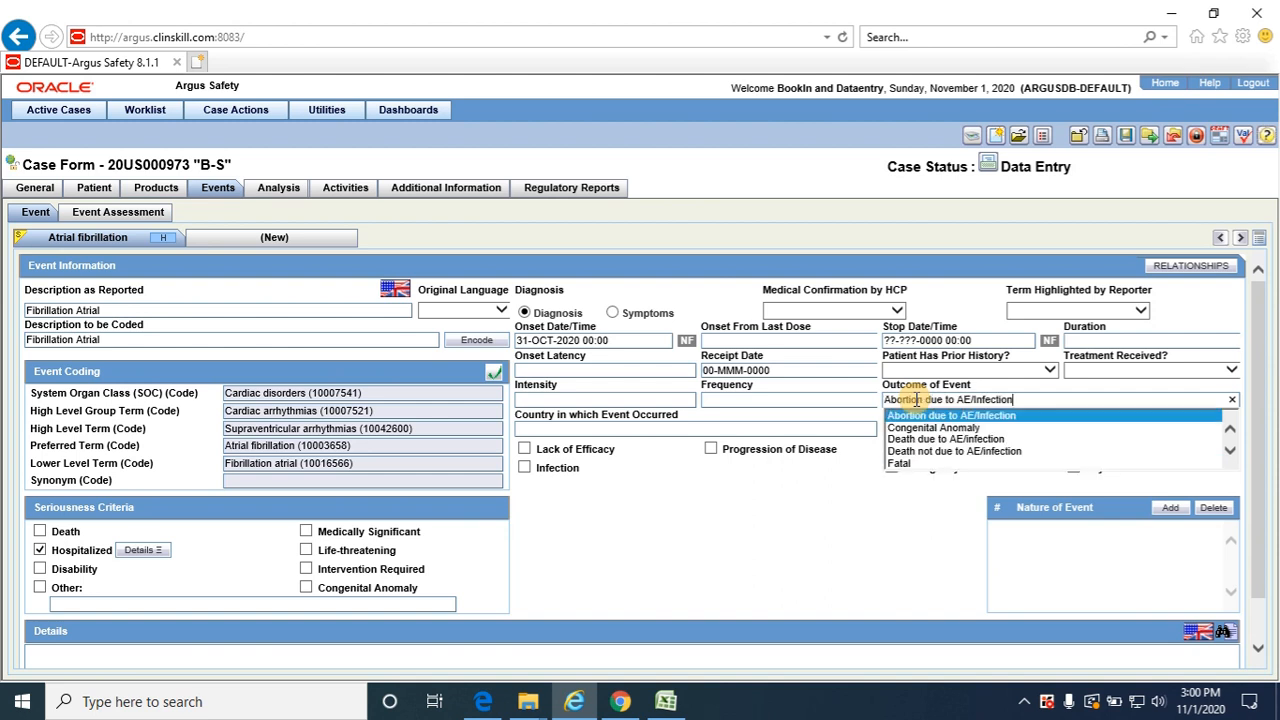
{"action": "key", "text": "Down"}
{"action": "key", "text": "Down"}
{"action": "key", "text": "Down"}
{"action": "key", "text": "Down"}
{"action": "key", "text": "Down"}
{"action": "key", "text": "Down"}
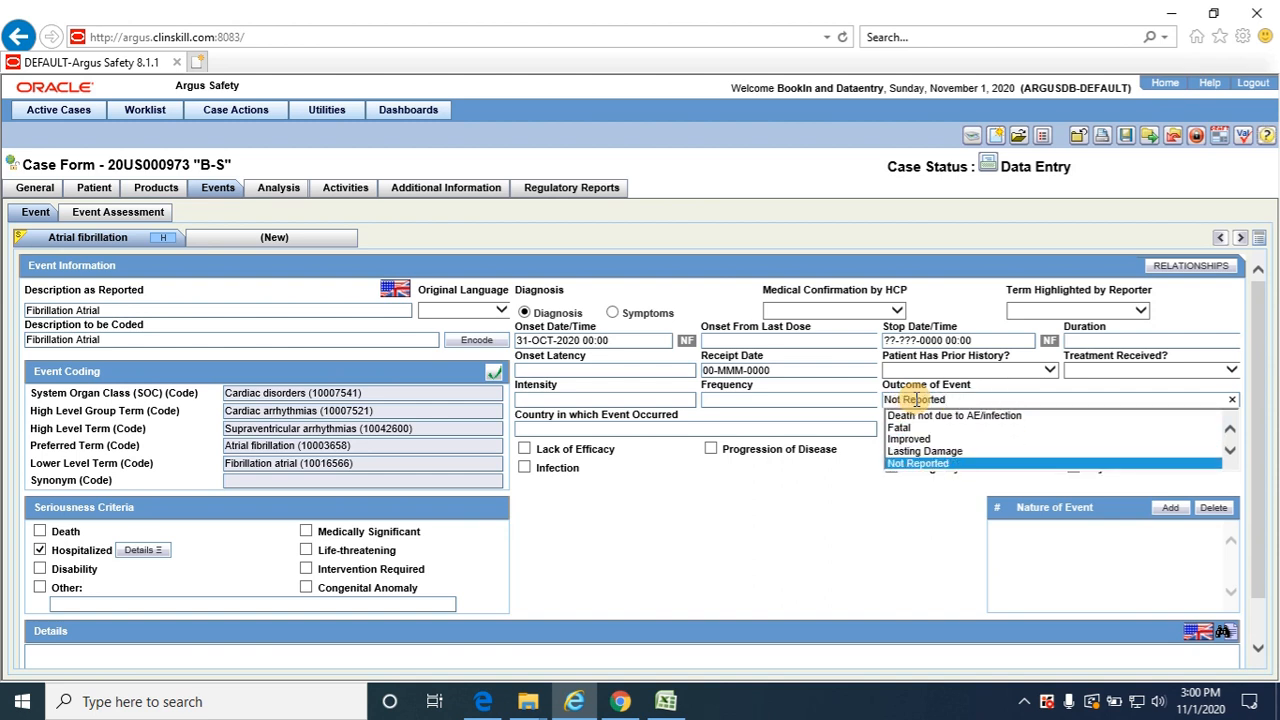
{"action": "key", "text": "Tab"}
Switch to the Excel test data, change the first event's outcome to Lasting damage, and return to Argus Safety
{"action": "key", "text": "alt+Tab"}
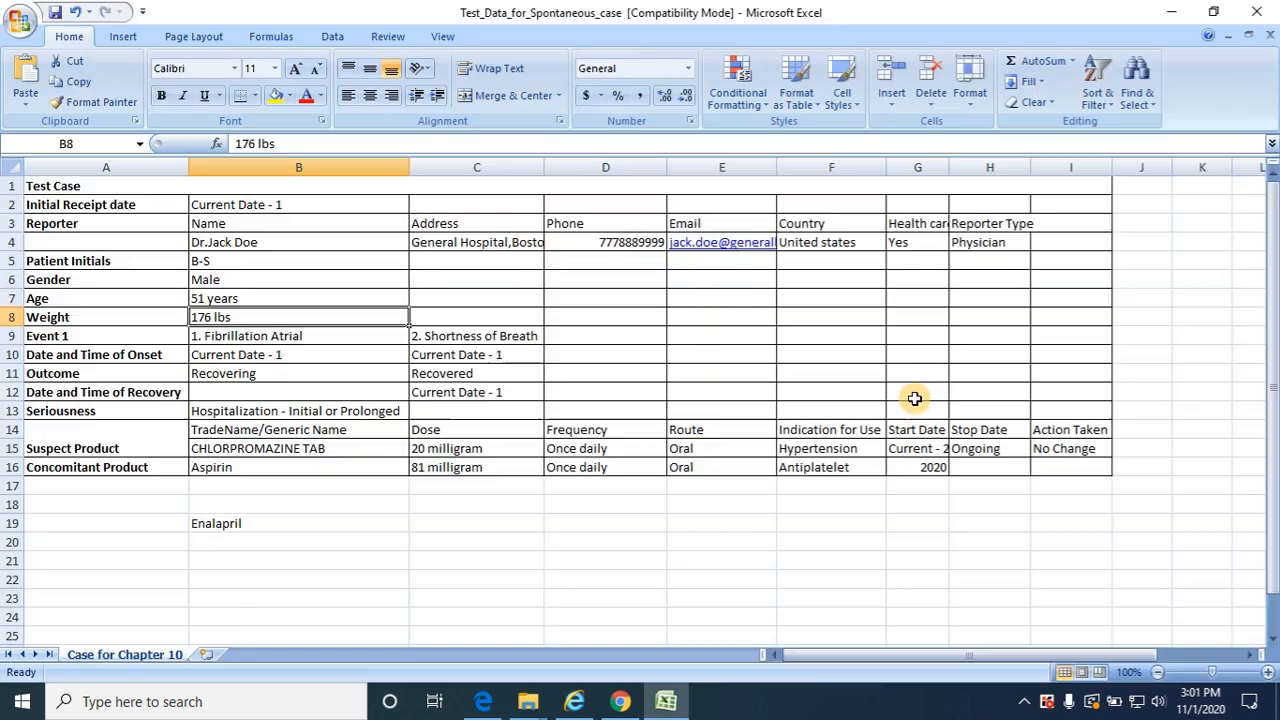
{"action": "left_click", "coordinate": [298, 378]}
{"action": "type", "text": "Lastign"}
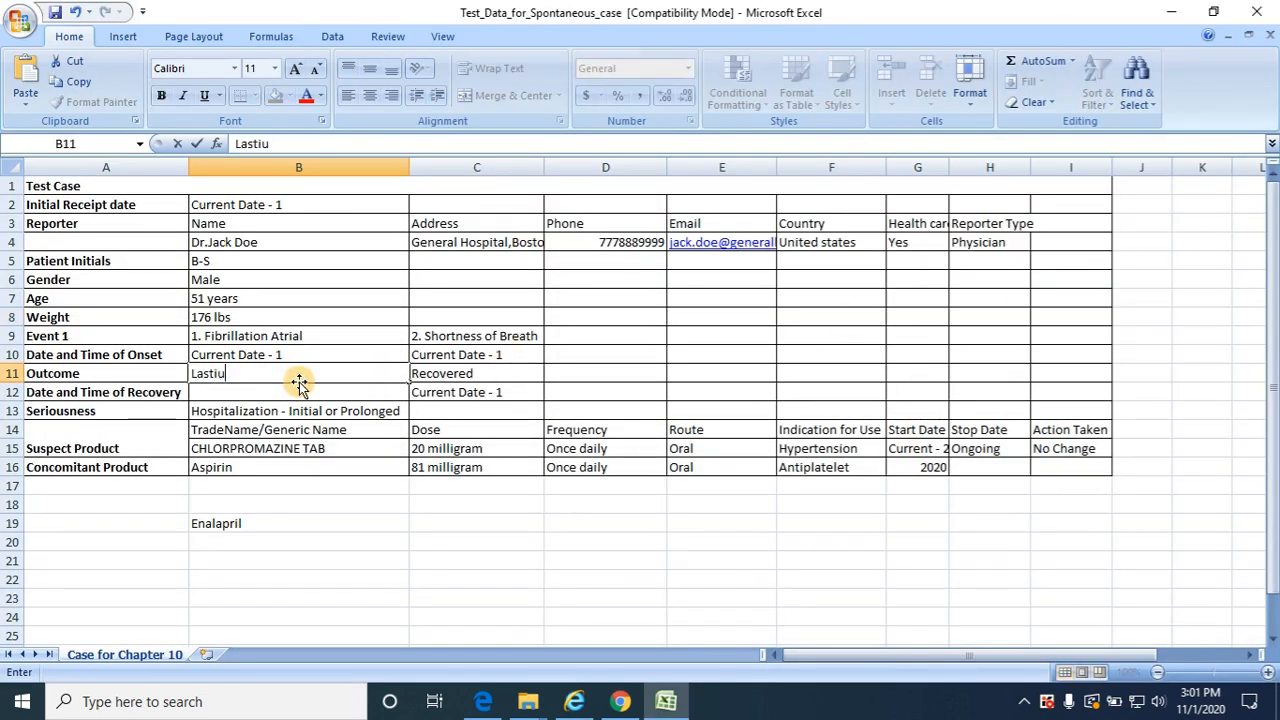
{"action": "key", "text": "BackSpace"}
{"action": "key", "text": "BackSpace"}
{"action": "type", "text": "ng damage"}
{"action": "key", "text": "Tab"}
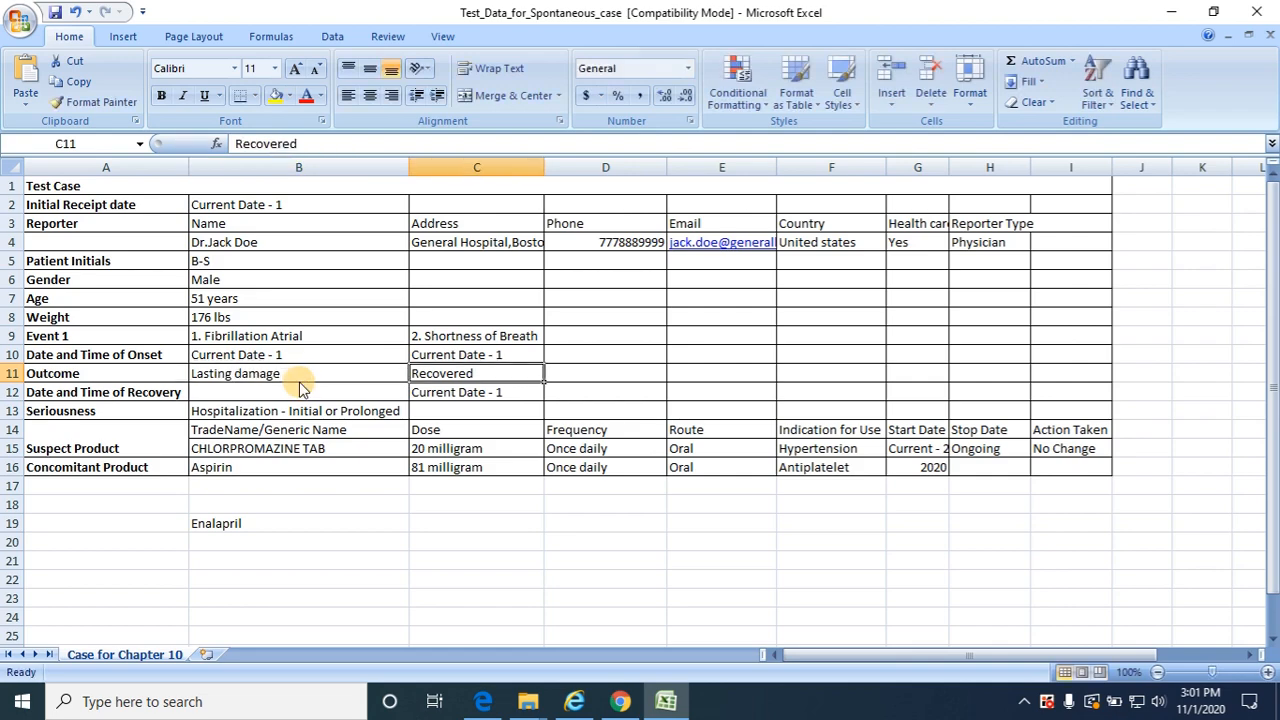
{"action": "key", "text": "alt+Tab"}
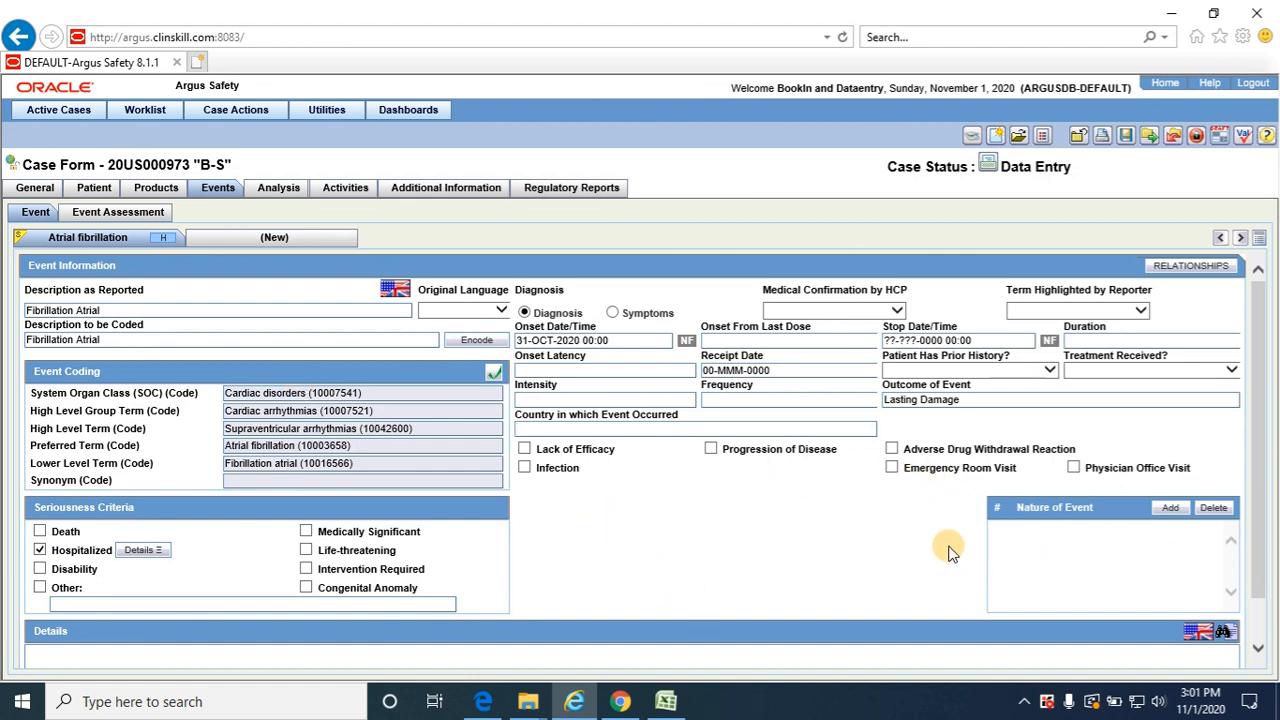
Open the Event Assessment for CHLORPROMAZINE TAB and examine the available Data Sheet options
{"action": "left_click", "coordinate": [112, 218]}
{"action": "key", "text": "alt+Tab"}
{"action": "key", "text": "alt+Tab"}
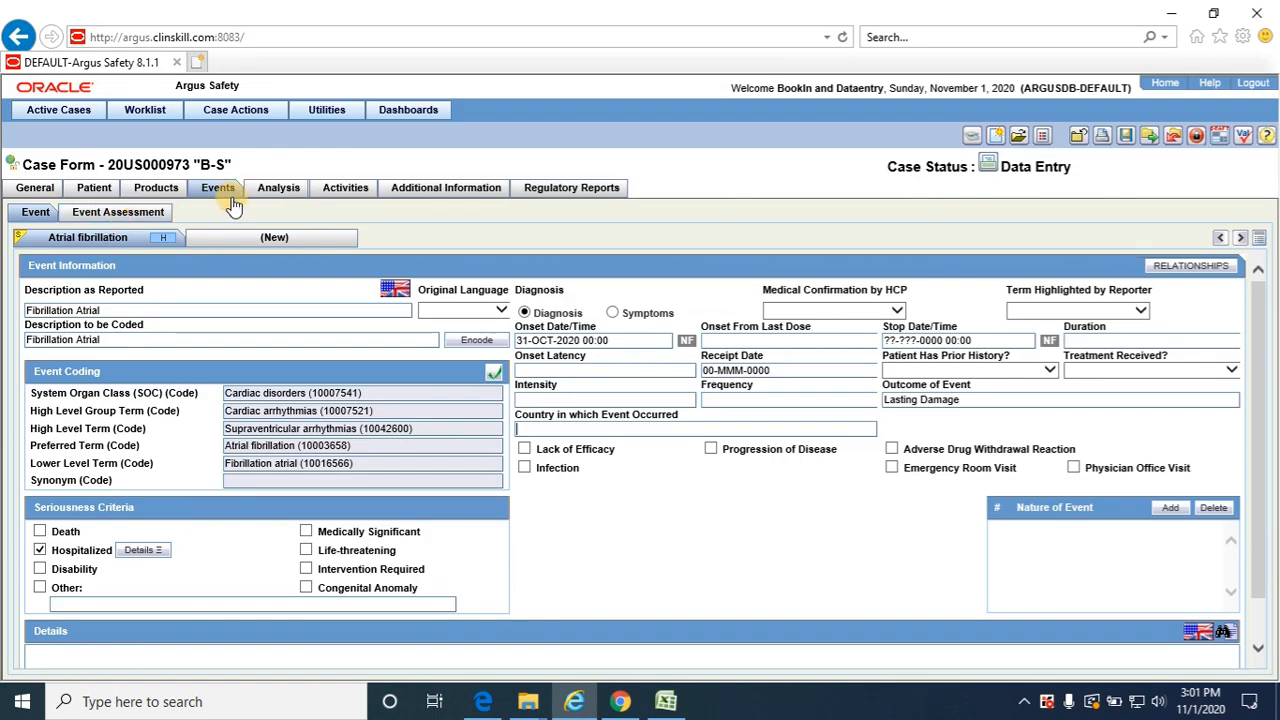
{"action": "left_click", "coordinate": [135, 216]}
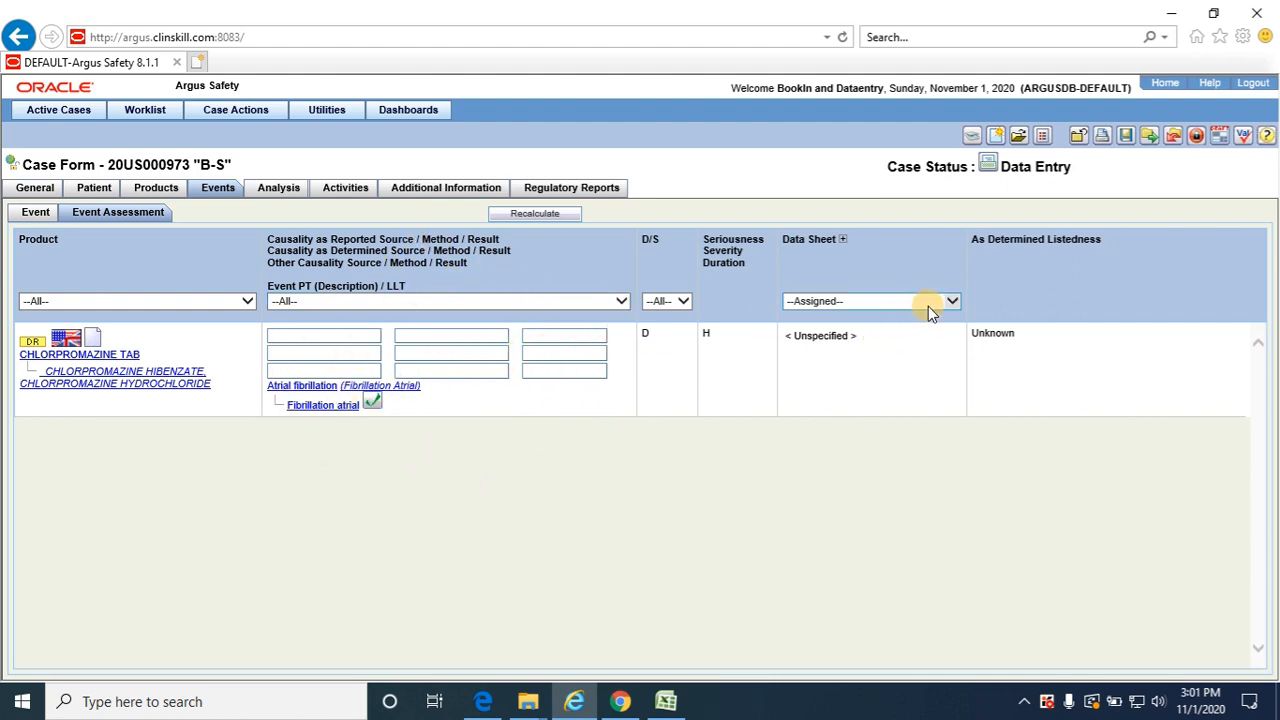
{"action": "left_click", "coordinate": [953, 300]}
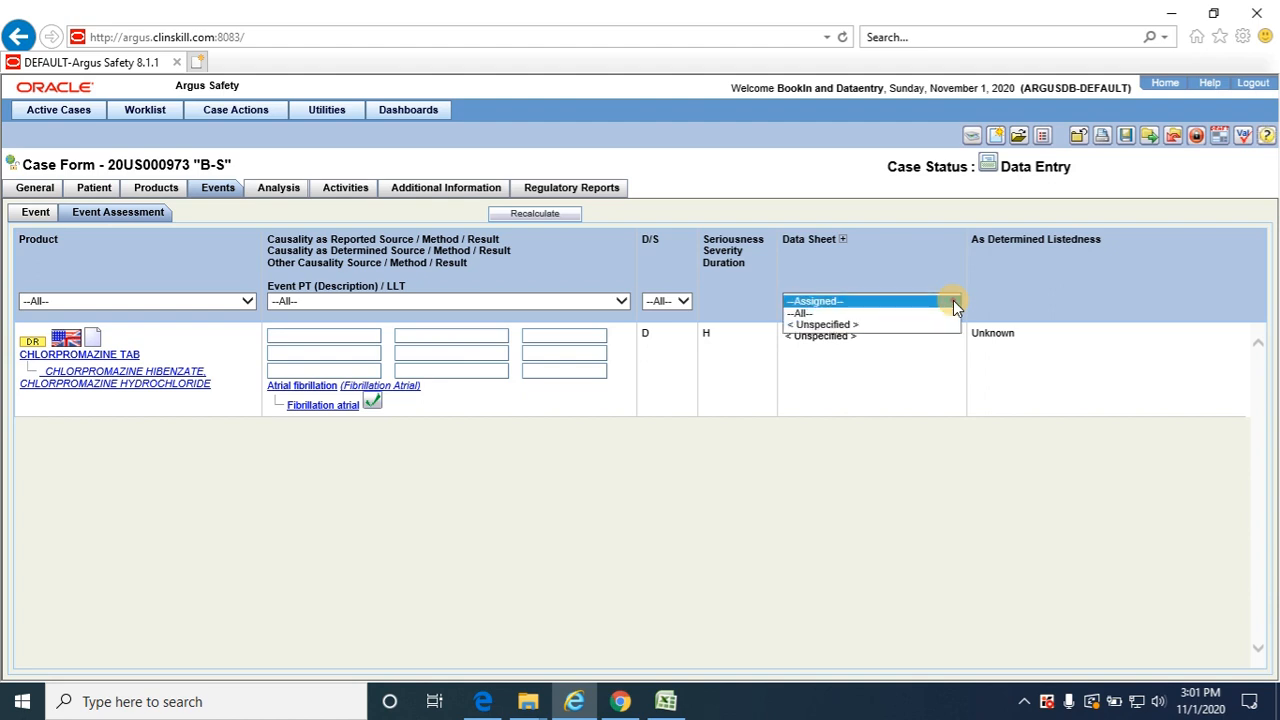
{"action": "left_click", "coordinate": [953, 300]}
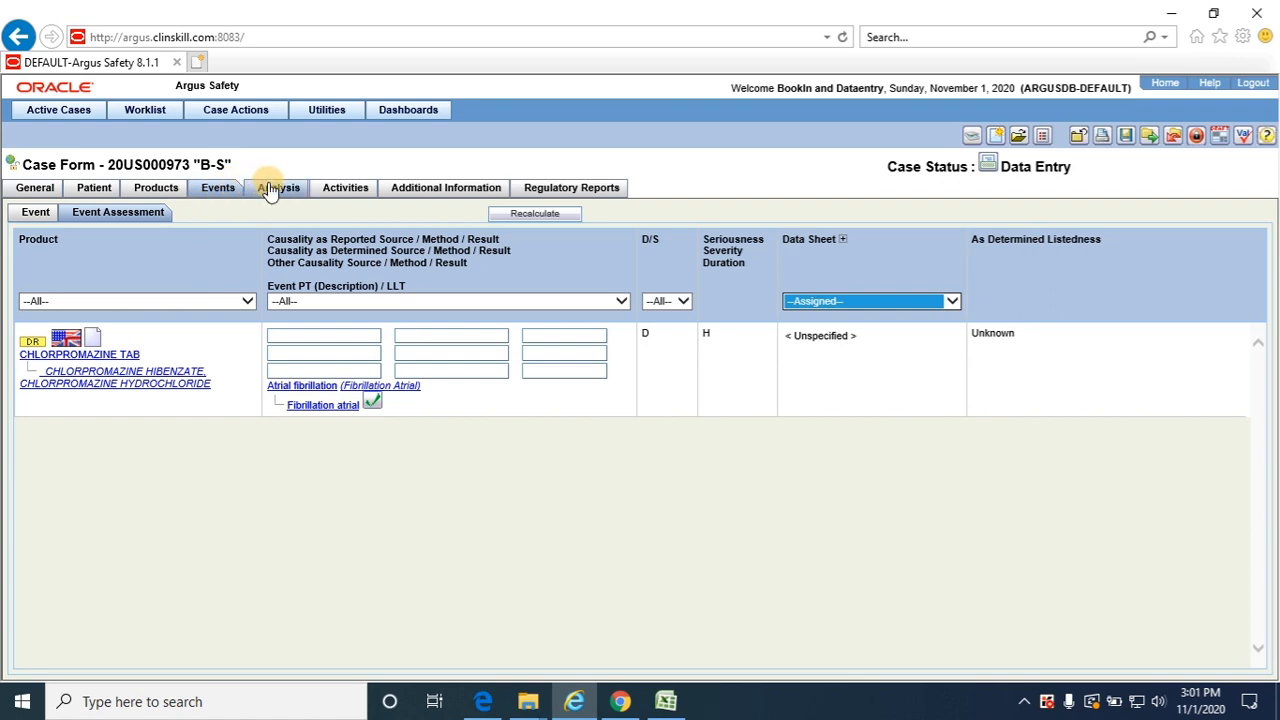
Recheck the Excel test data, then save the case from its Analysis section
{"action": "key", "text": "alt+Tab"}
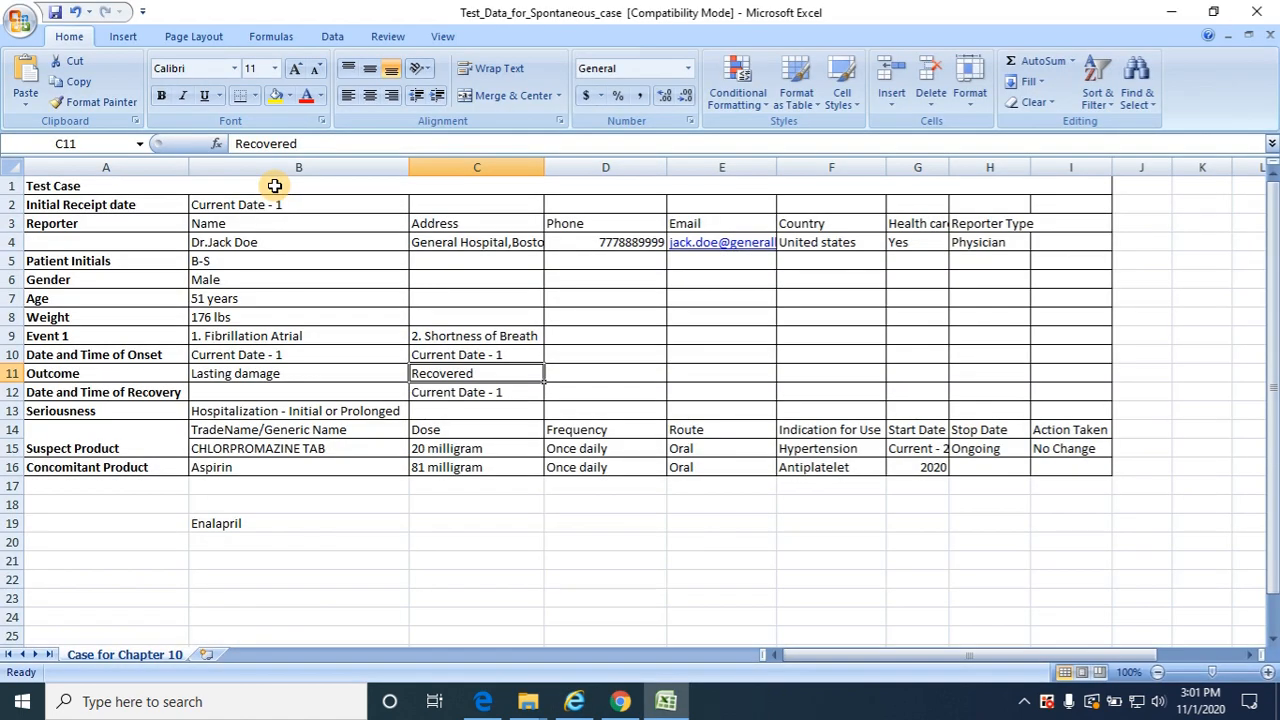
{"action": "key", "text": "alt+Tab"}
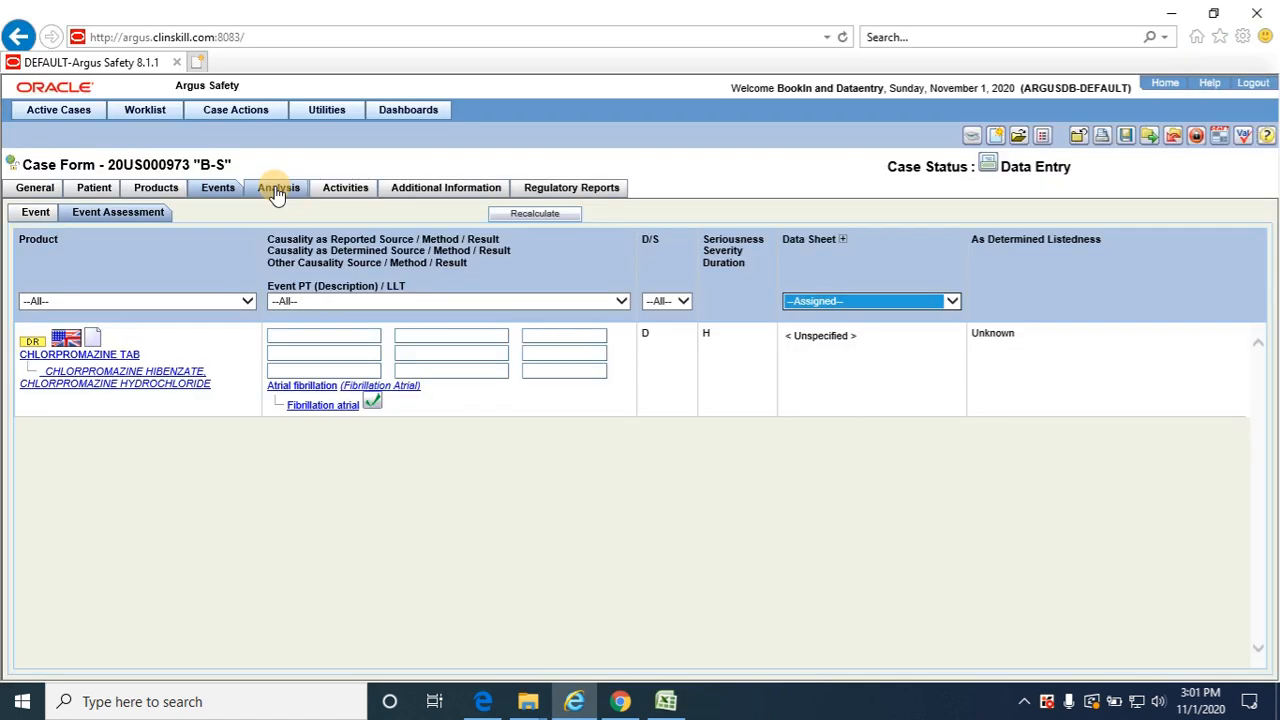
{"action": "left_click", "coordinate": [277, 190]}
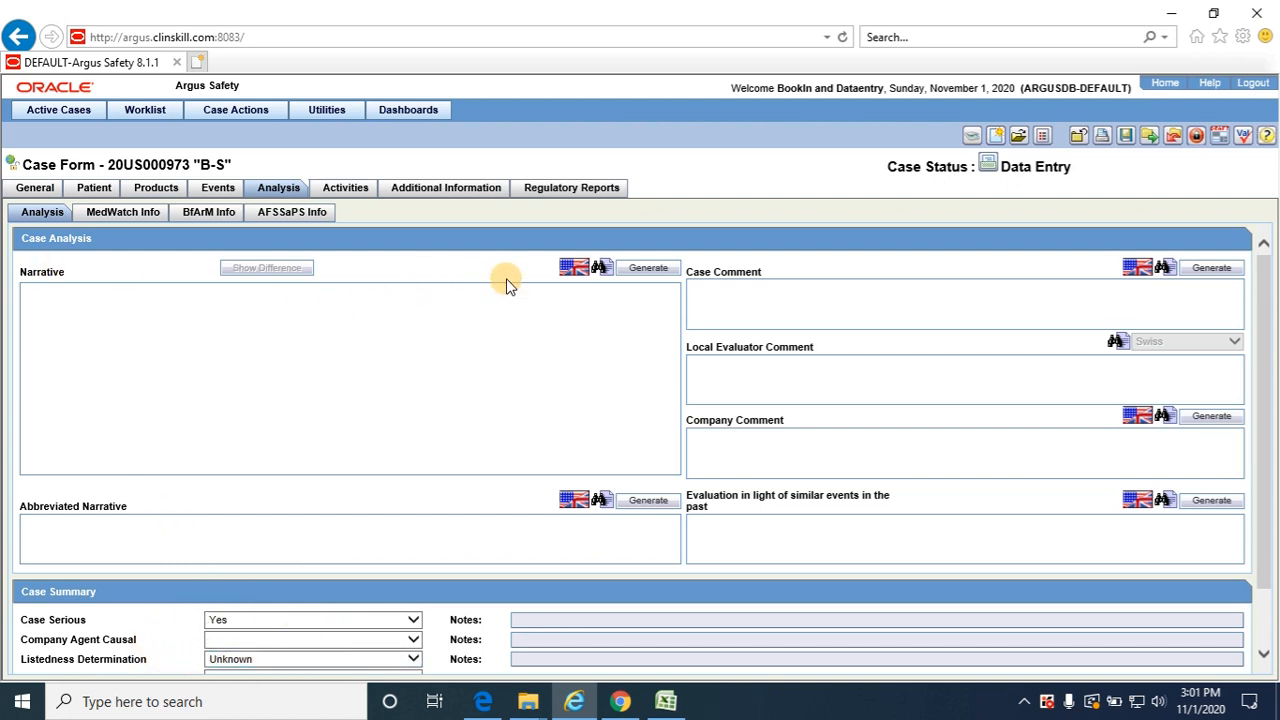
{"action": "left_click", "coordinate": [1125, 138]}
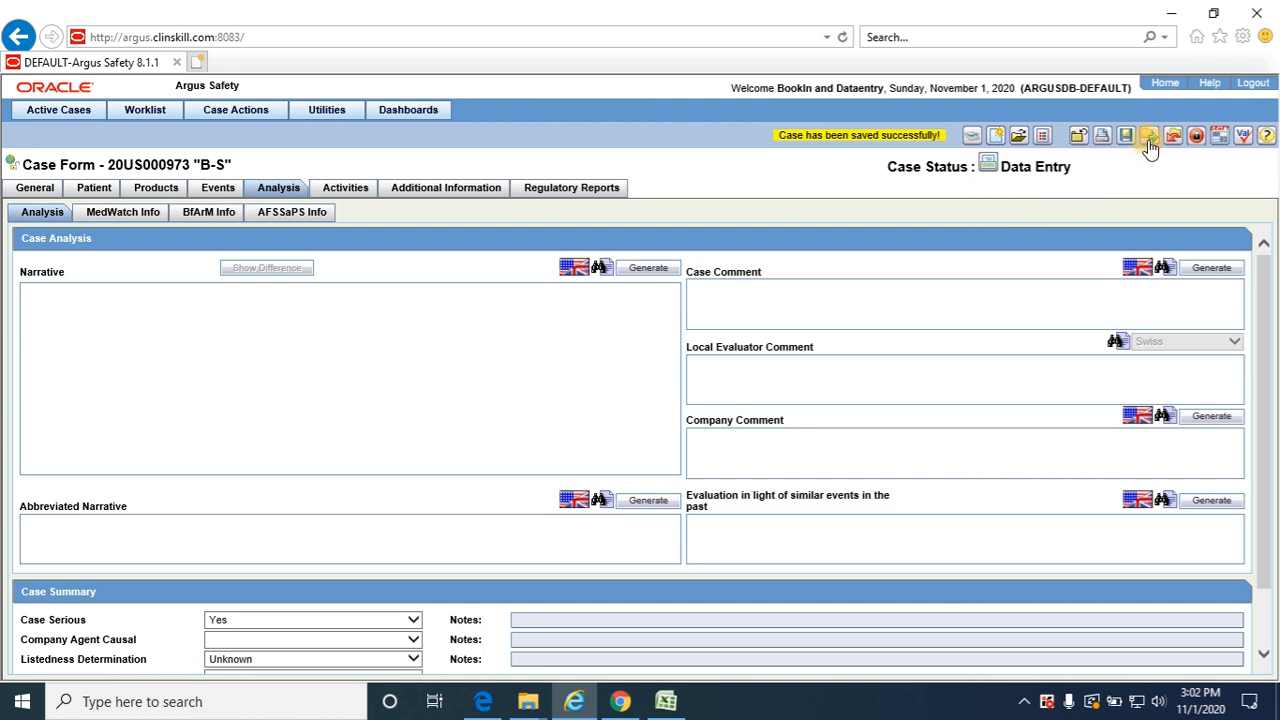
Route the case to Medical Review (Medical Review Group) for Any user with the comment "Routing the case for Medical Analysis"
{"action": "left_click", "coordinate": [1149, 137]}
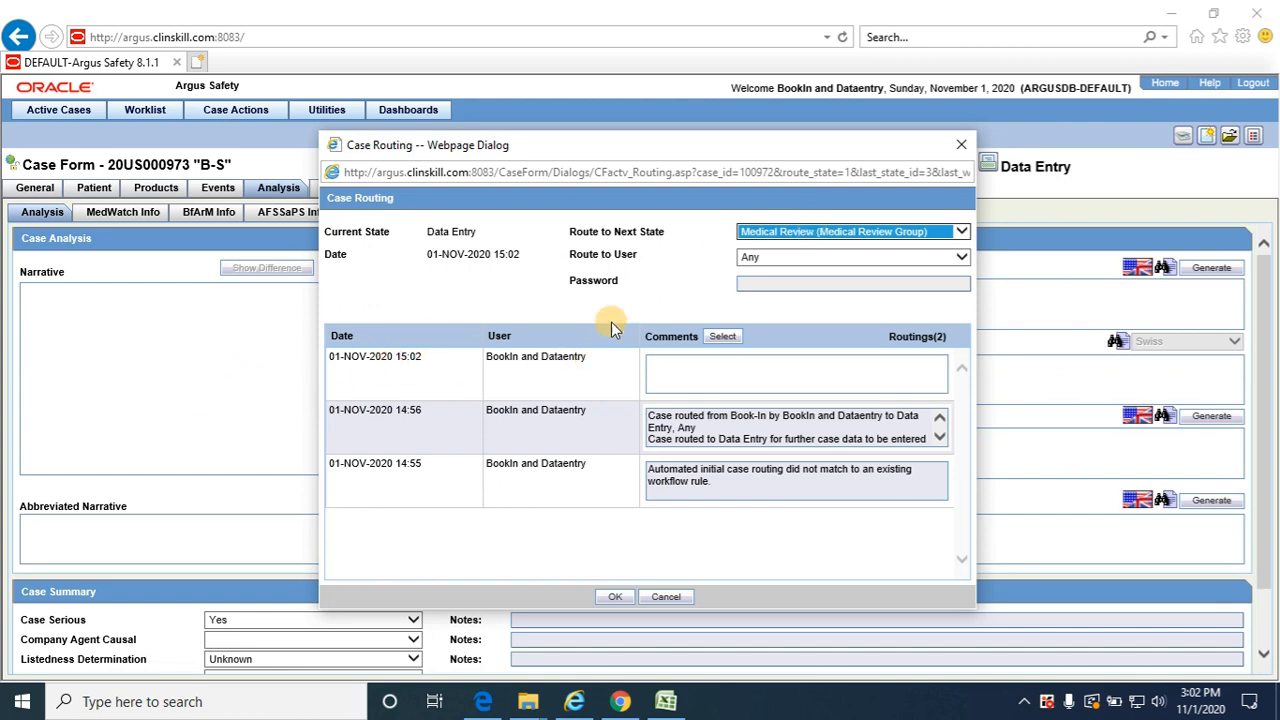
{"action": "left_click", "coordinate": [826, 258]}
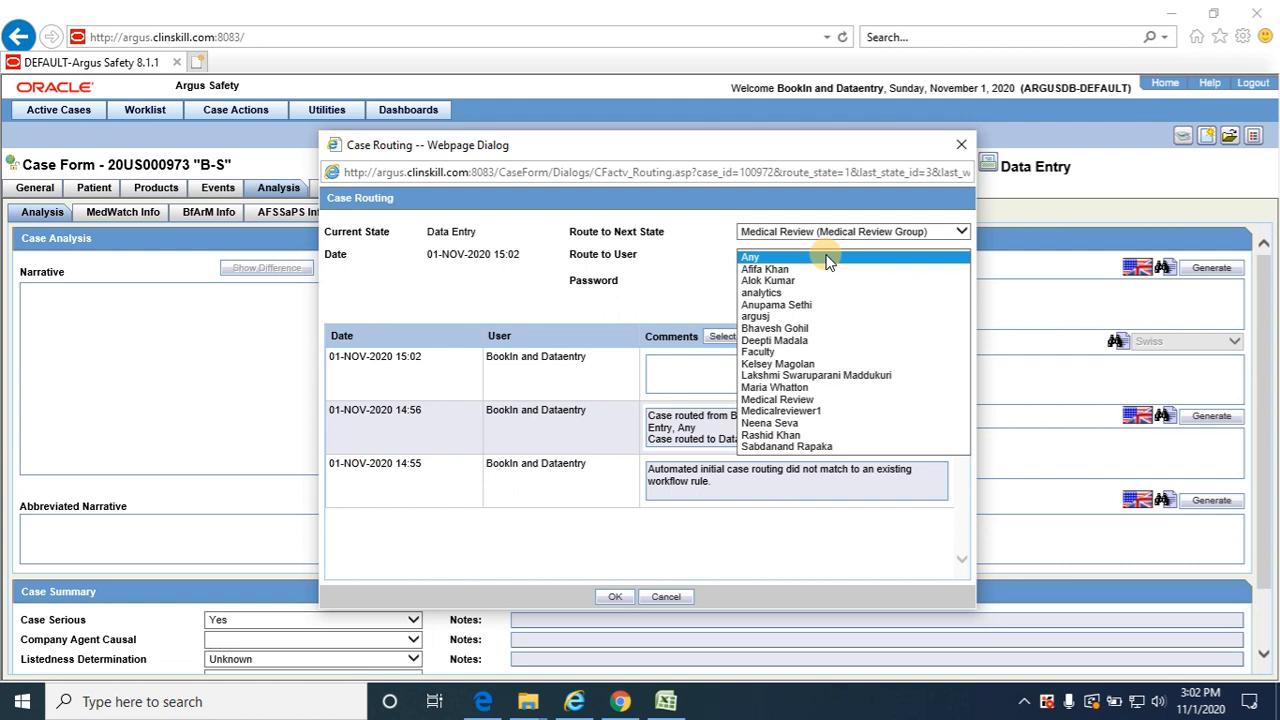
{"action": "left_click", "coordinate": [826, 258]}
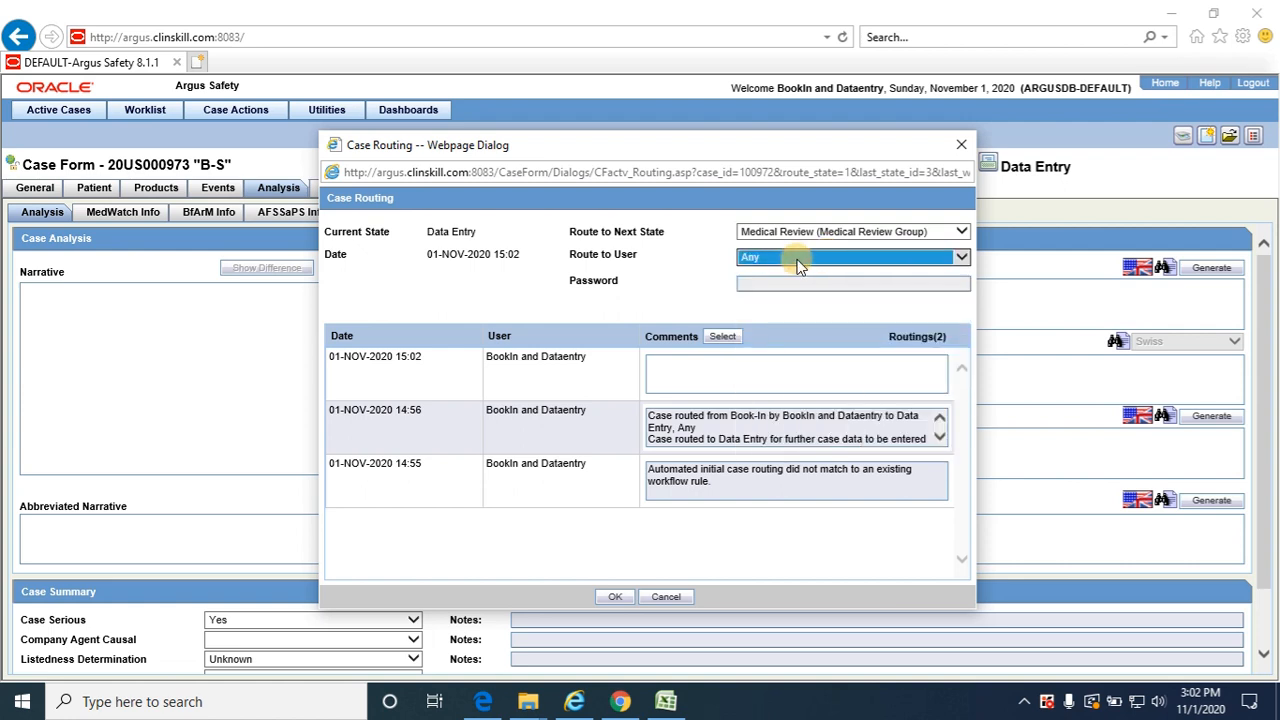
{"action": "left_click", "coordinate": [736, 366]}
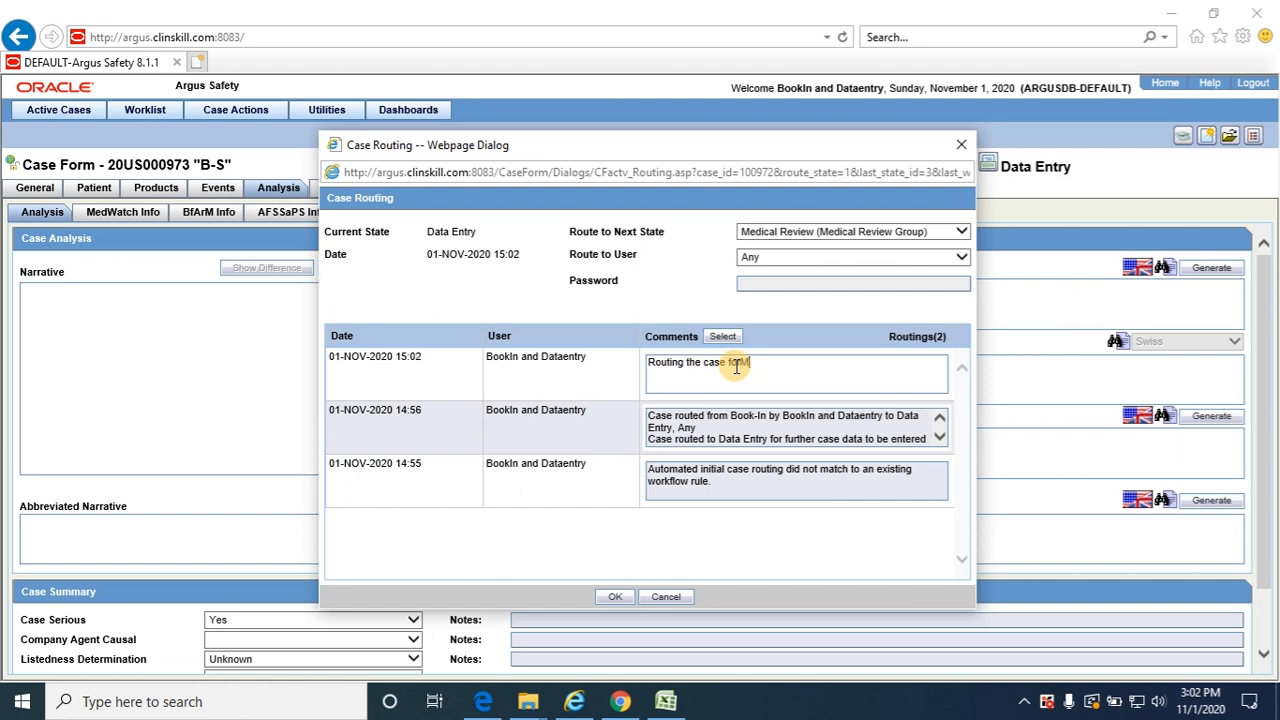
{"action": "type", "text": "dical"}
{"action": "key", "text": "ctrl+a"}
{"action": "type", "text": "naly"}
{"action": "key", "text": "BackSpace"}
{"action": "key", "text": "BackSpace"}
{"action": "key", "text": "BackSpace"}
{"action": "key", "text": "BackSpace"}
{"action": "key", "text": "BackSpace"}
{"action": "key", "text": "BackSpace"}
{"action": "type", "text": "Routing the case for Medical"}
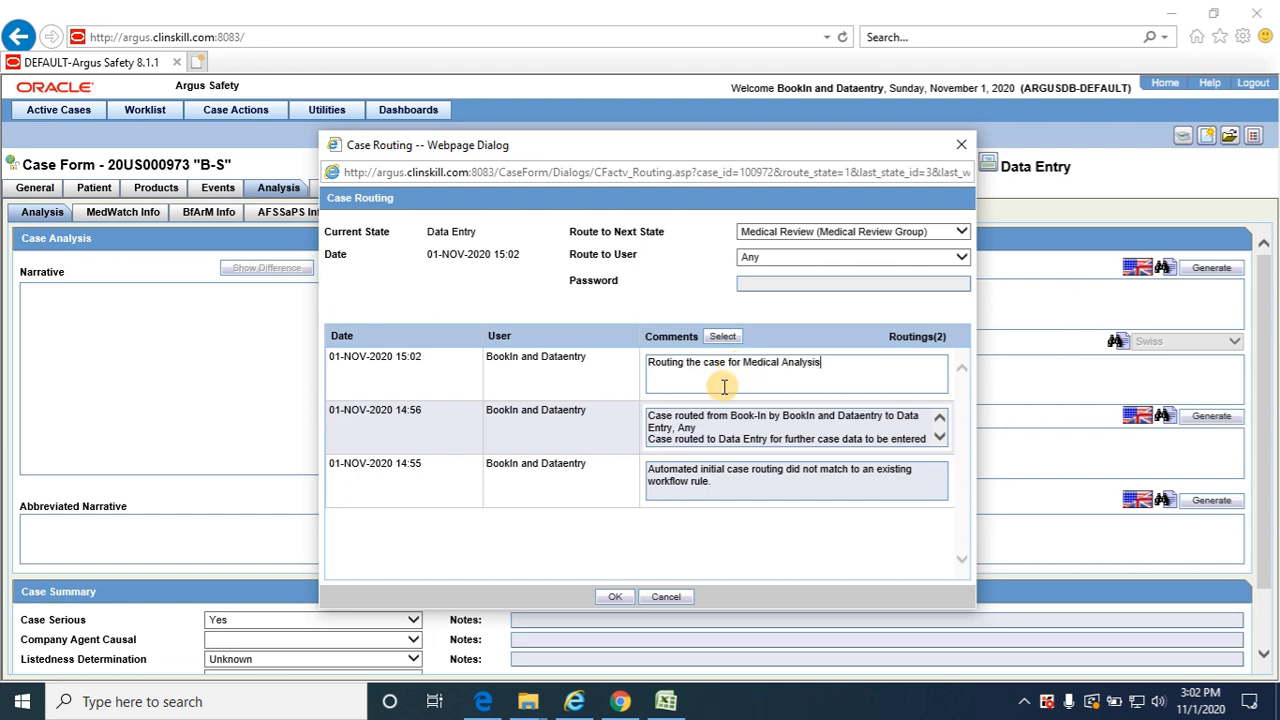
{"action": "left_click", "coordinate": [617, 597]}
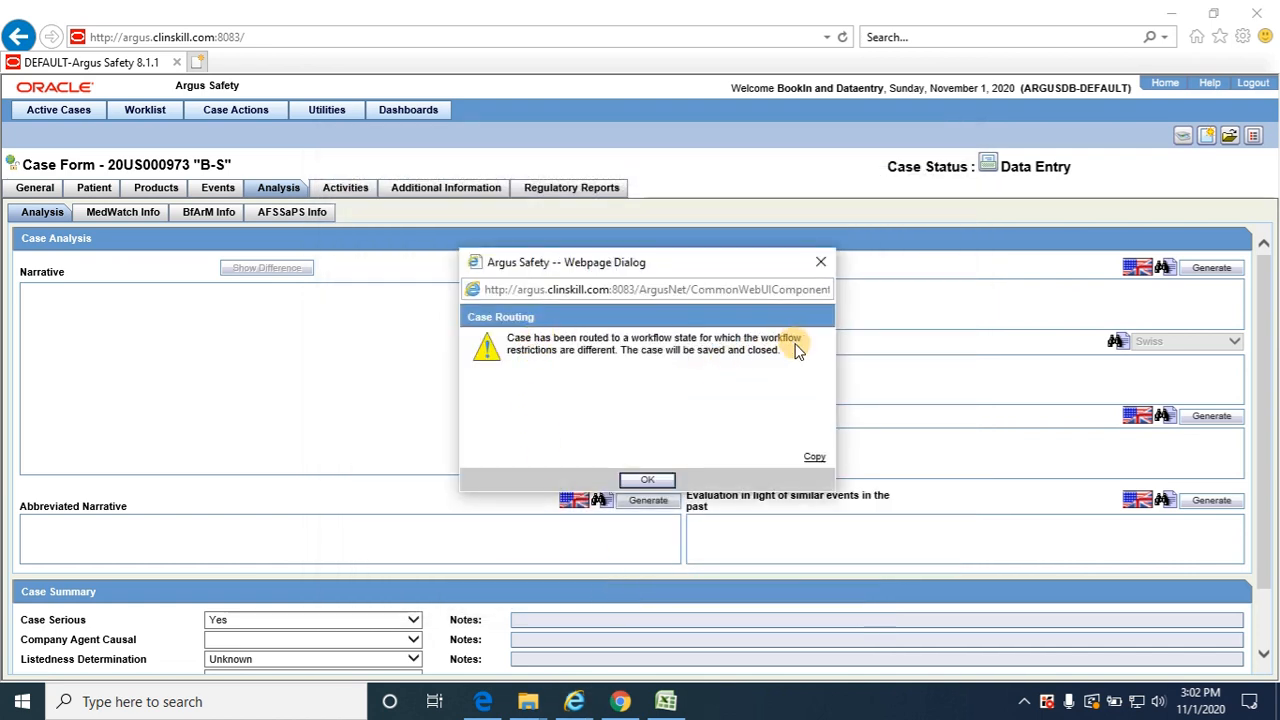
{"action": "left_click", "coordinate": [648, 481]}
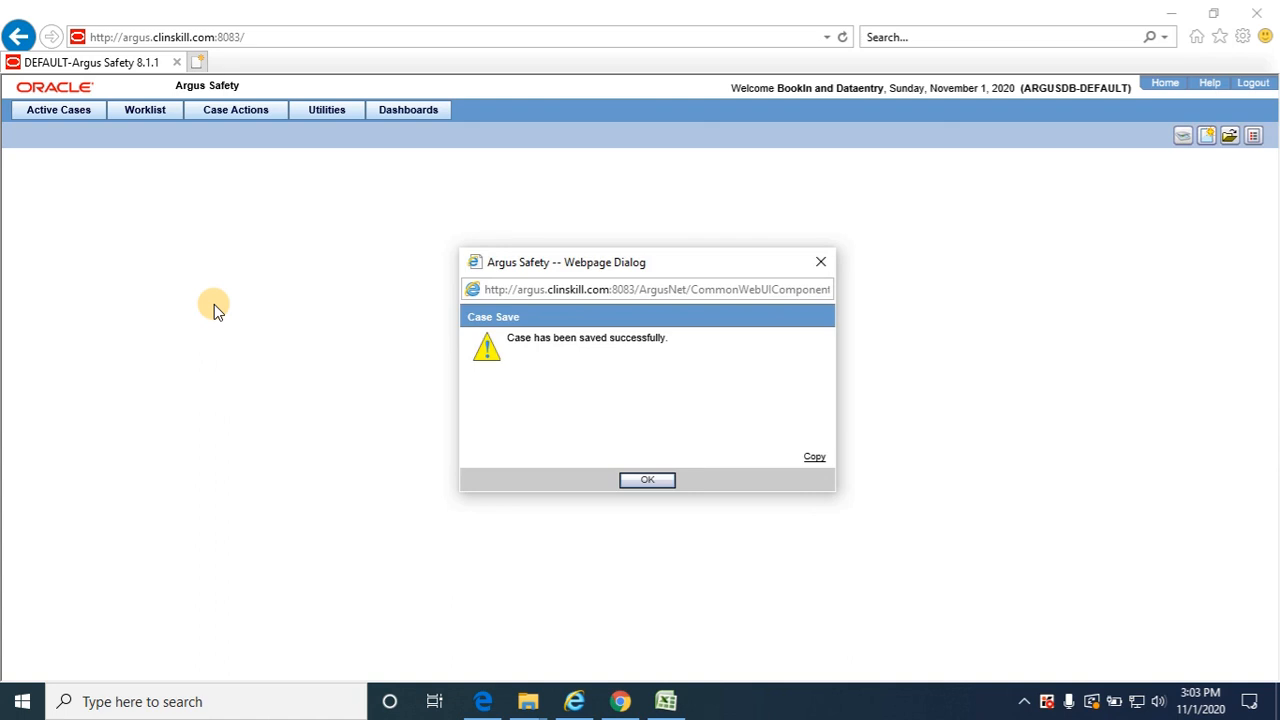
{"action": "left_click", "coordinate": [655, 482]}
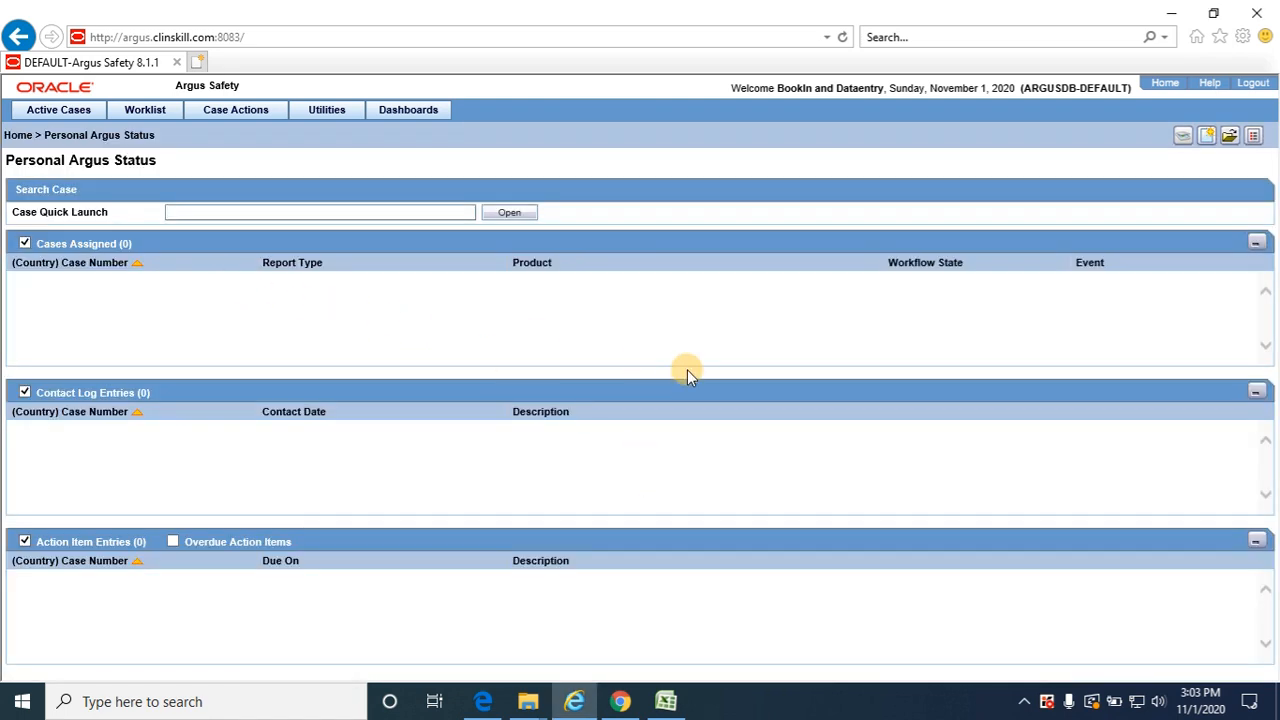
Log out and log back in to Argus Safety with the medical reviewer's username and account password
{"action": "left_click", "coordinate": [1254, 84]}
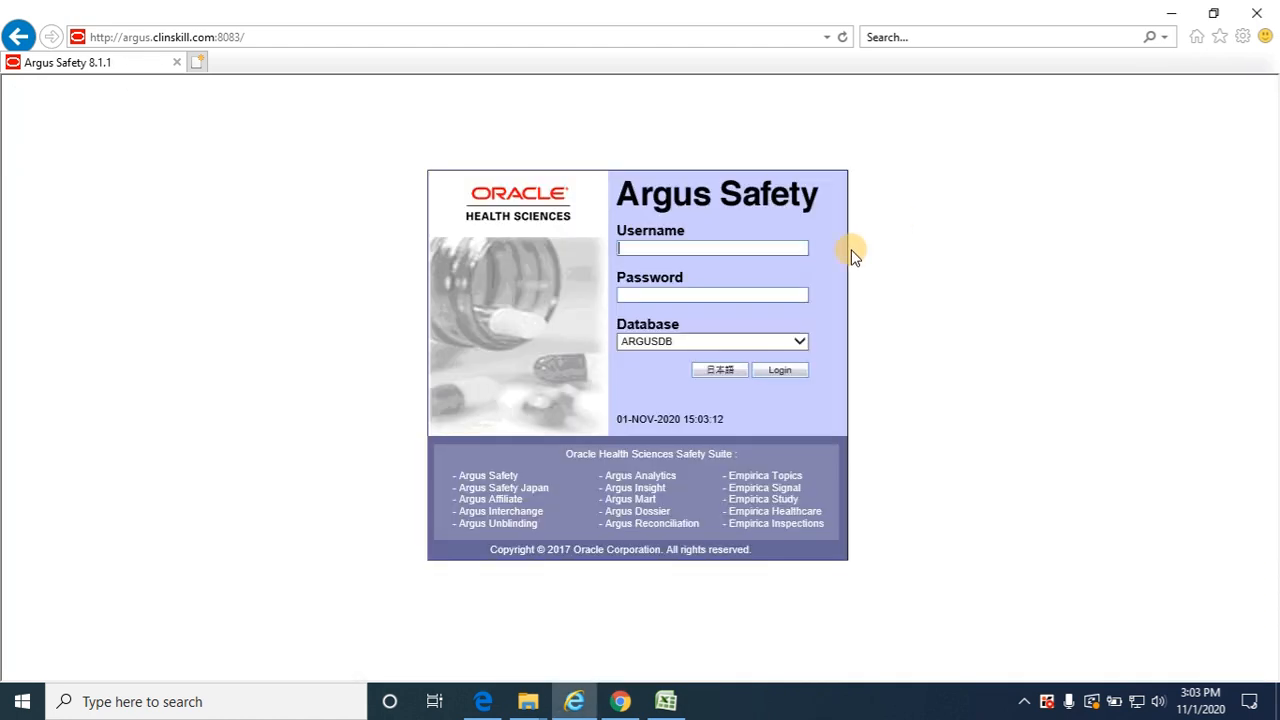
{"action": "left_click", "coordinate": [739, 250]}
{"action": "type", "text": "MR"}
{"action": "key", "text": "Tab"}
{"action": "type", "text": "******"}
{"action": "key", "text": "Tab"}
{"action": "key", "text": "Tab"}
{"action": "key", "text": "Return"}
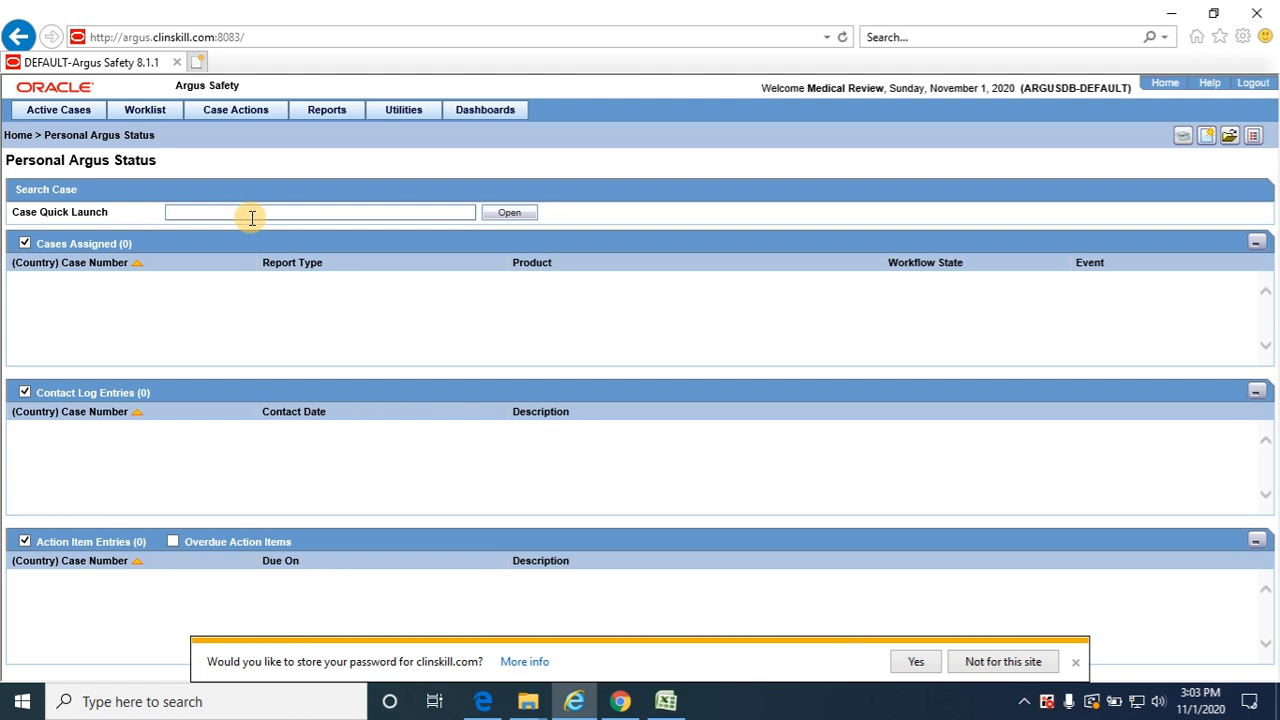
Open the worklist of new cases and dismiss the browser's offer to store the password
{"action": "left_click", "coordinate": [143, 111]}
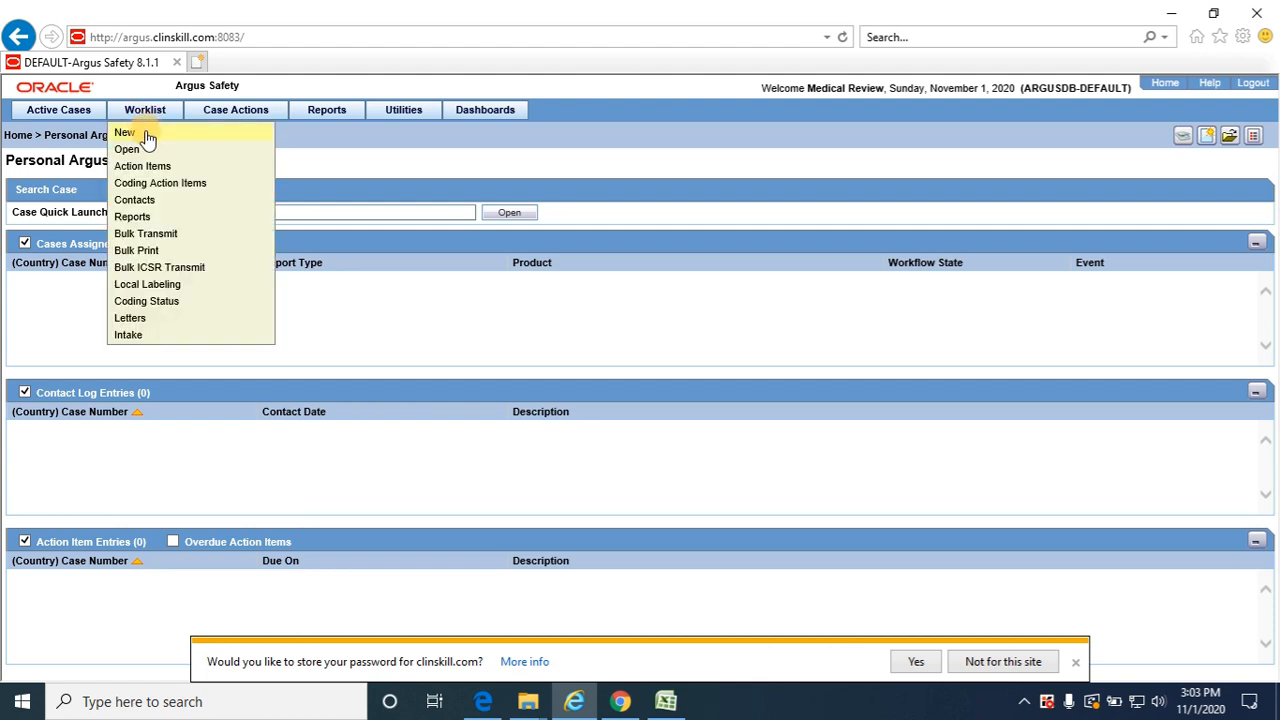
{"action": "left_click", "coordinate": [147, 134]}
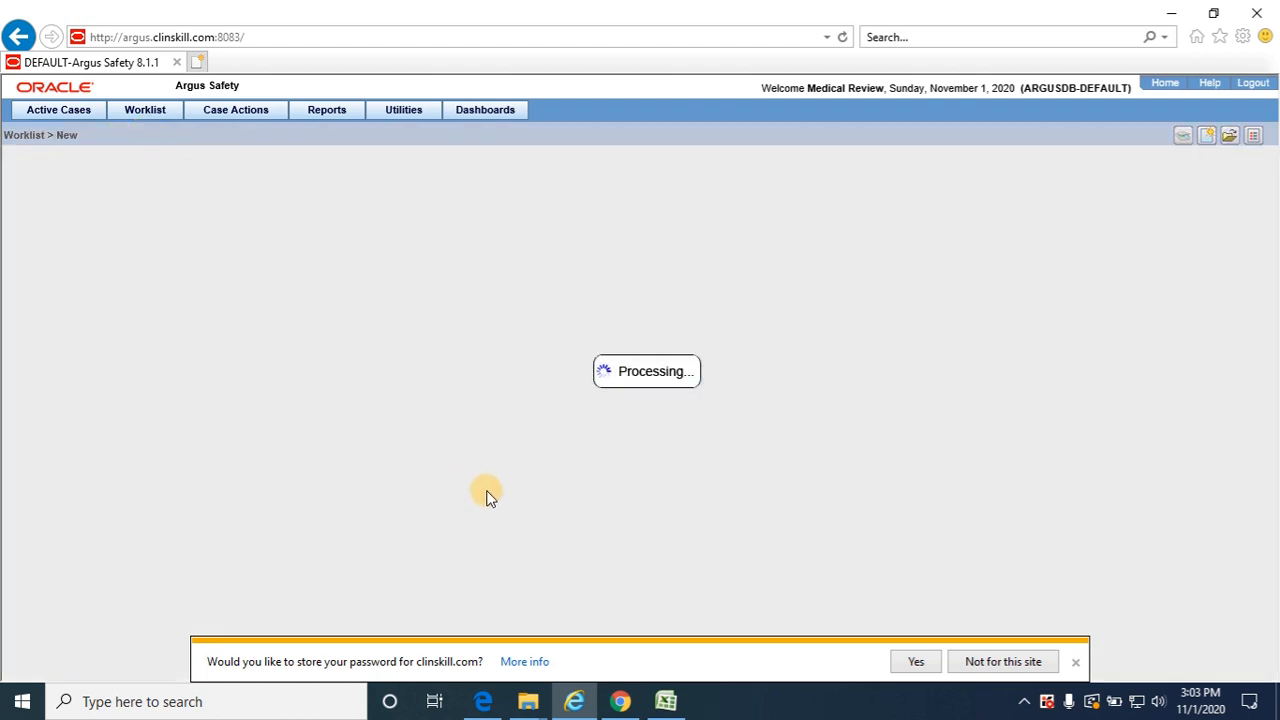
{"action": "left_click", "coordinate": [1074, 662]}
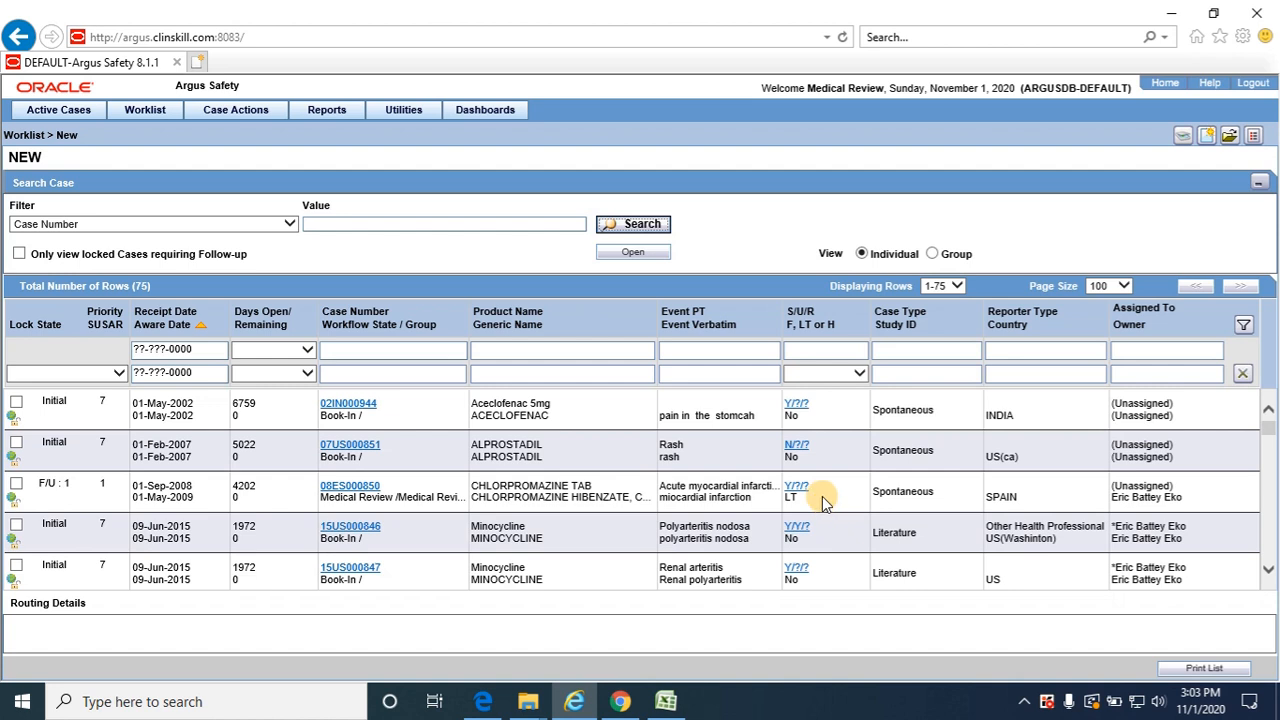
Filter the new-case worklist by receipt date 31-OCT-2020 and run the search
{"action": "left_click", "coordinate": [205, 351]}
{"action": "type", "text": "31"}
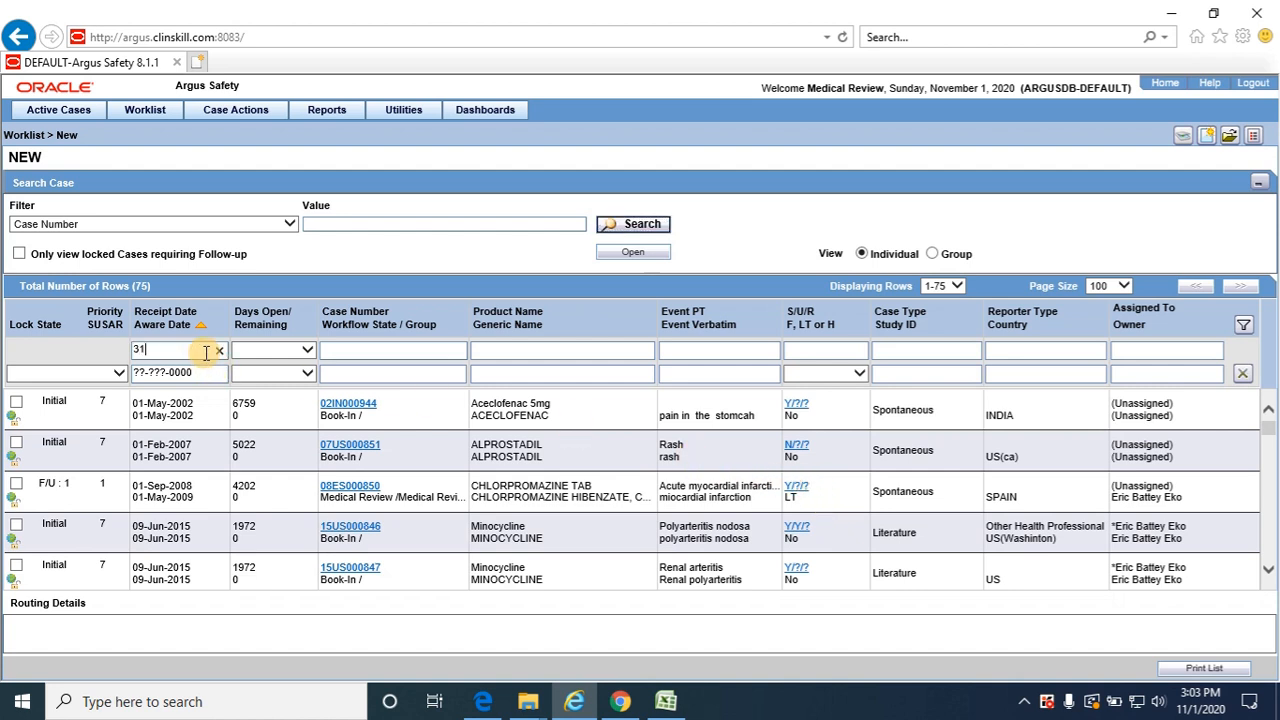
{"action": "type", "text": "1020"}
{"action": "key", "text": "Tab"}
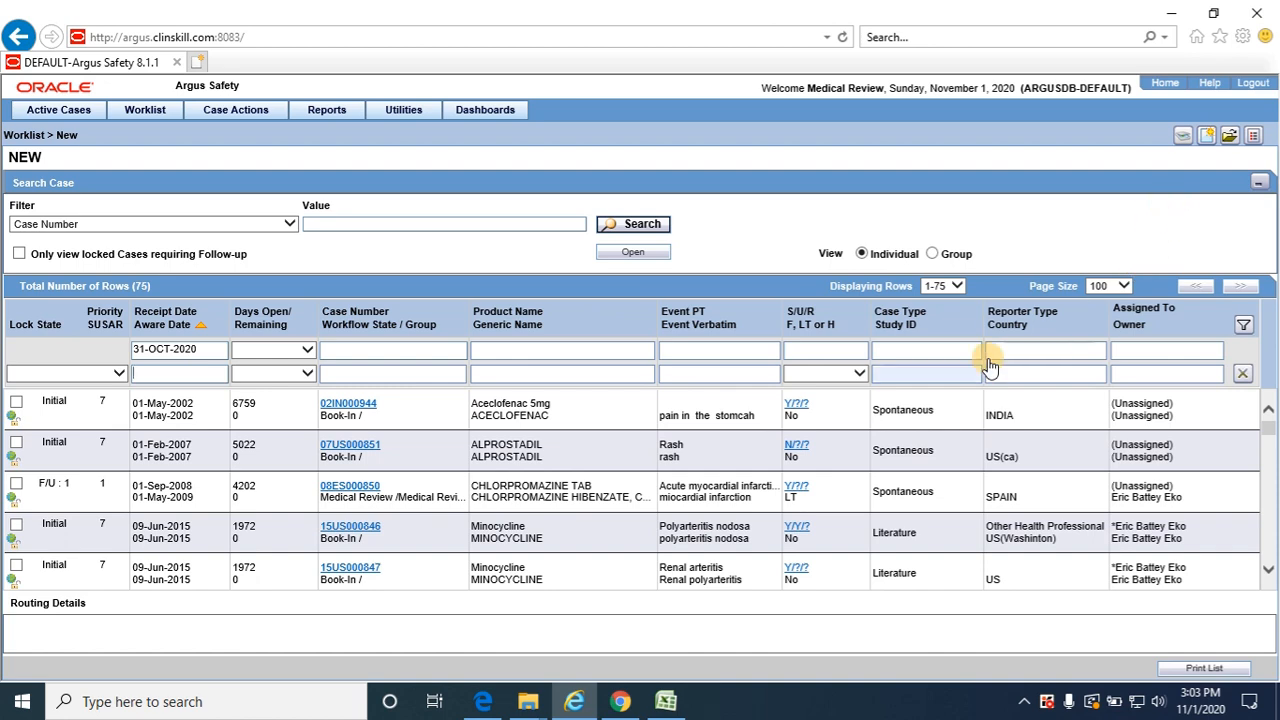
{"action": "left_click", "coordinate": [632, 225]}
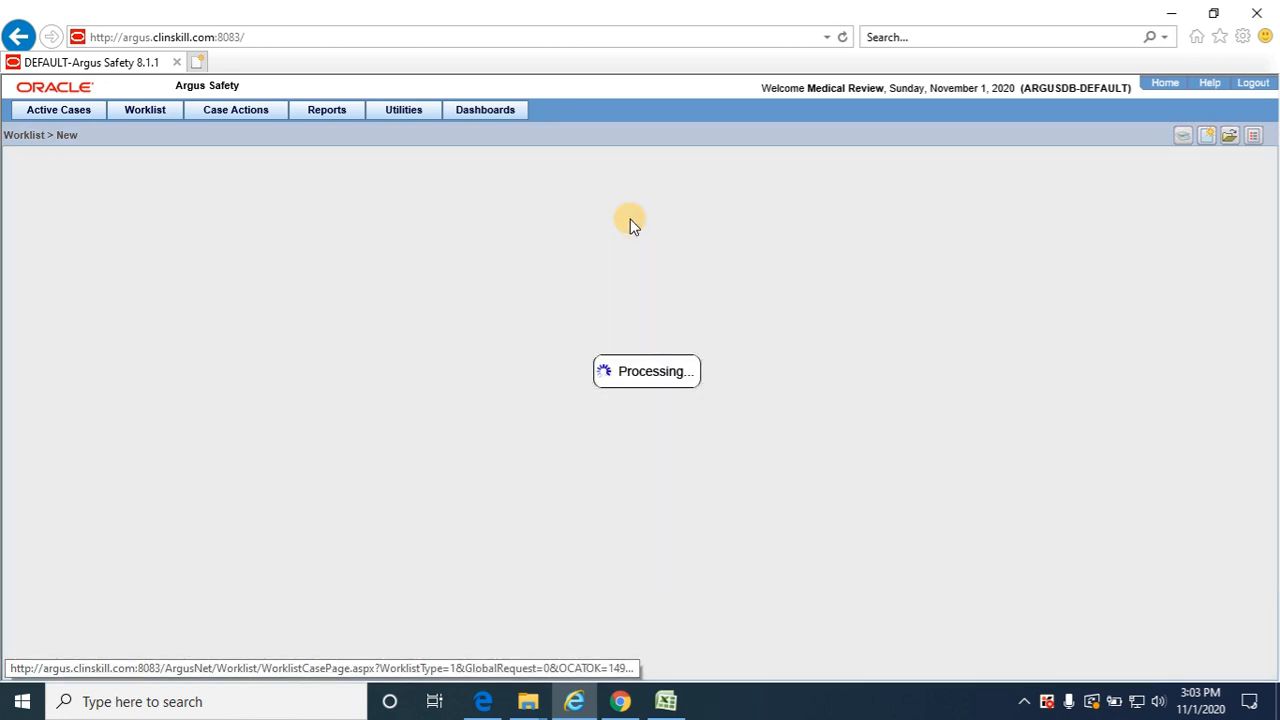